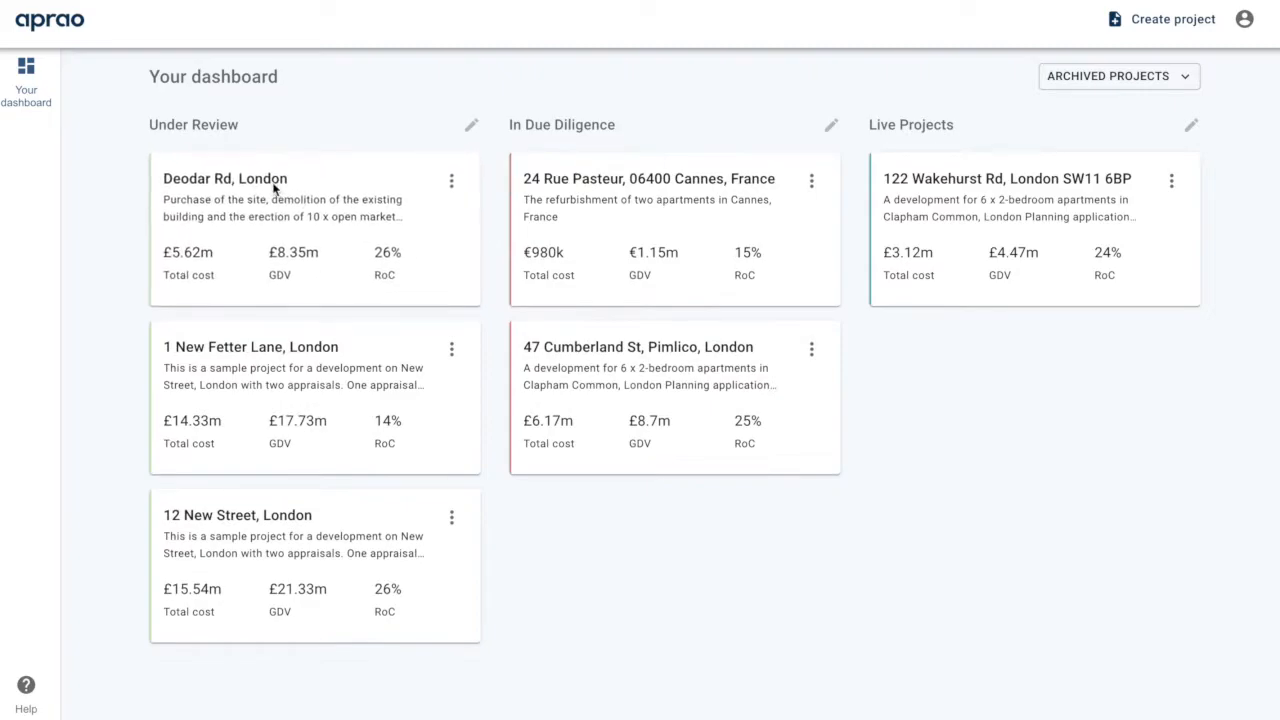
Archive the Deodar Rd project under review and restore it from the archived projects
click(455, 185)
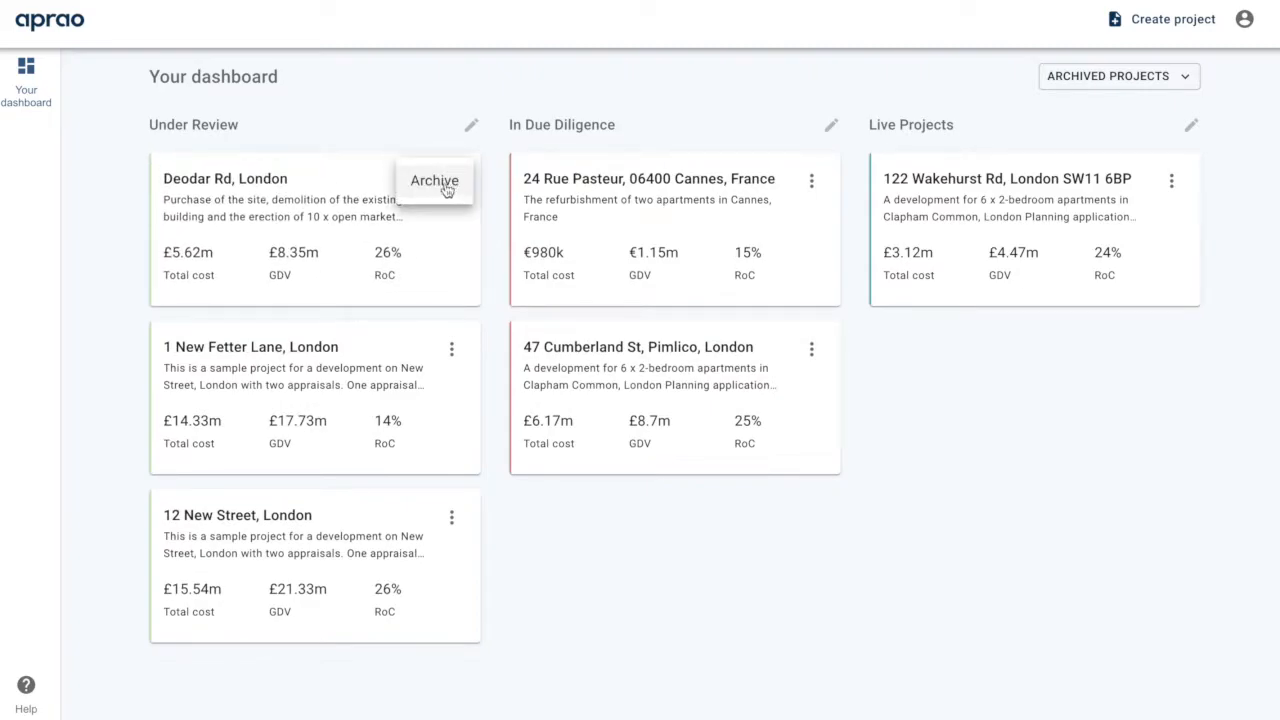
click(449, 190)
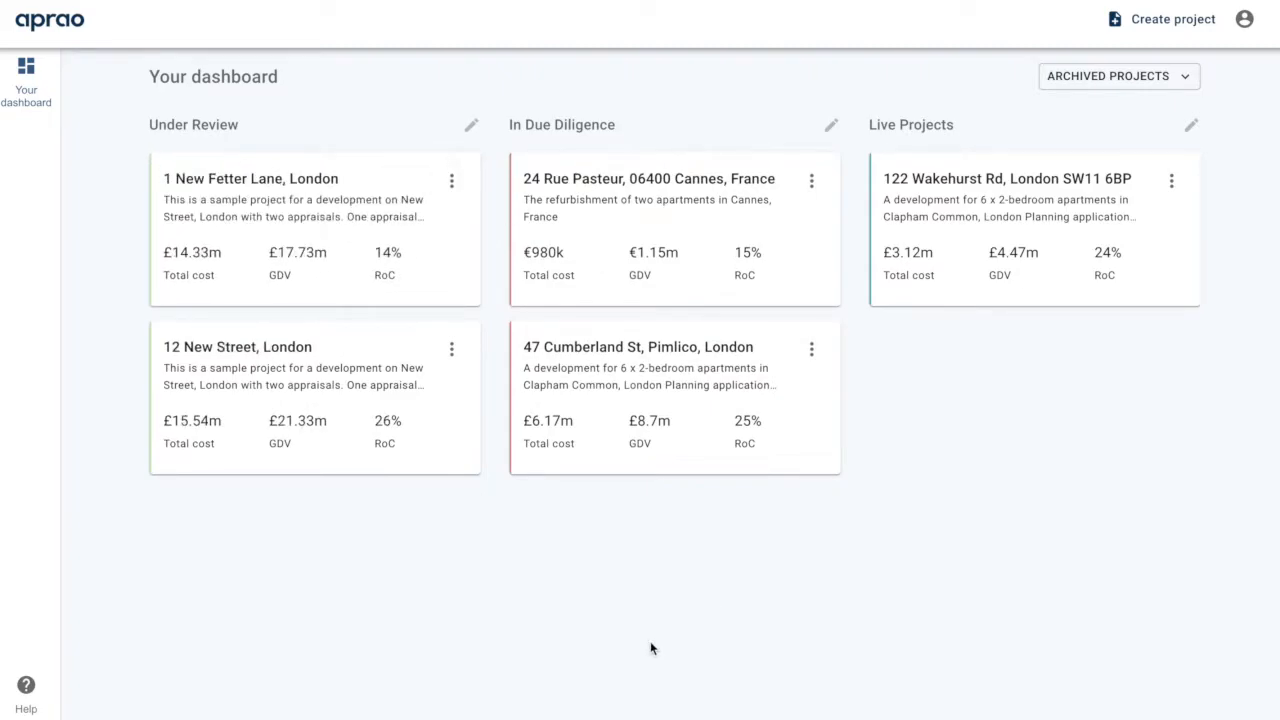
click(1071, 77)
click(930, 280)
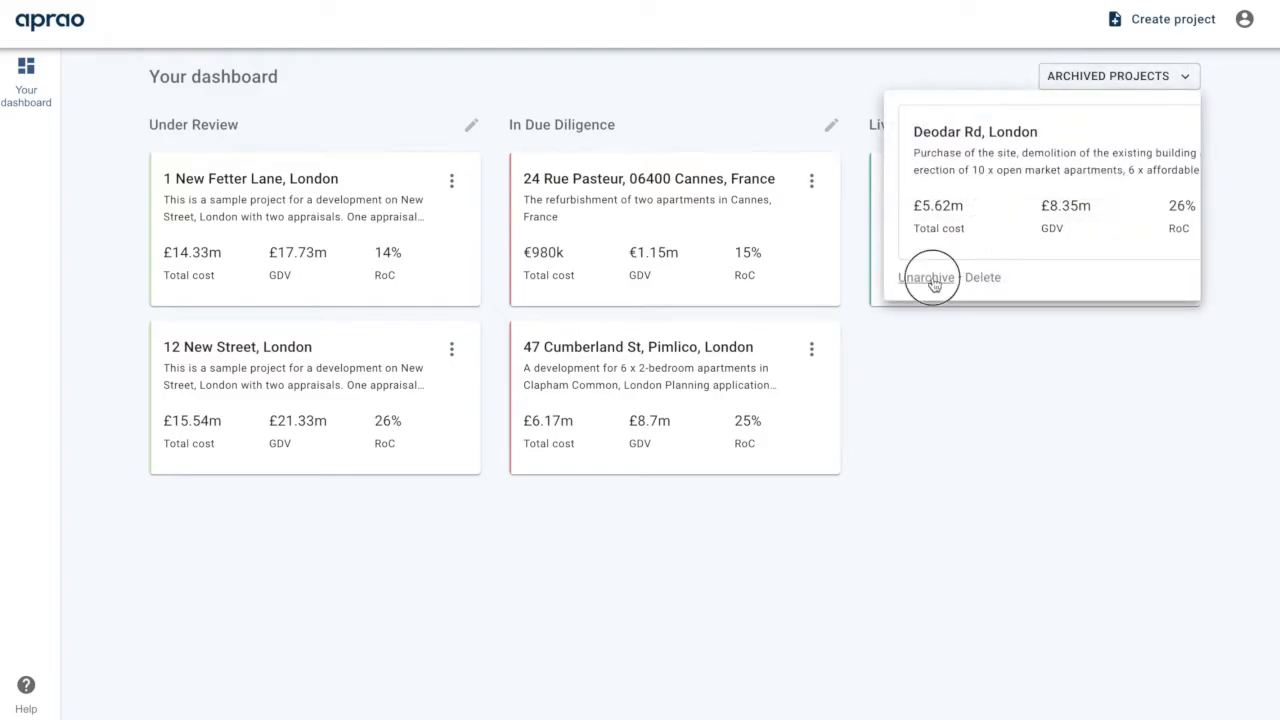
click(621, 617)
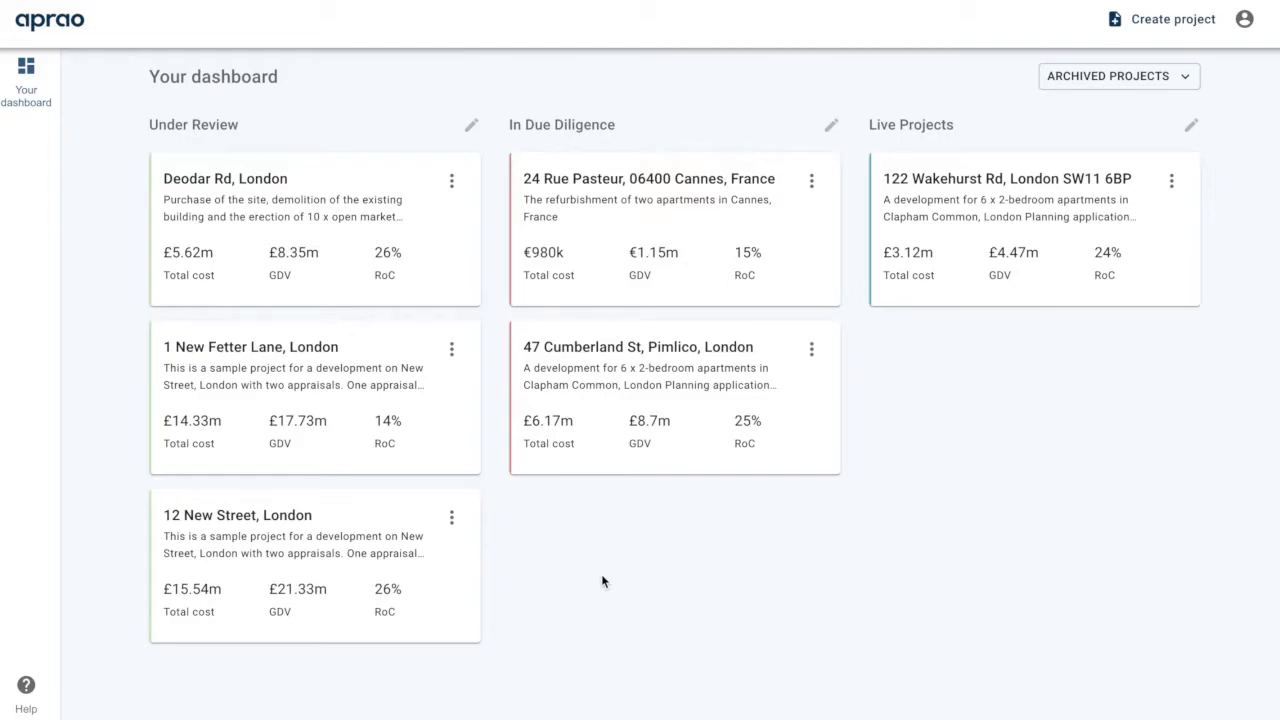
Open the Deodar Rd project from the dashboard and review its project summary and appraisals list
click(1141, 22)
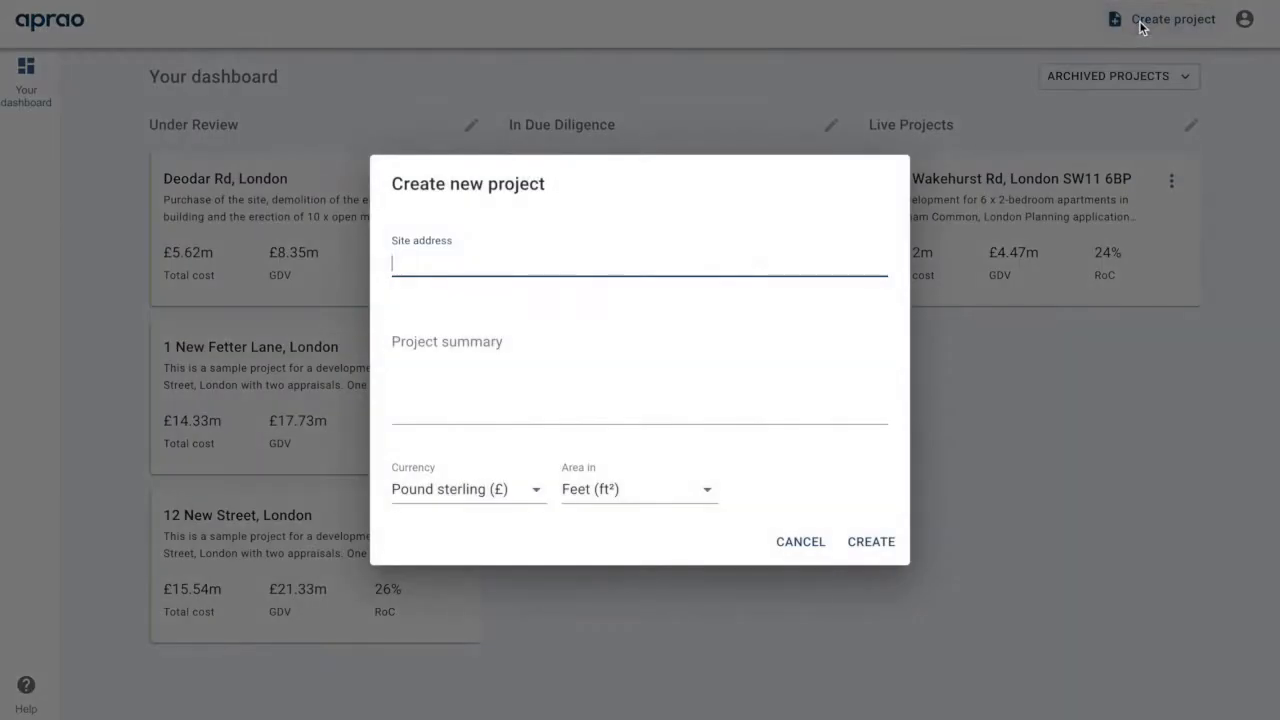
click(801, 541)
click(377, 197)
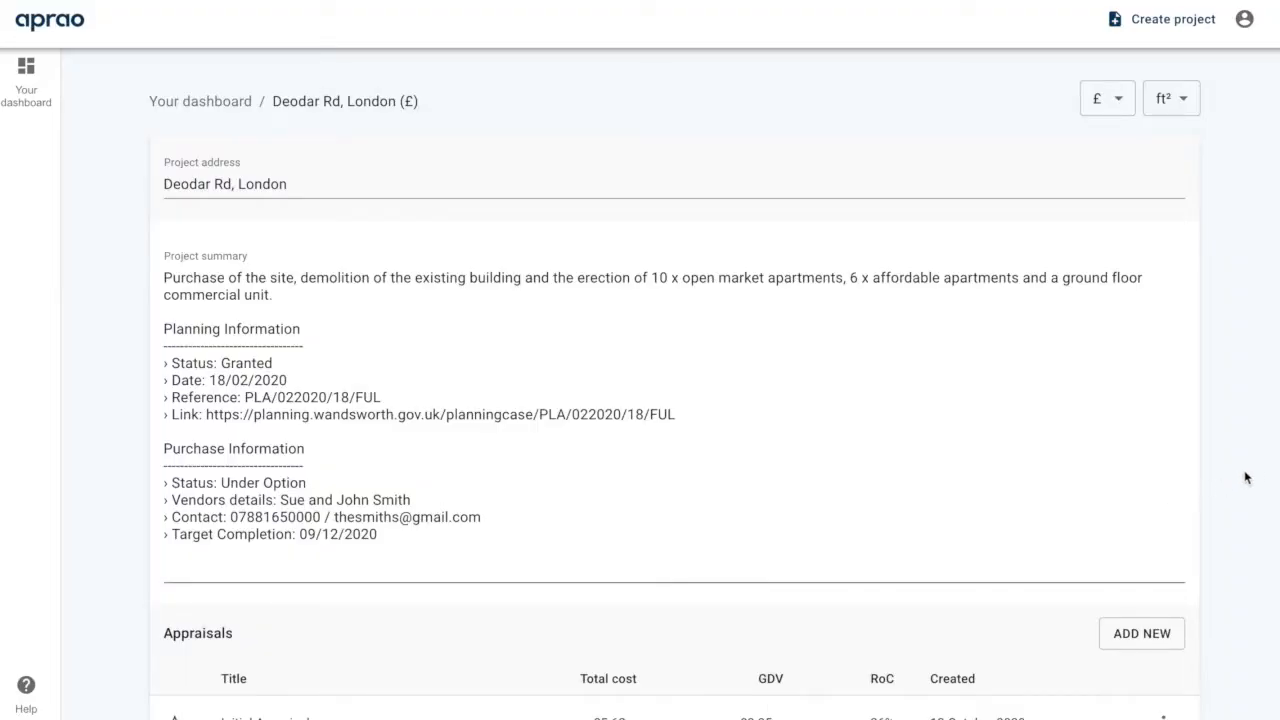
scroll(1240, 498, down, 3)
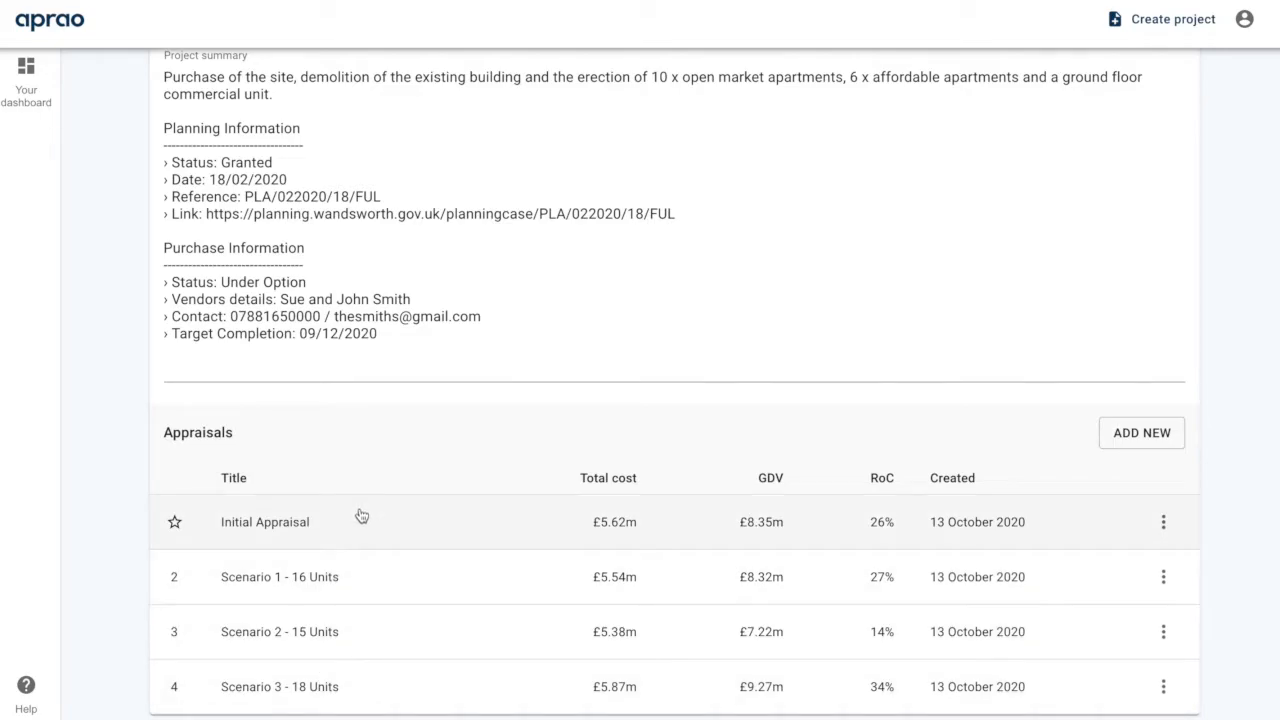
scroll(374, 434, up, 2)
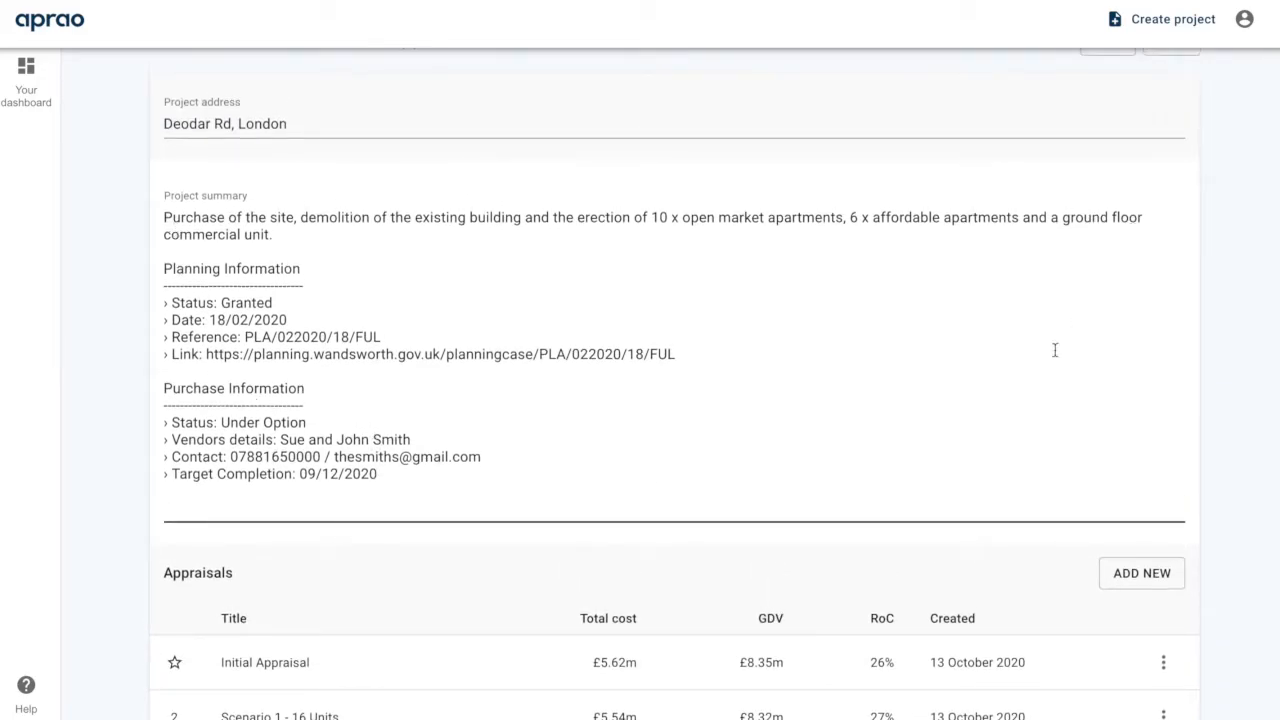
scroll(431, 431, up, 1)
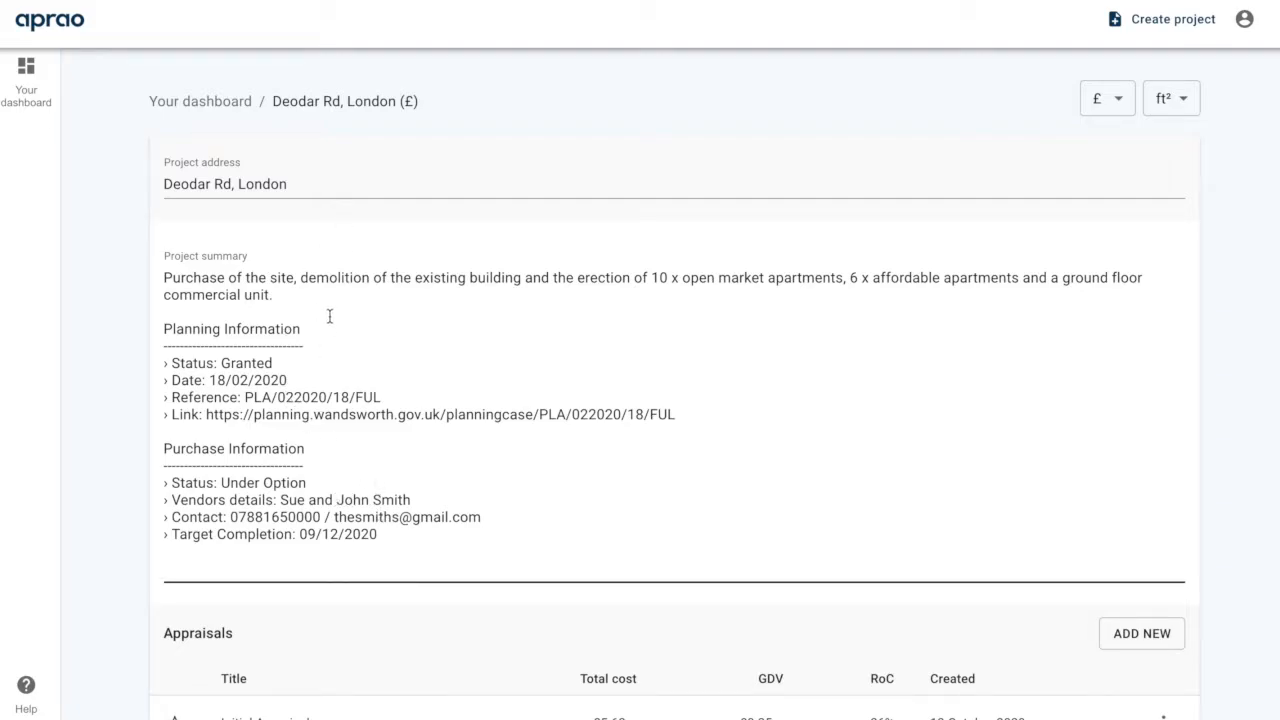
Check the project's address field and its currency and area unit options without changing them
click(359, 184)
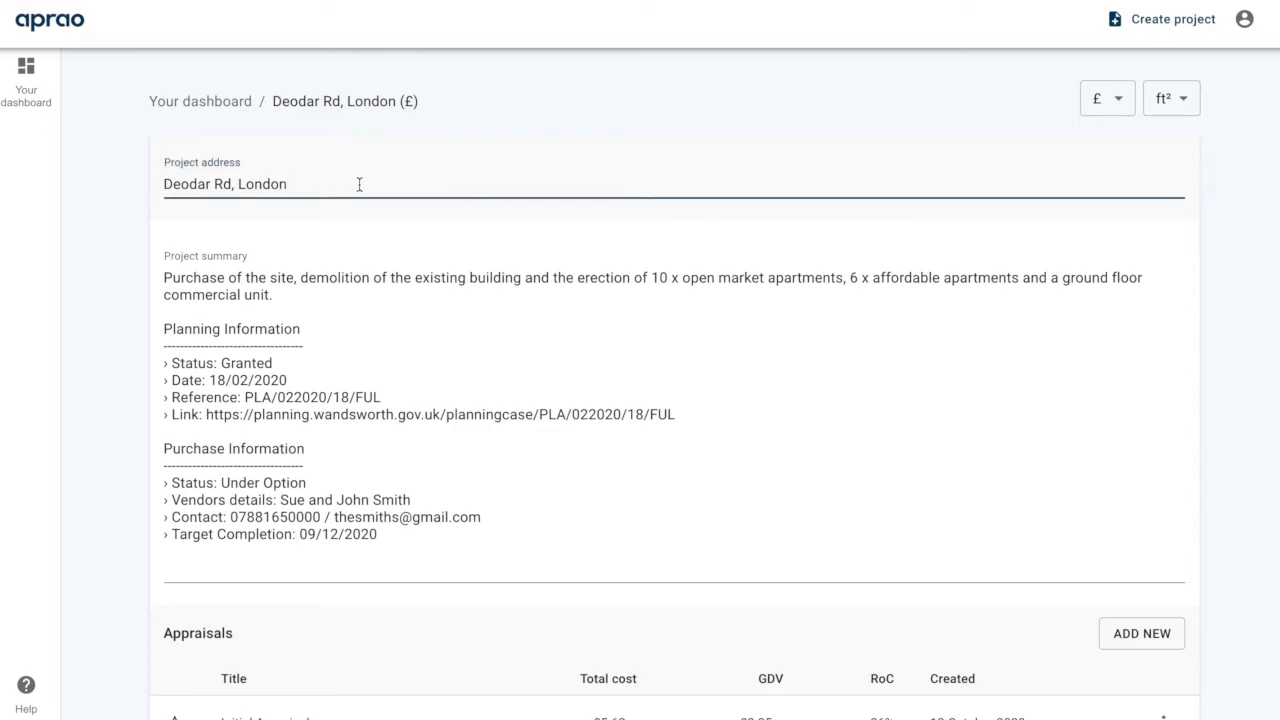
click(1118, 114)
click(1004, 117)
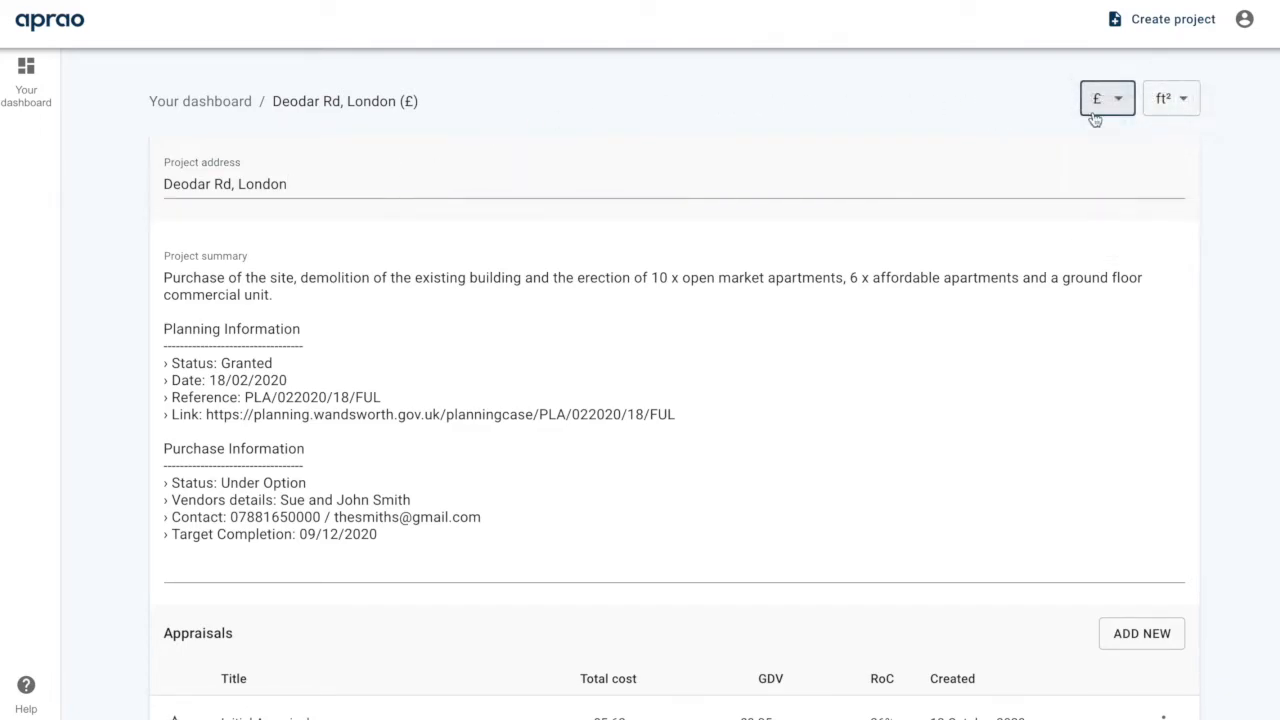
click(1199, 112)
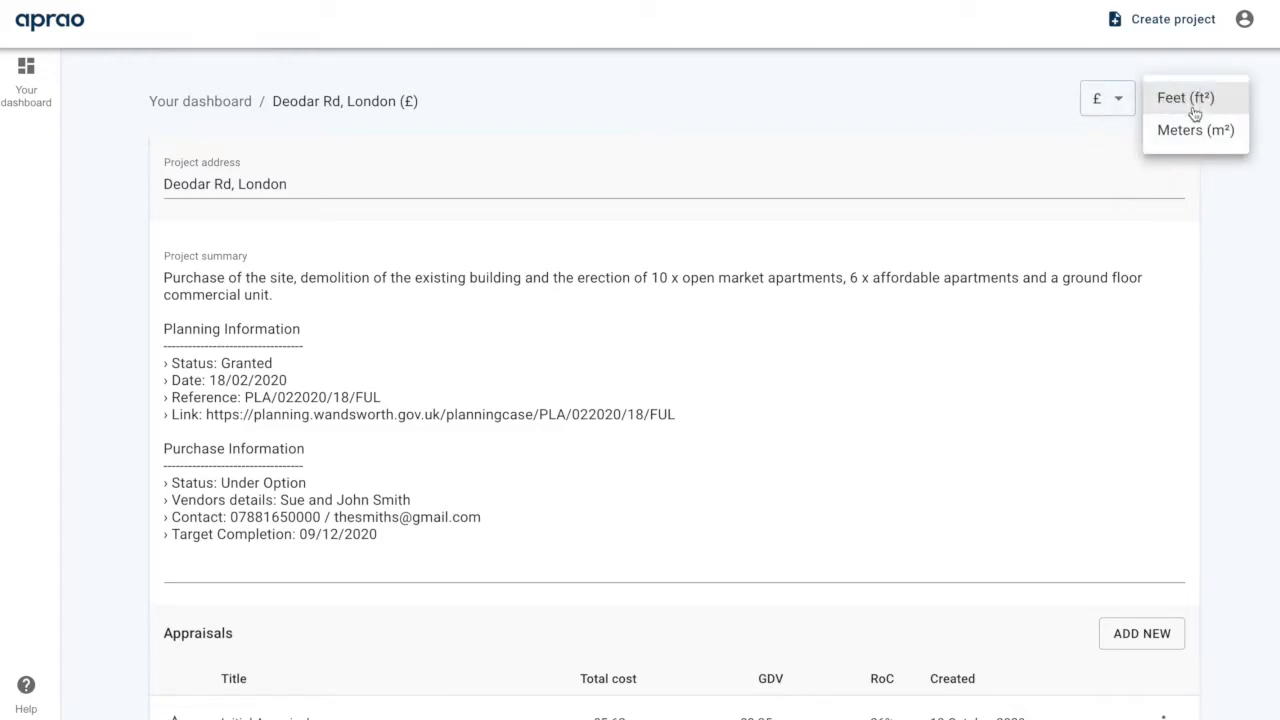
click(860, 115)
Duplicate the Initial Appraisal in the project's appraisals list
scroll(792, 472, down, 2)
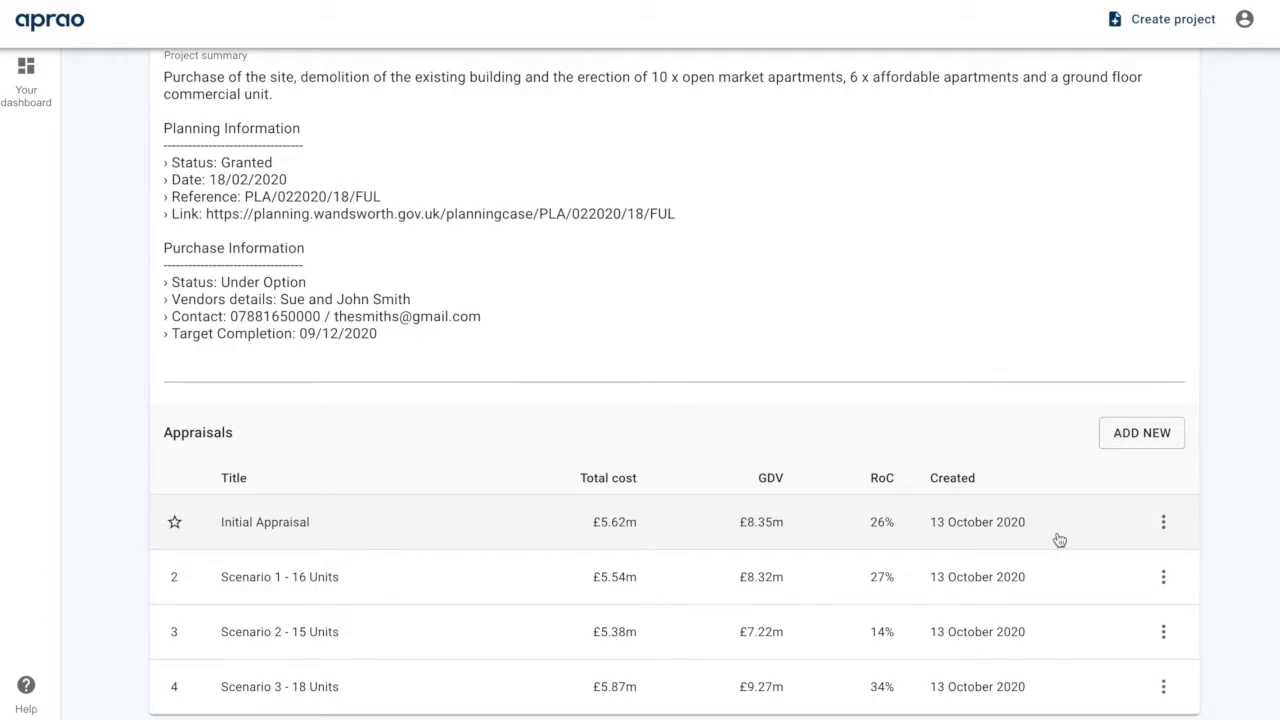
click(1163, 522)
click(1172, 555)
scroll(645, 576, down, 2)
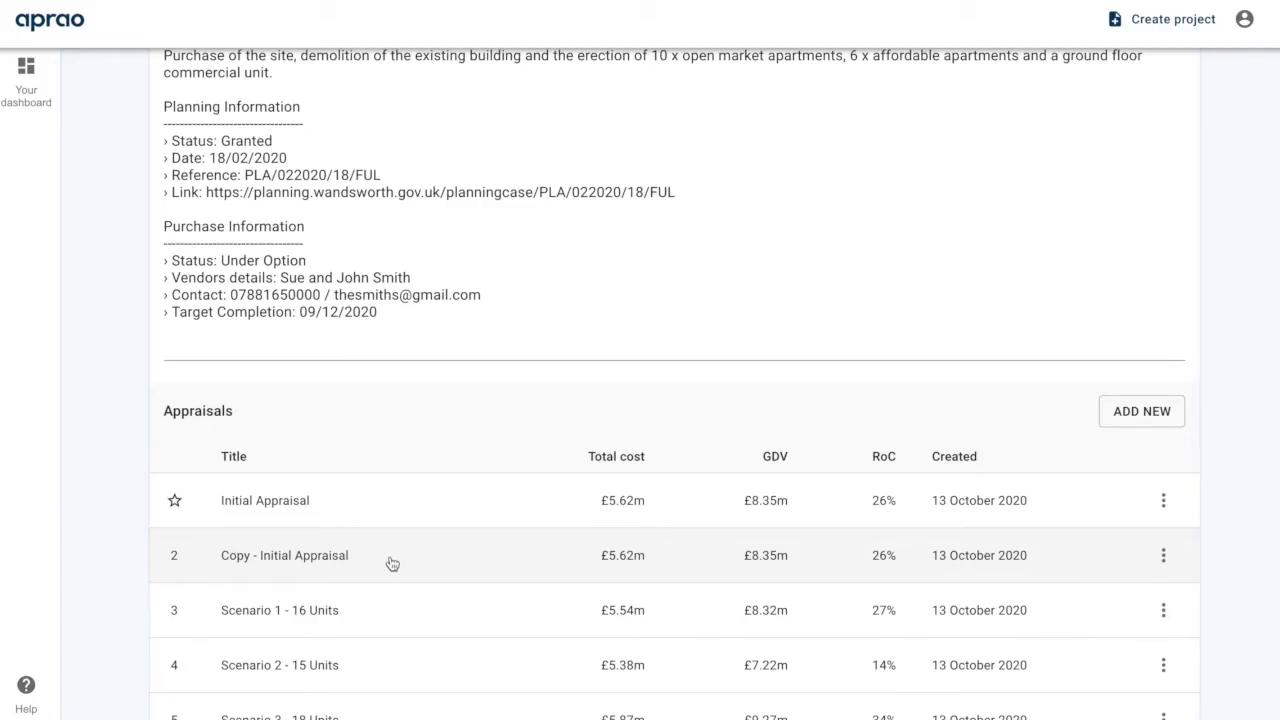
scroll(391, 561, down, 1)
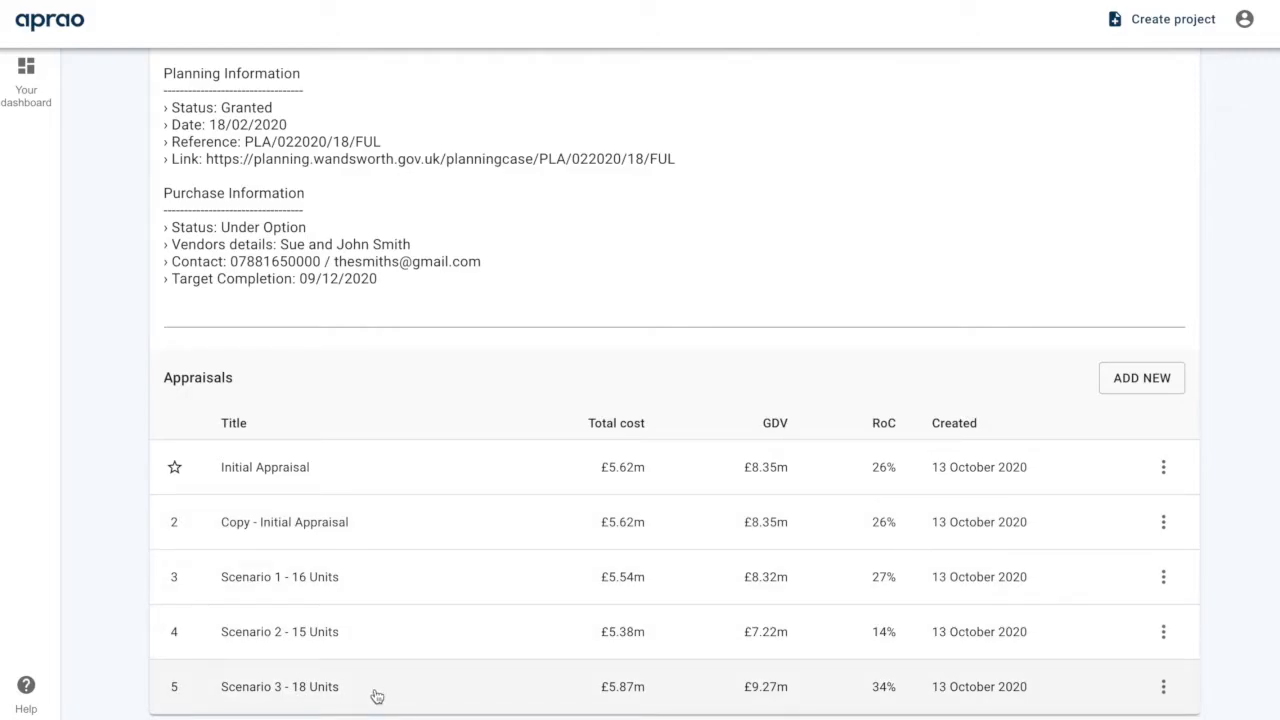
Open the Initial Appraisal and examine its Key Metrics, Summary Appraisal and Residual Site Value sections
click(358, 486)
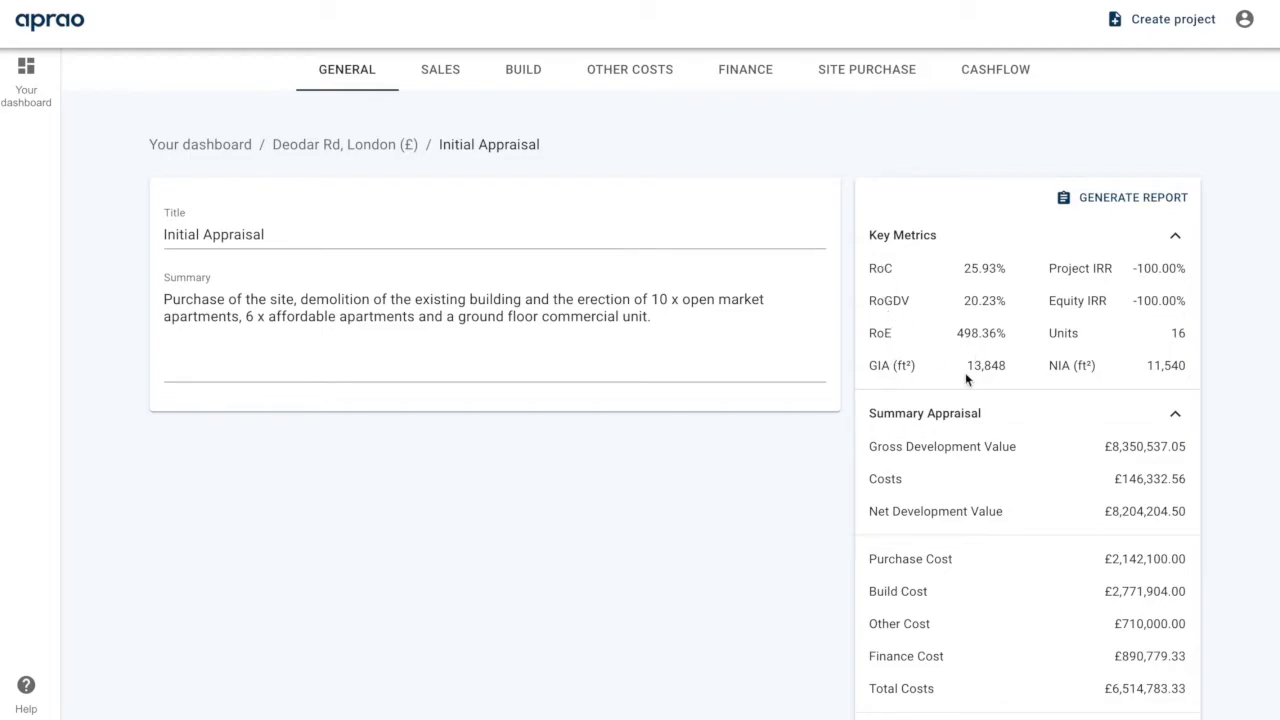
scroll(965, 372, down, 2)
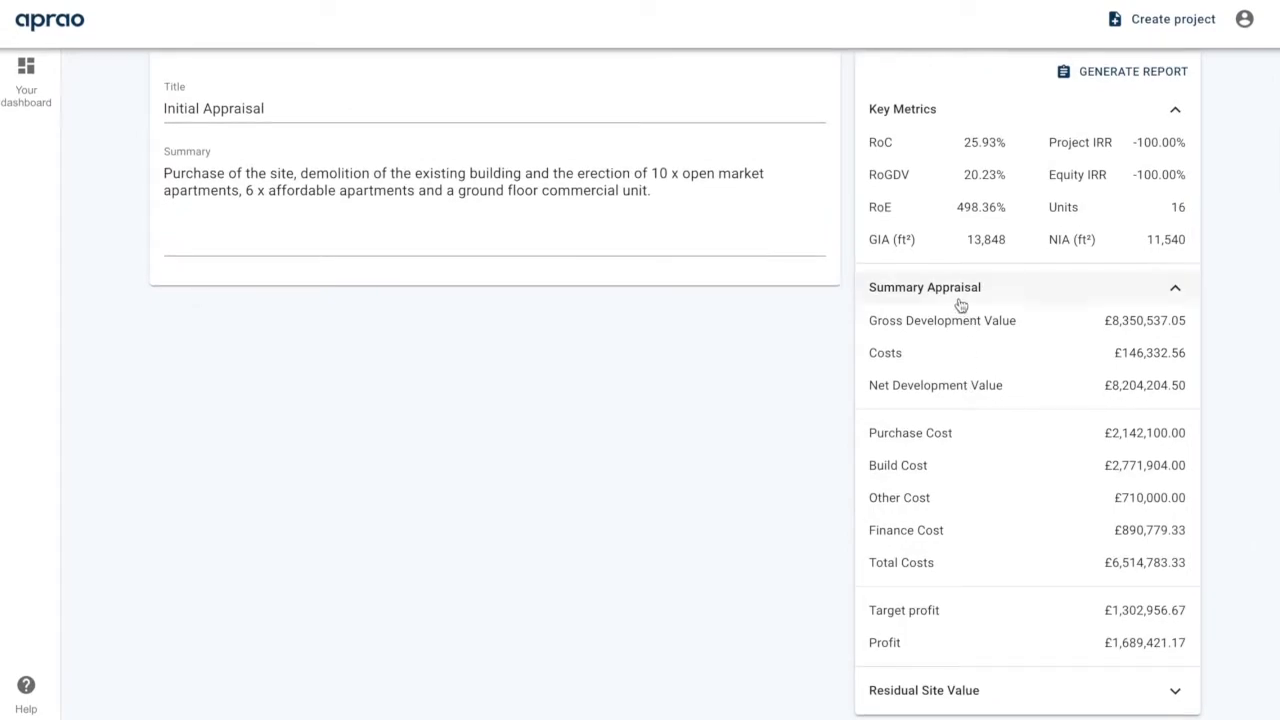
click(1075, 300)
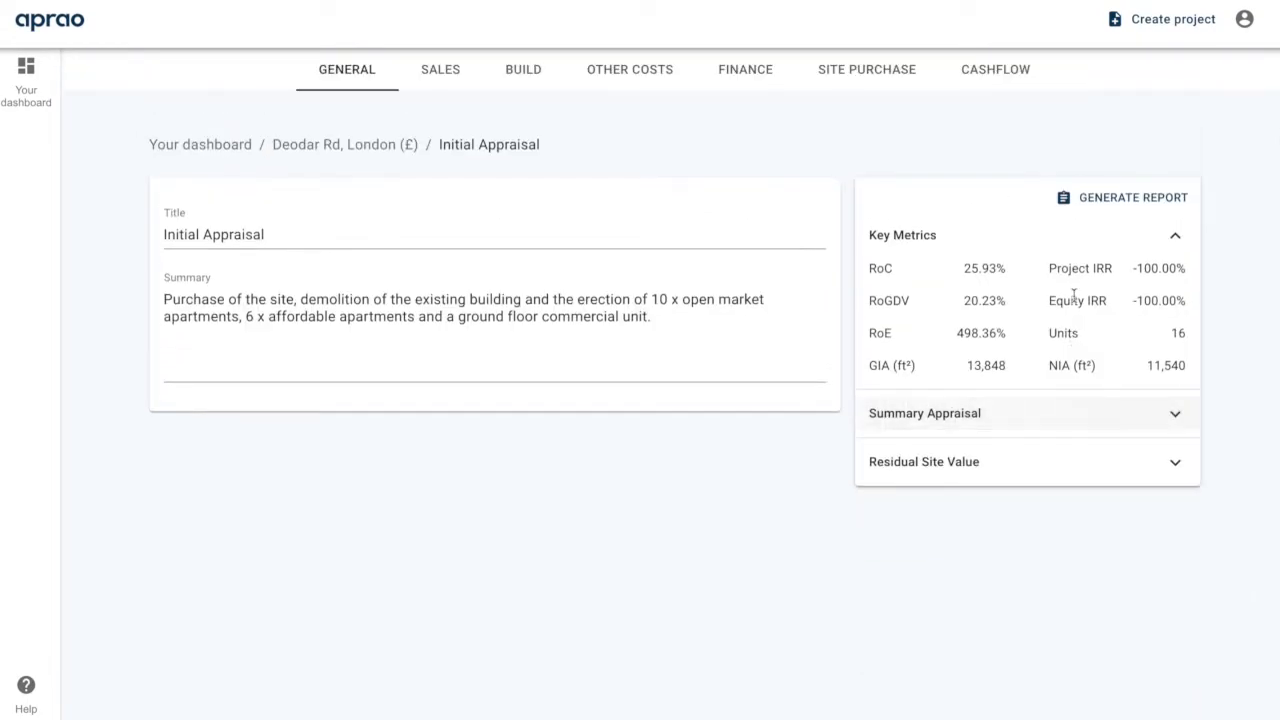
click(957, 243)
click(972, 333)
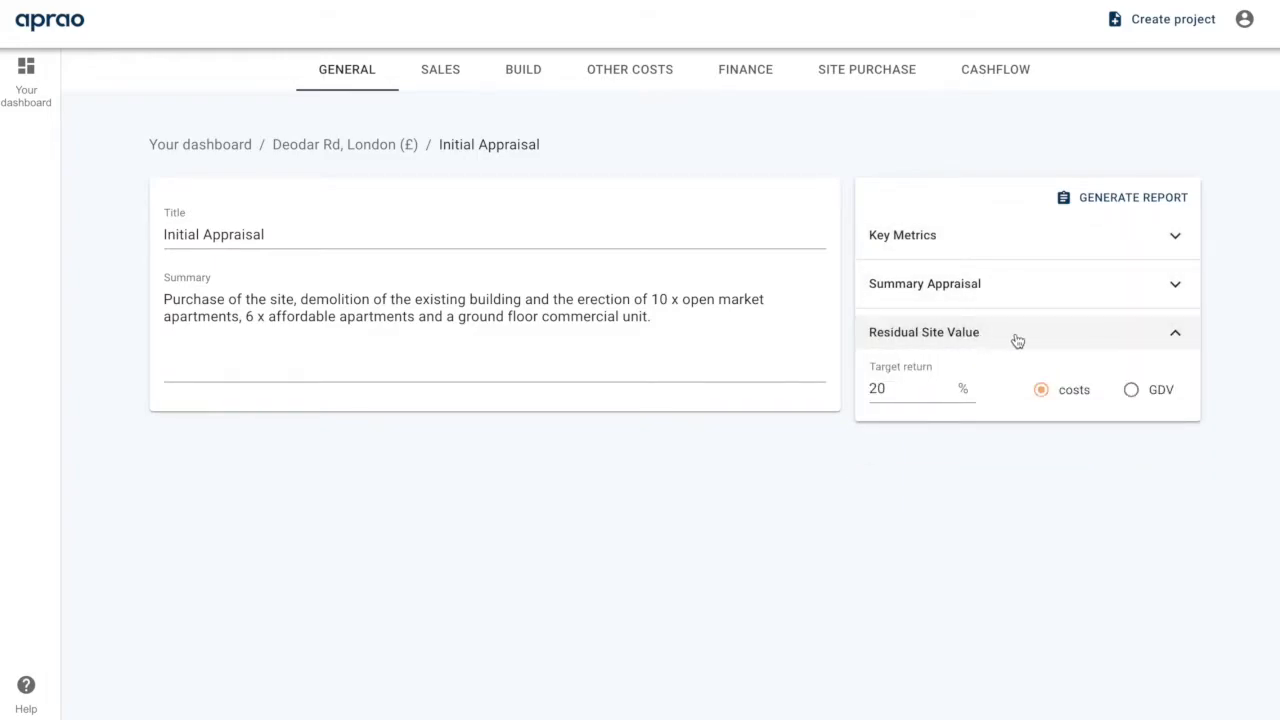
click(986, 331)
click(1002, 290)
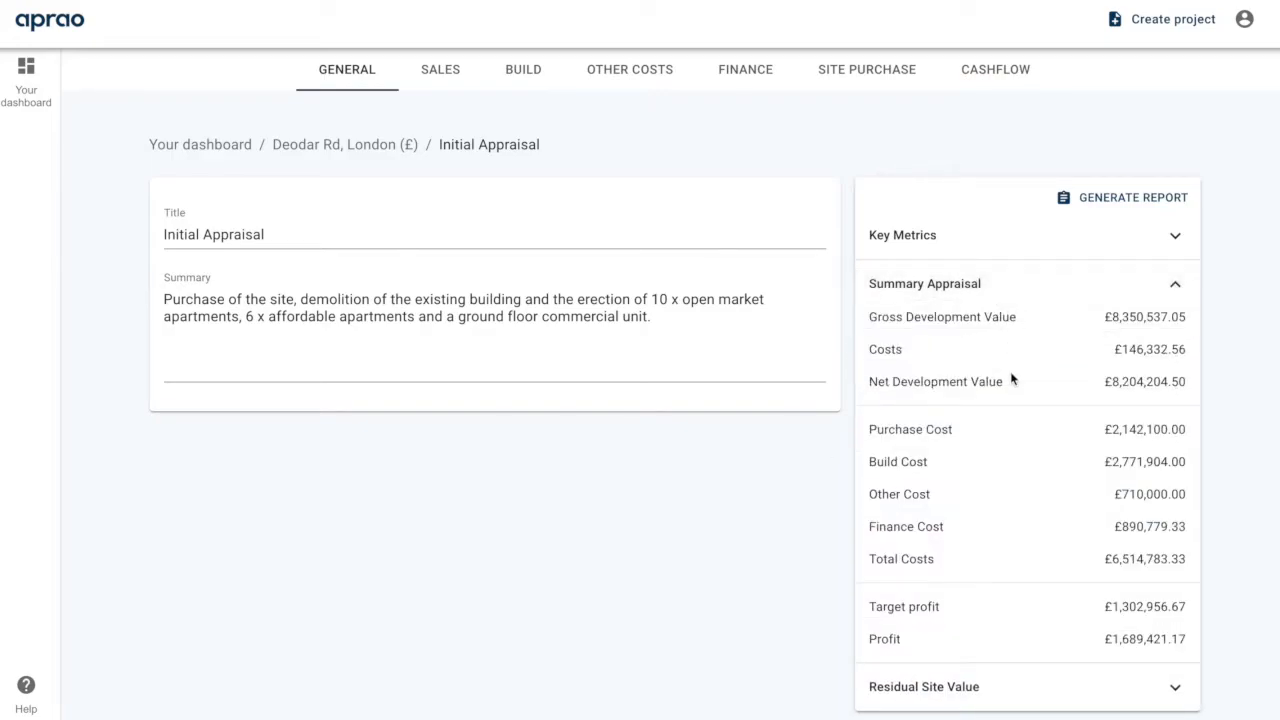
click(955, 233)
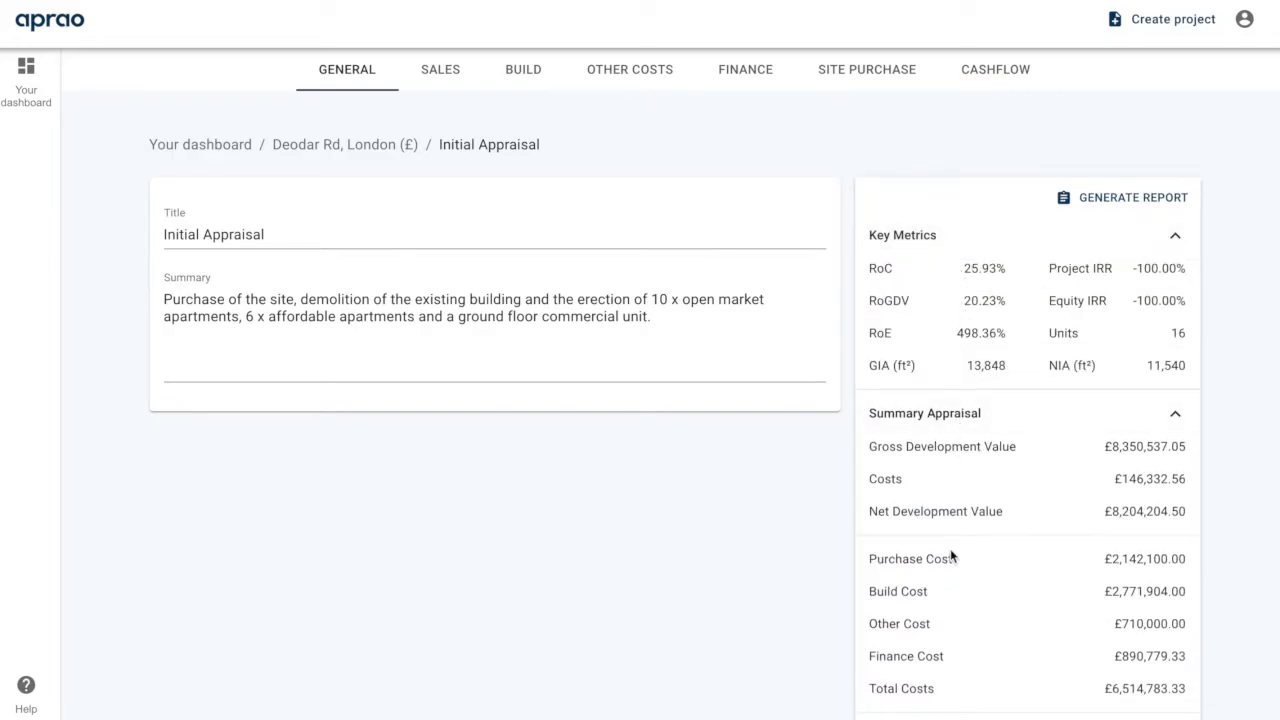
scroll(951, 556, down, 1)
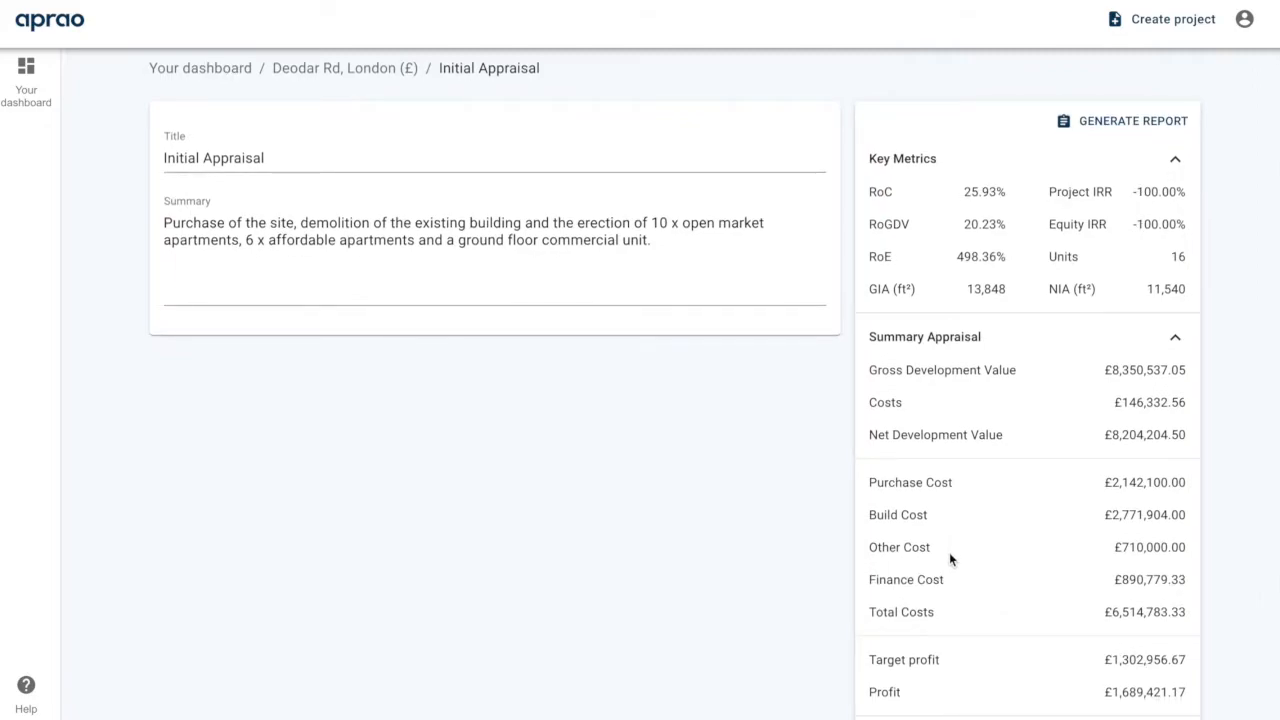
scroll(949, 552, up, 1)
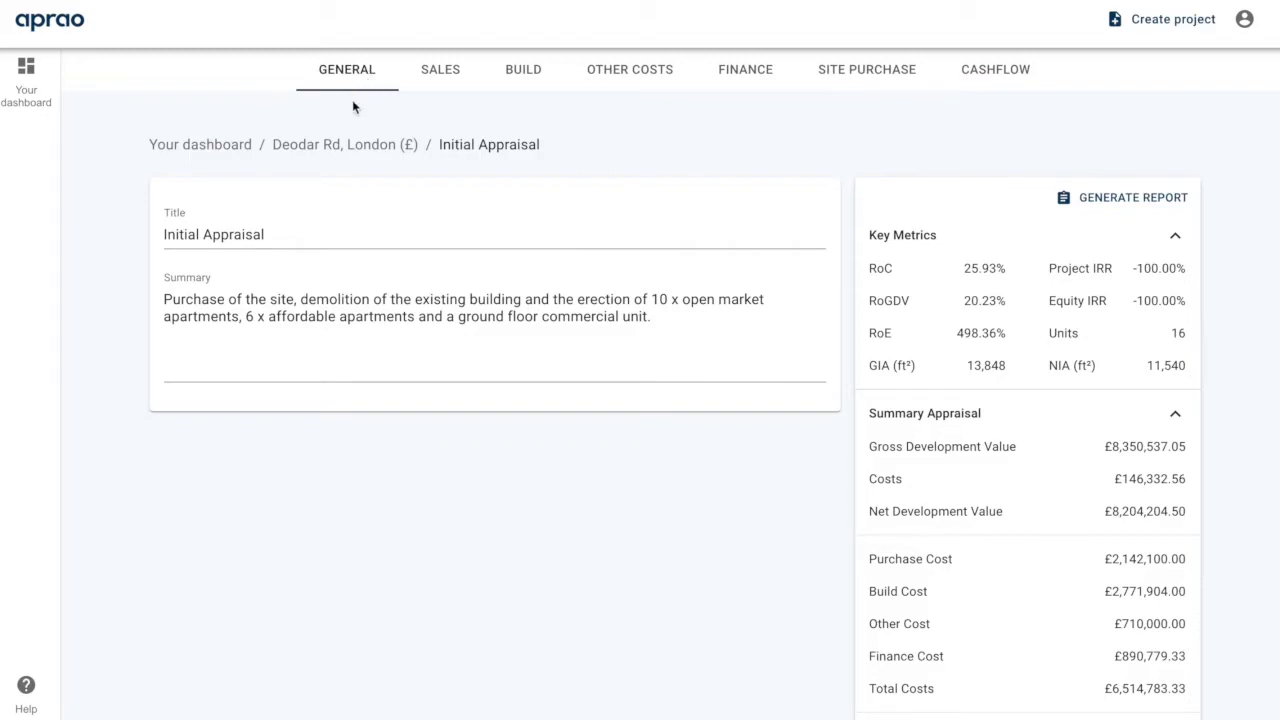
Review the title and summary fields in the appraisal's general information
click(289, 235)
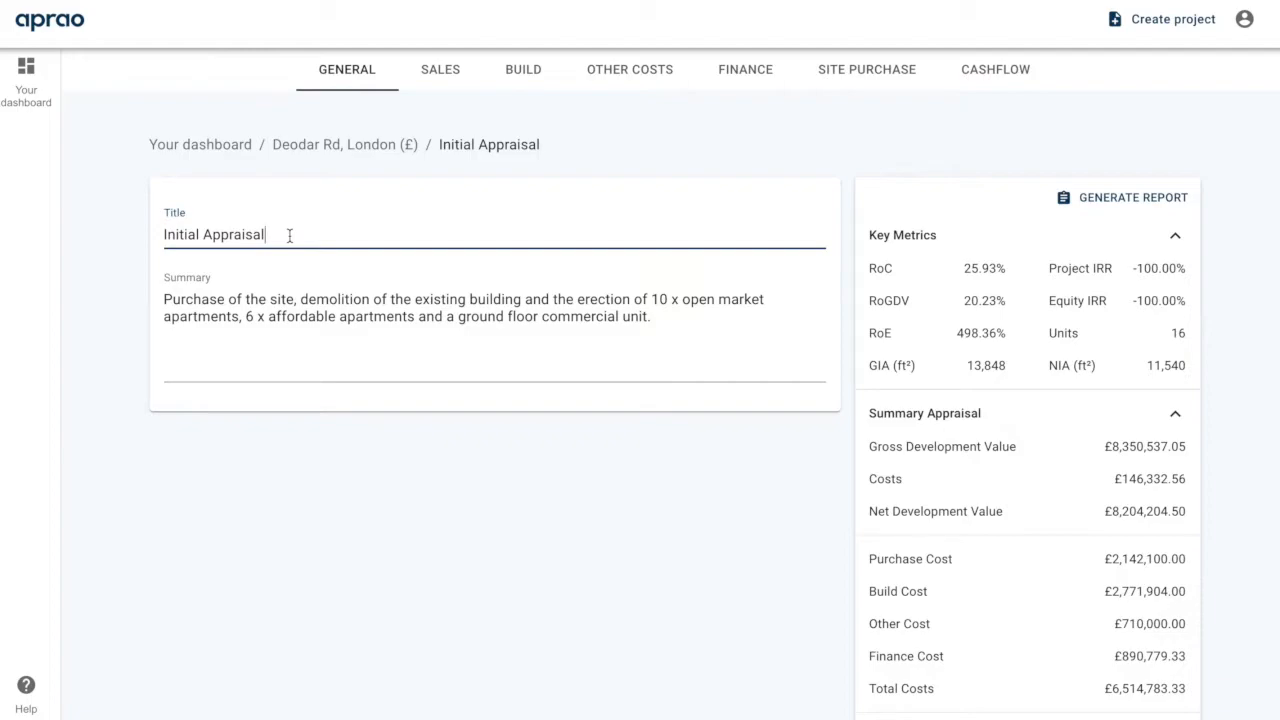
click(226, 304)
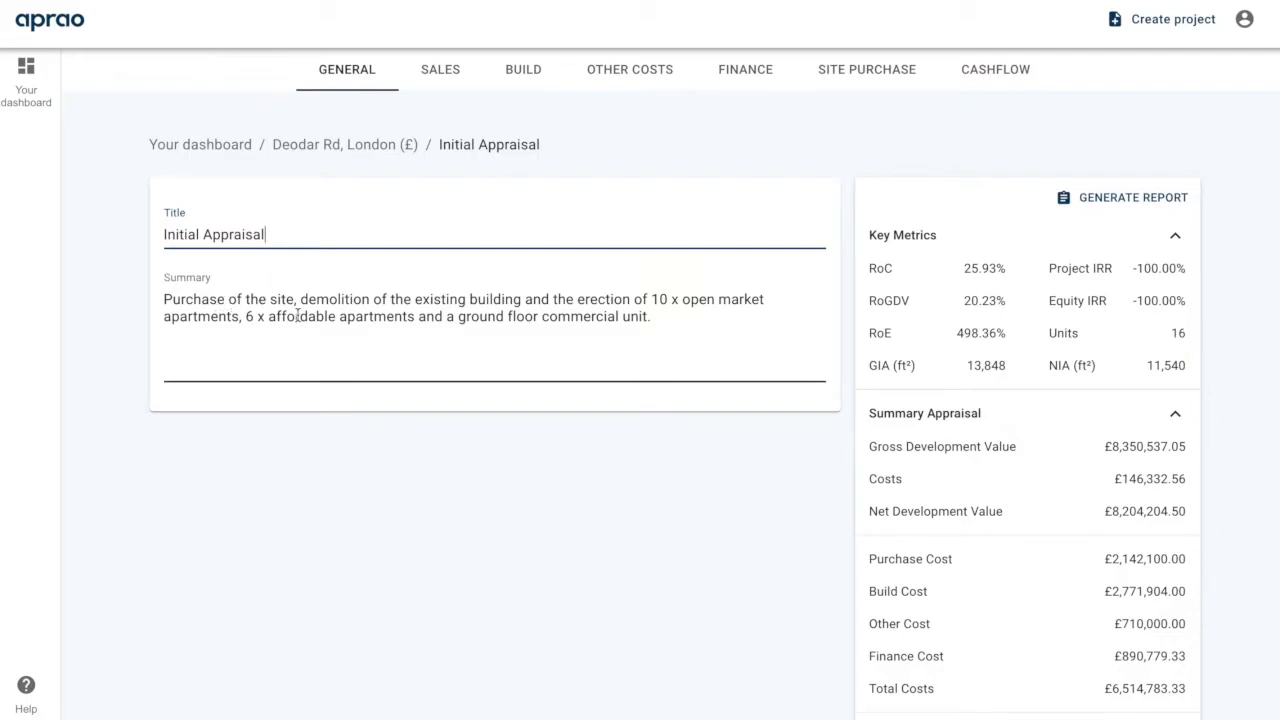
click(311, 369)
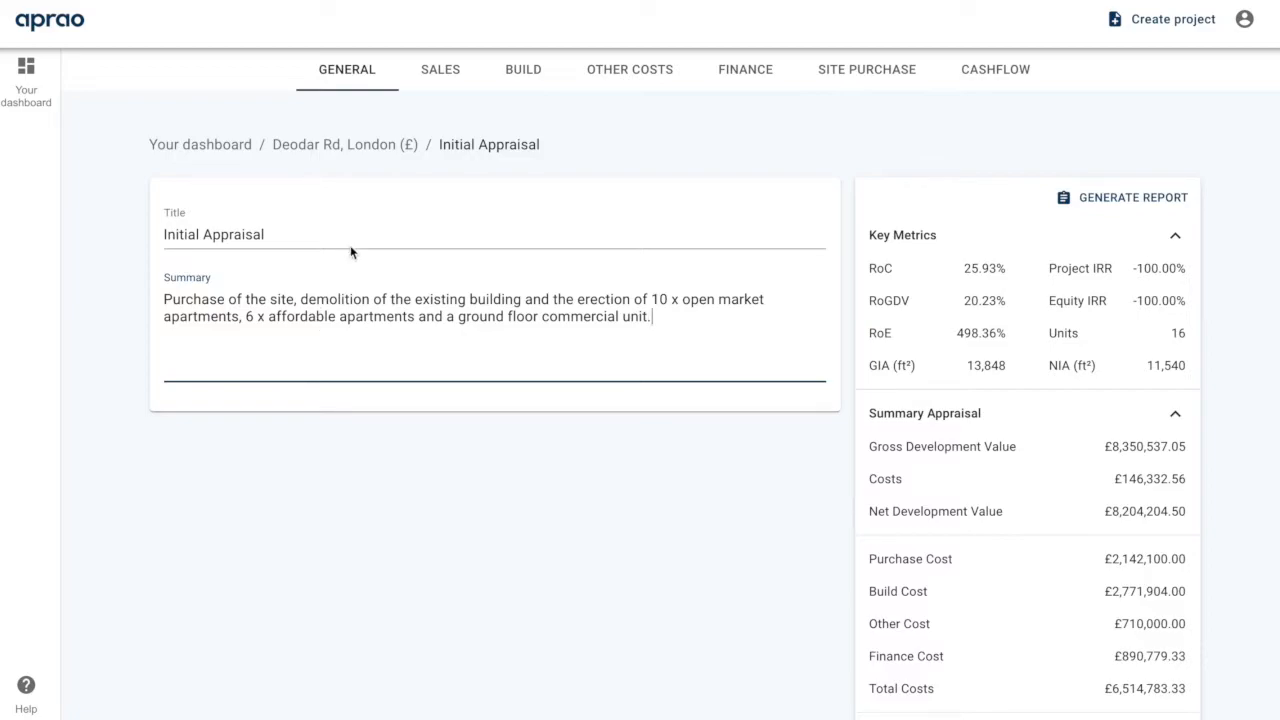
Show the Open Market Units details in the appraisal's sales section, with Ground Floor Commercial collapsed
click(440, 80)
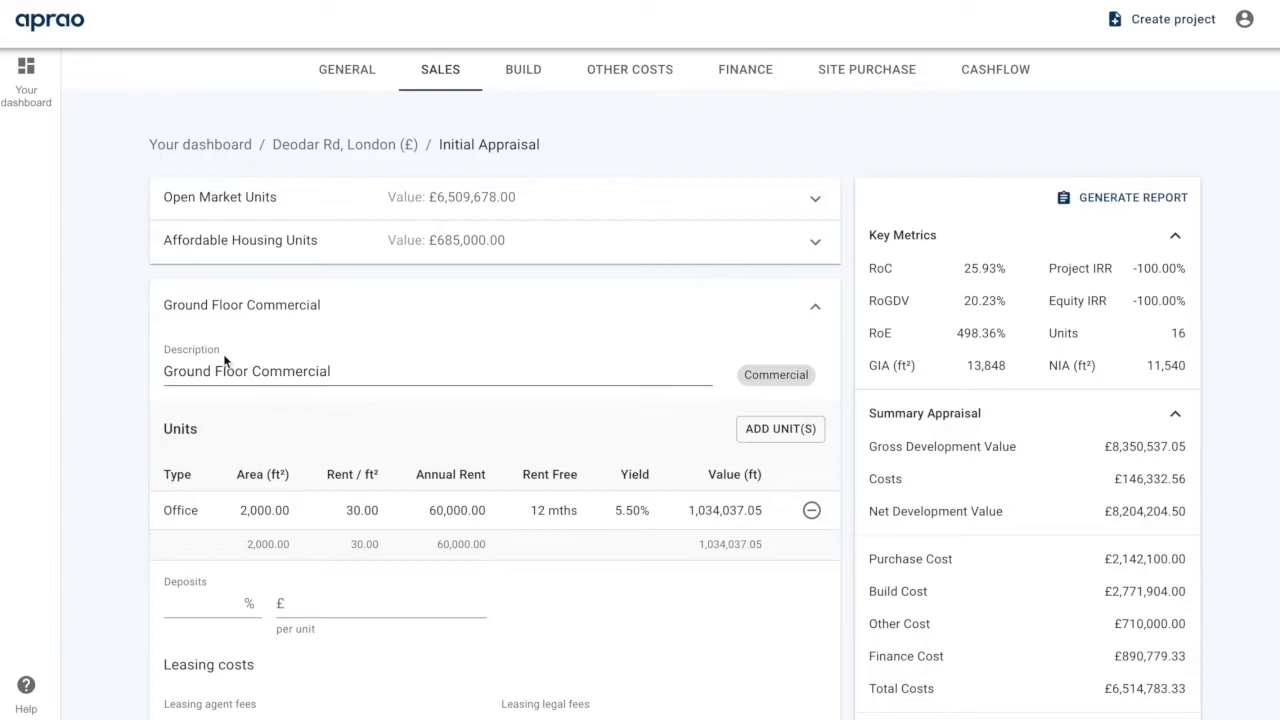
click(313, 305)
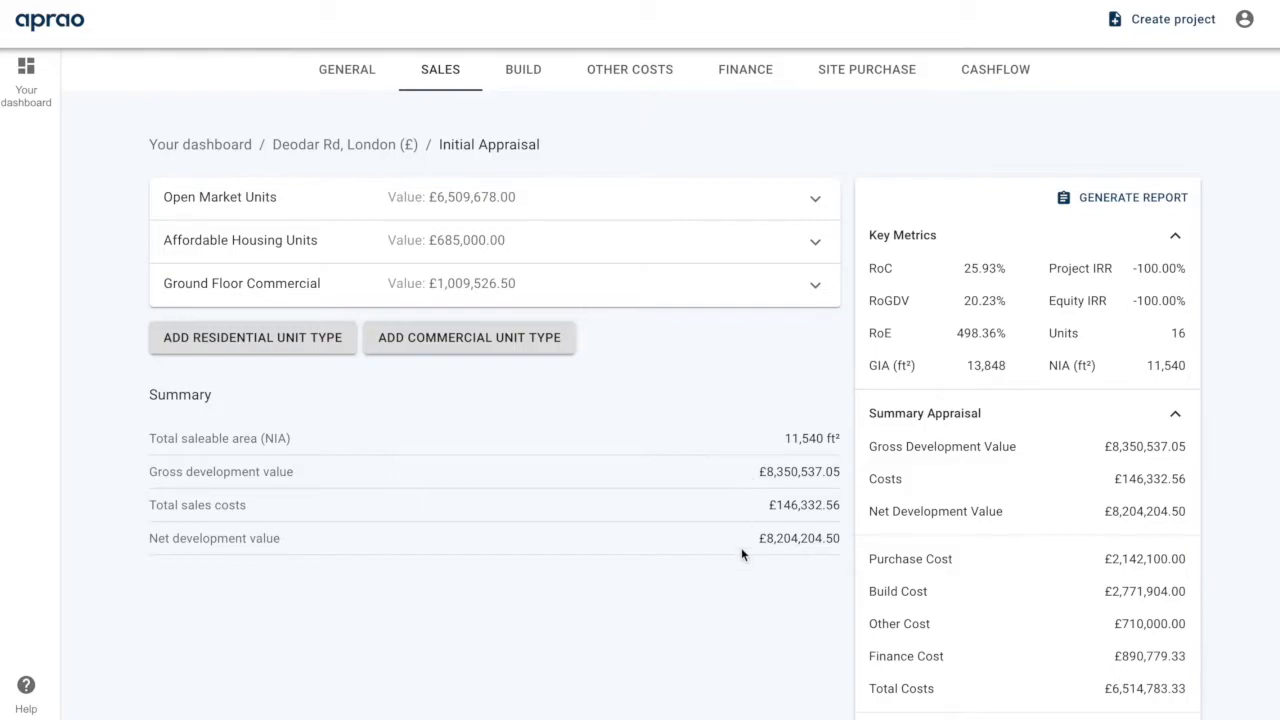
click(559, 210)
scroll(559, 210, down, 3)
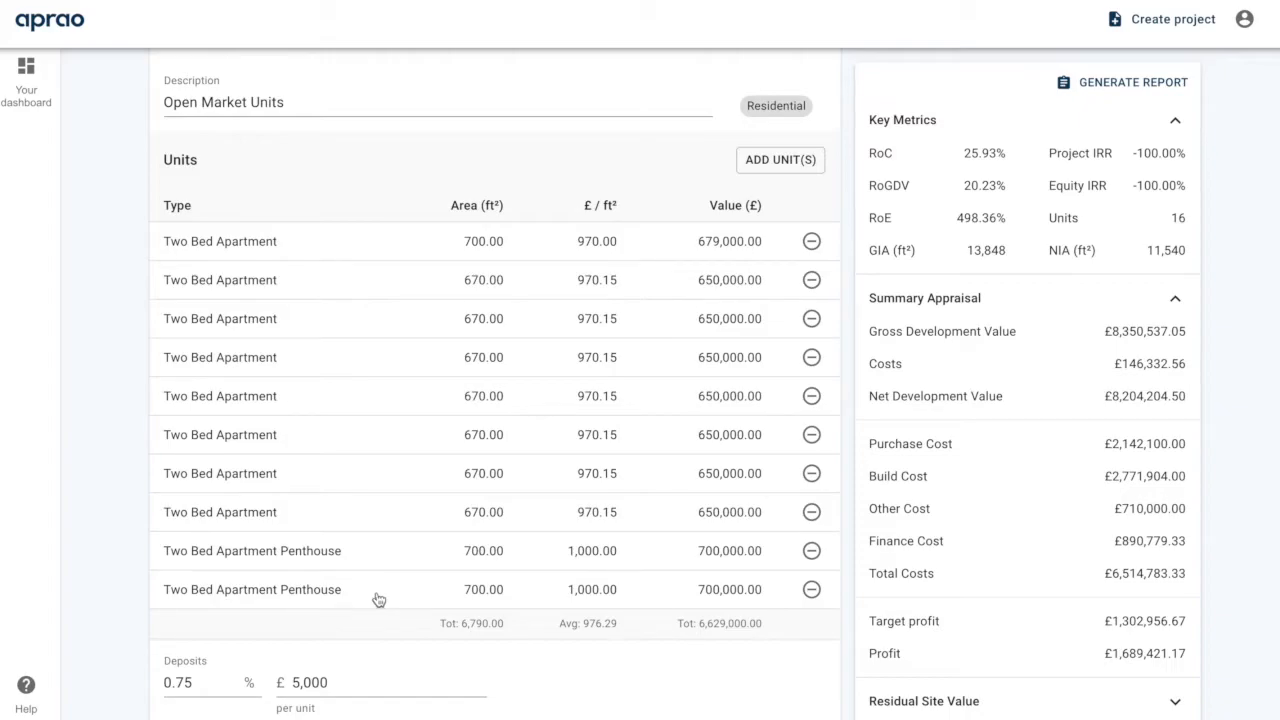
Examine the form for adding units and the editable type, area, rate and value of the first Two Bed Apartment
click(776, 176)
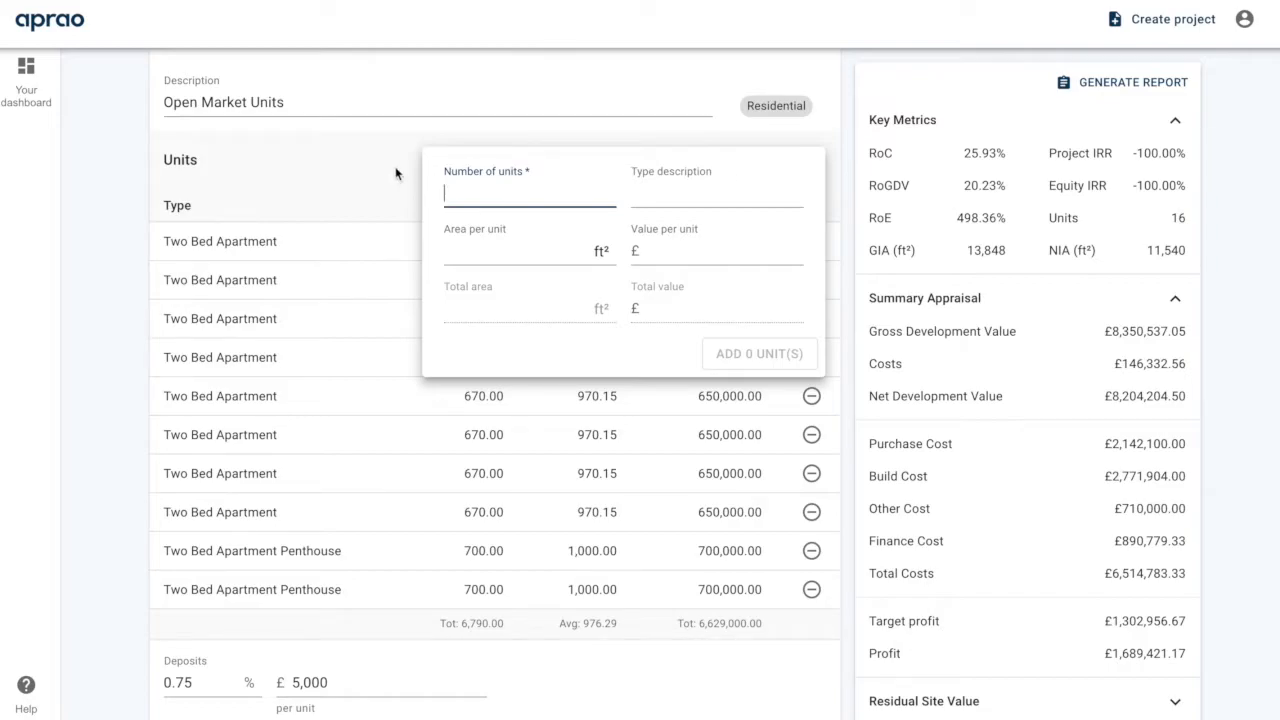
click(343, 161)
click(236, 250)
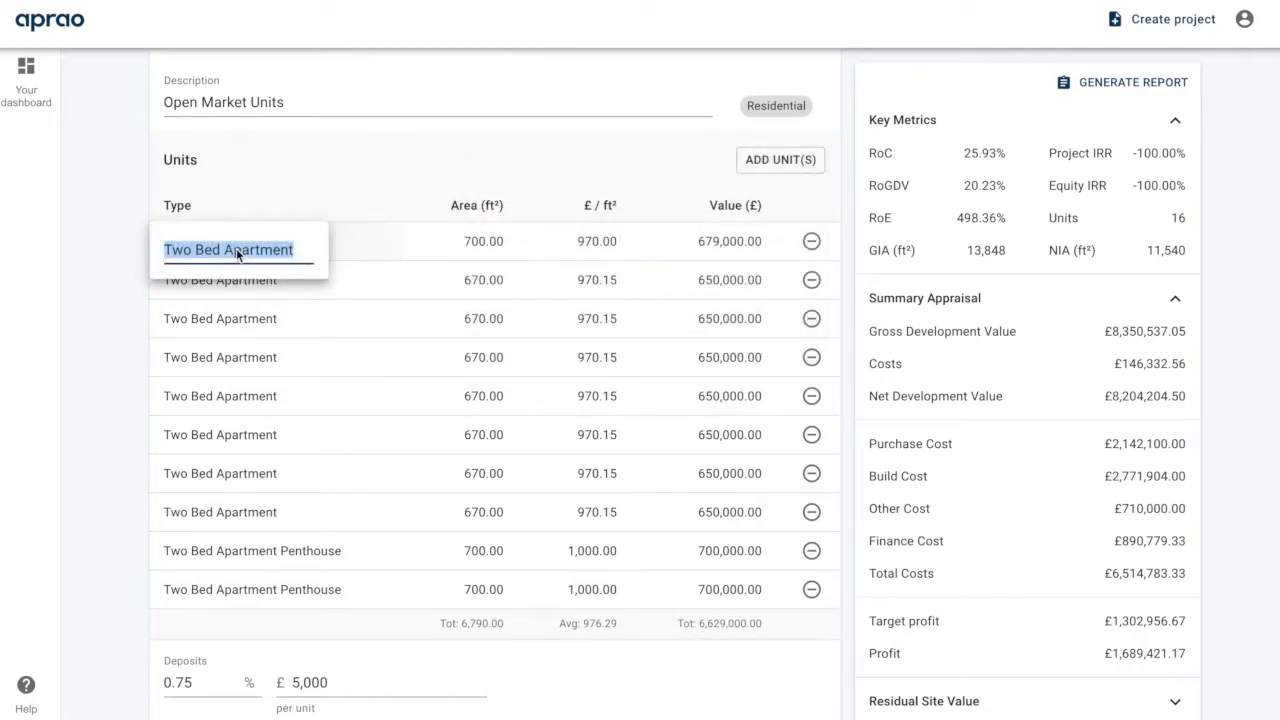
click(462, 246)
click(606, 243)
click(760, 246)
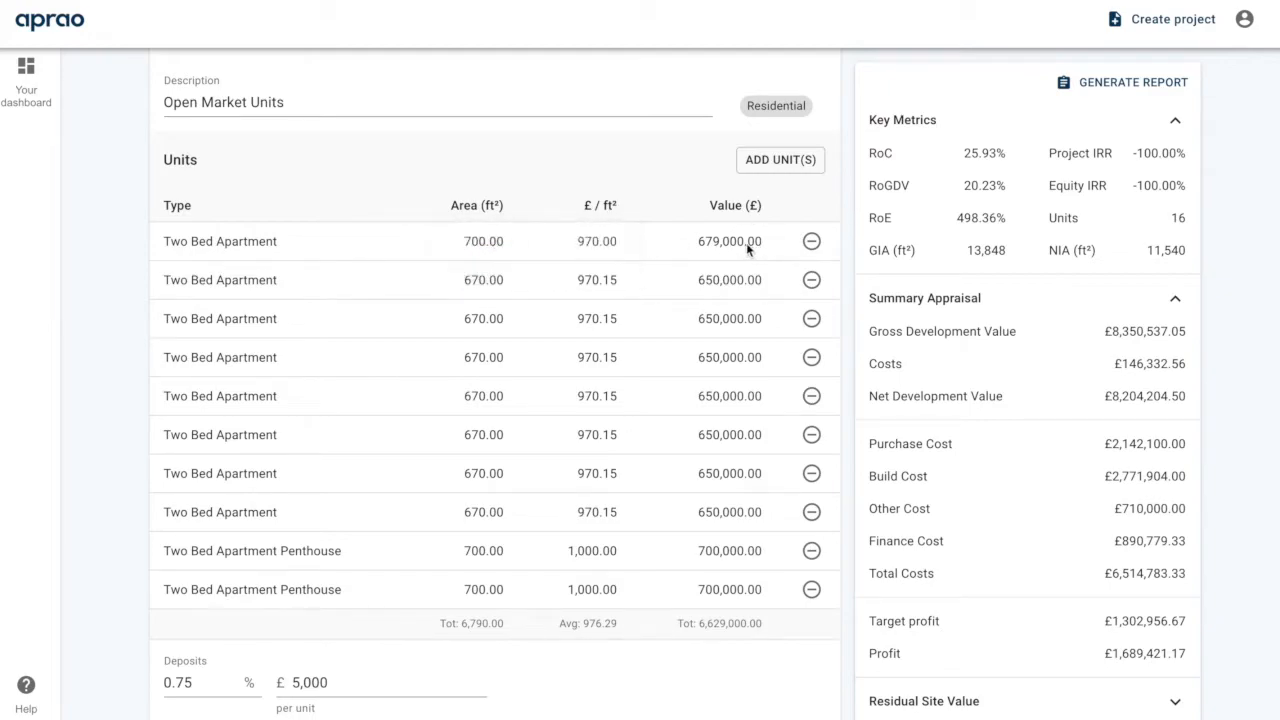
click(743, 241)
click(648, 195)
Set the area of the first Two Bed Apartment in Open Market Units to 725 ft²
click(487, 240)
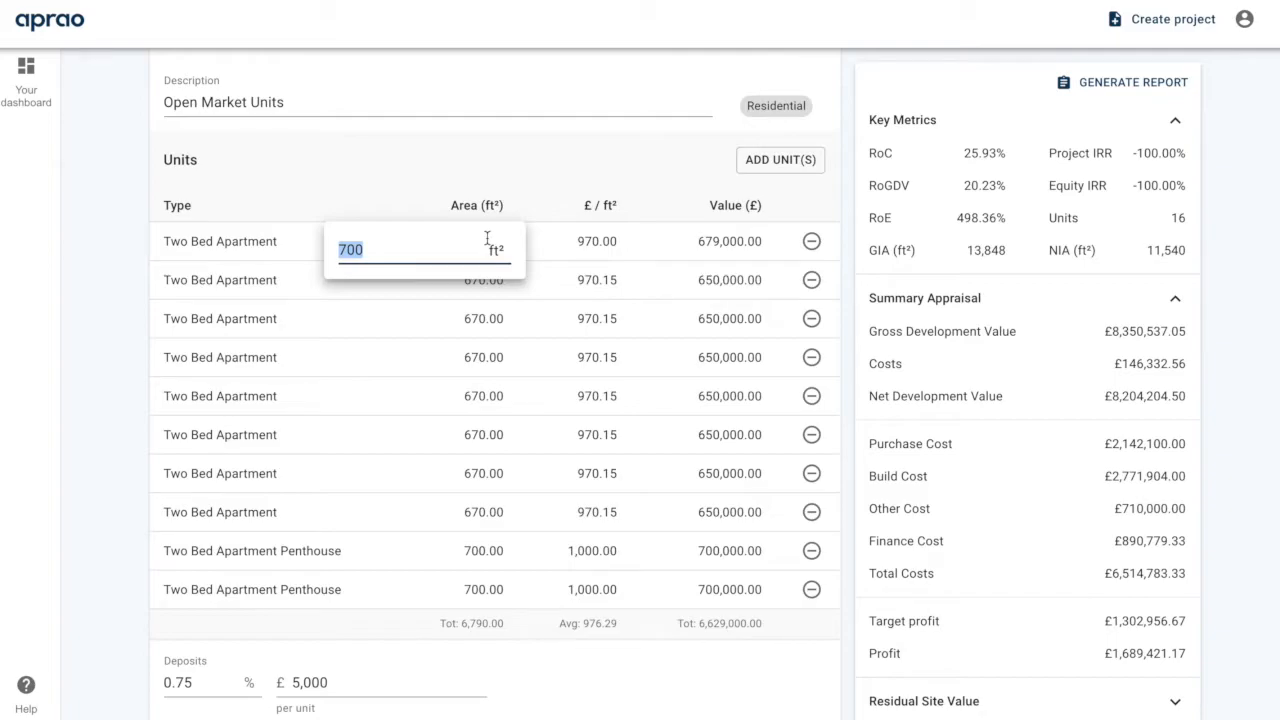
text(725)
click(508, 141)
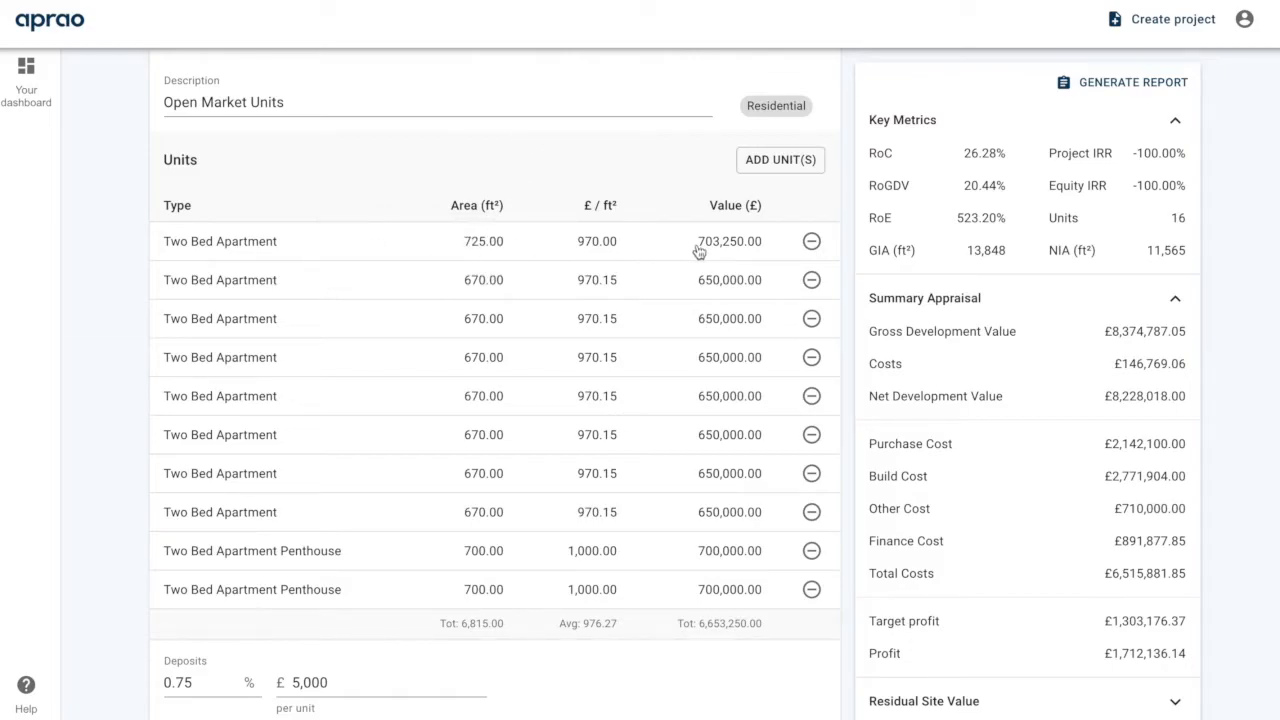
Set the area of the first Two Bed Apartment in Open Market Units to 700 ft²
click(482, 241)
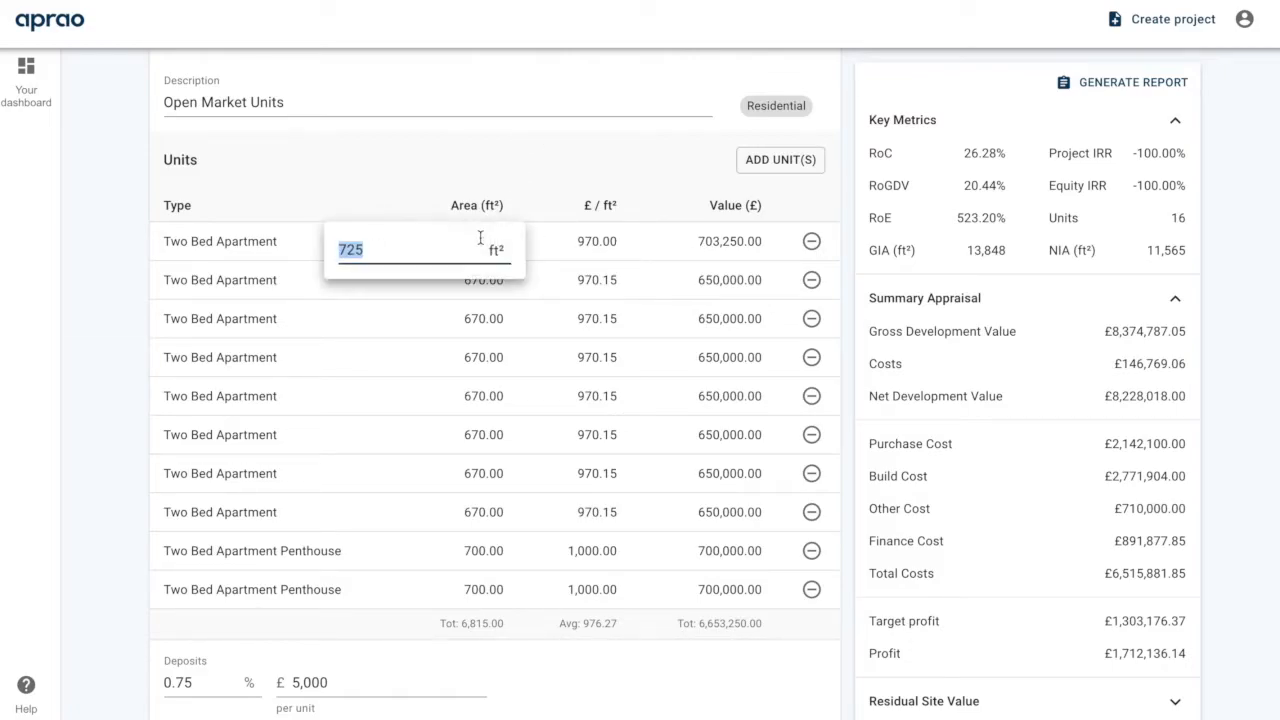
text(700)
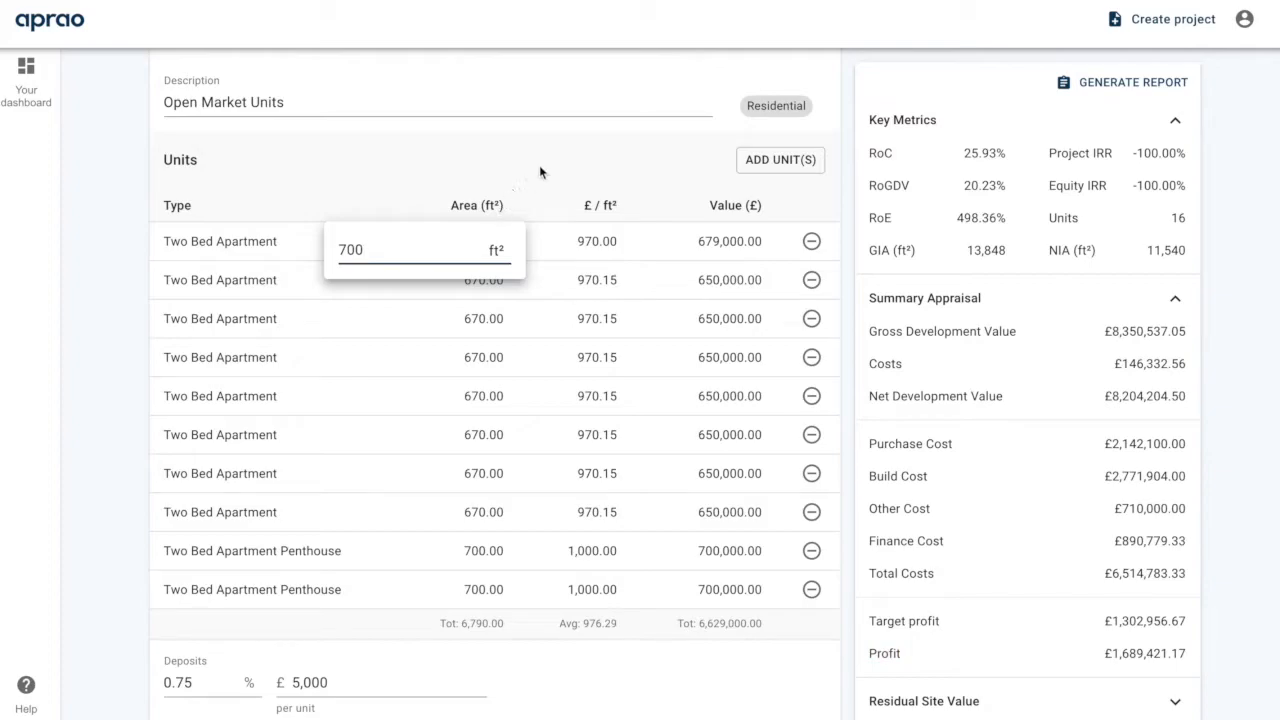
click(565, 153)
Review the deposits, associated costs and net revenue of Open Market Units, and collapse that group
scroll(566, 608, down, 3)
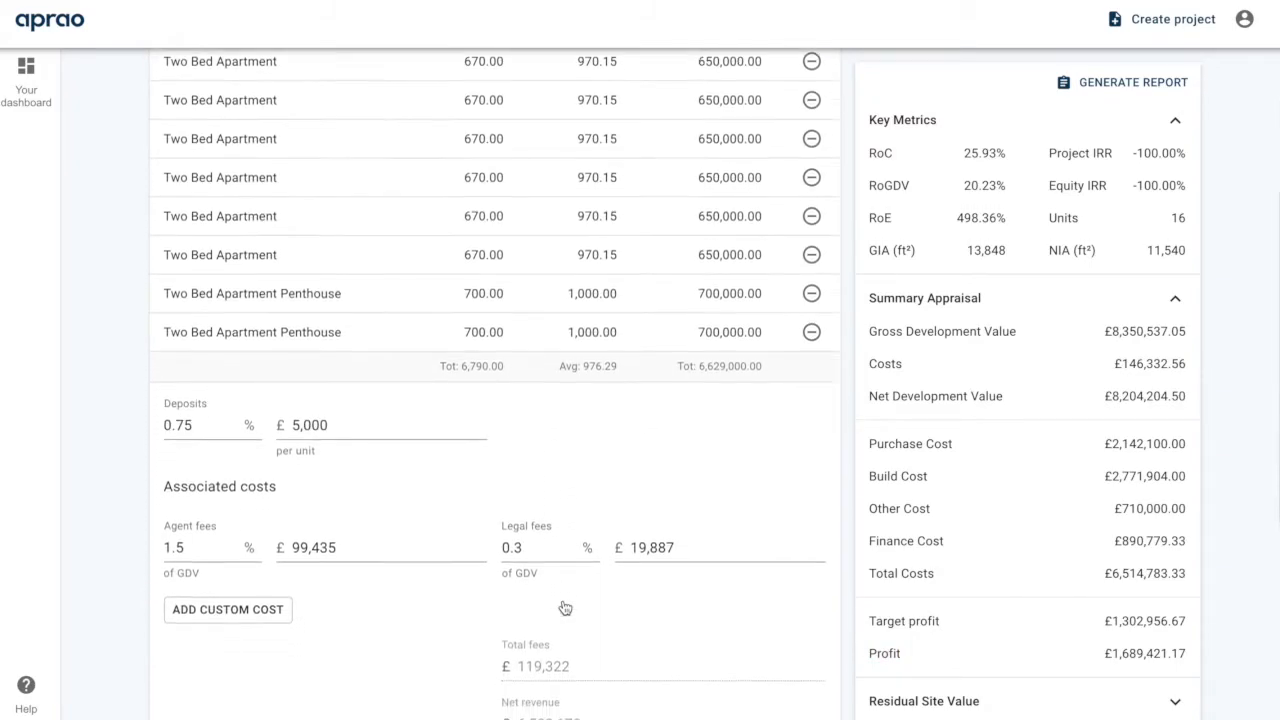
scroll(406, 464, down, 1)
click(378, 348)
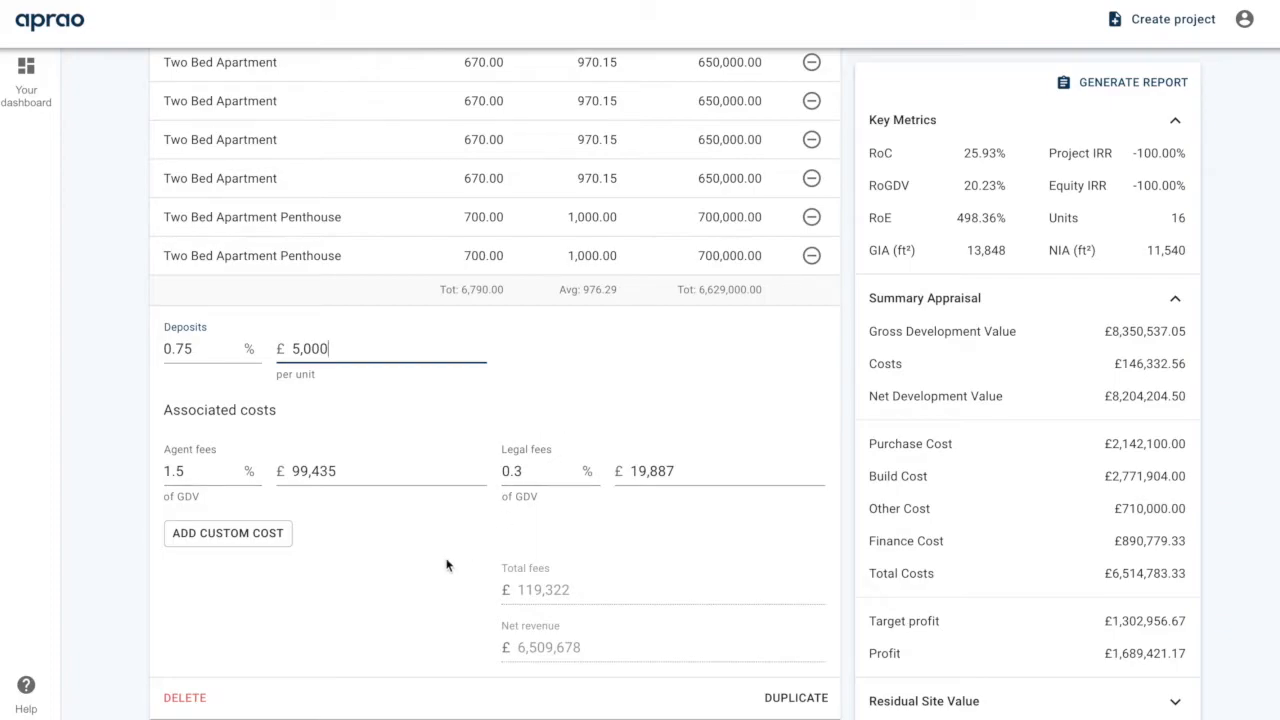
scroll(447, 566, up, 2)
scroll(447, 566, up, 5)
click(358, 214)
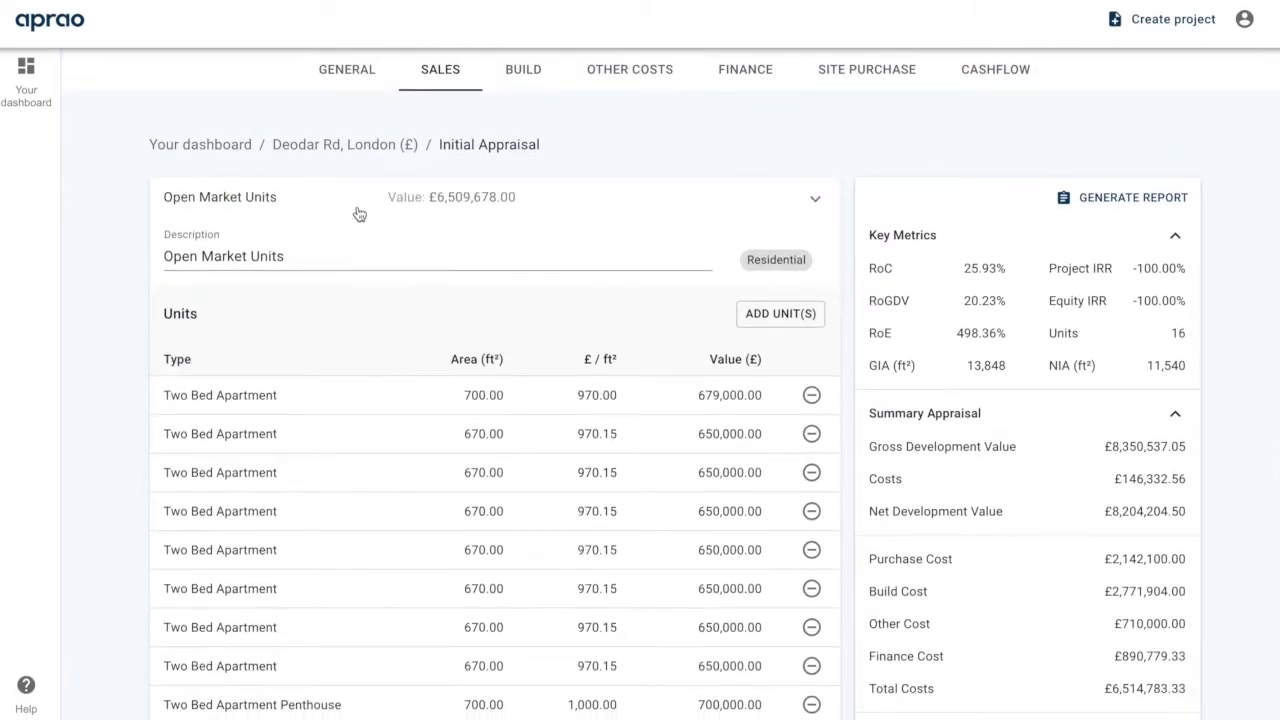
Review the units, deposits and fees of the Affordable Housing Units group, and collapse it
click(377, 249)
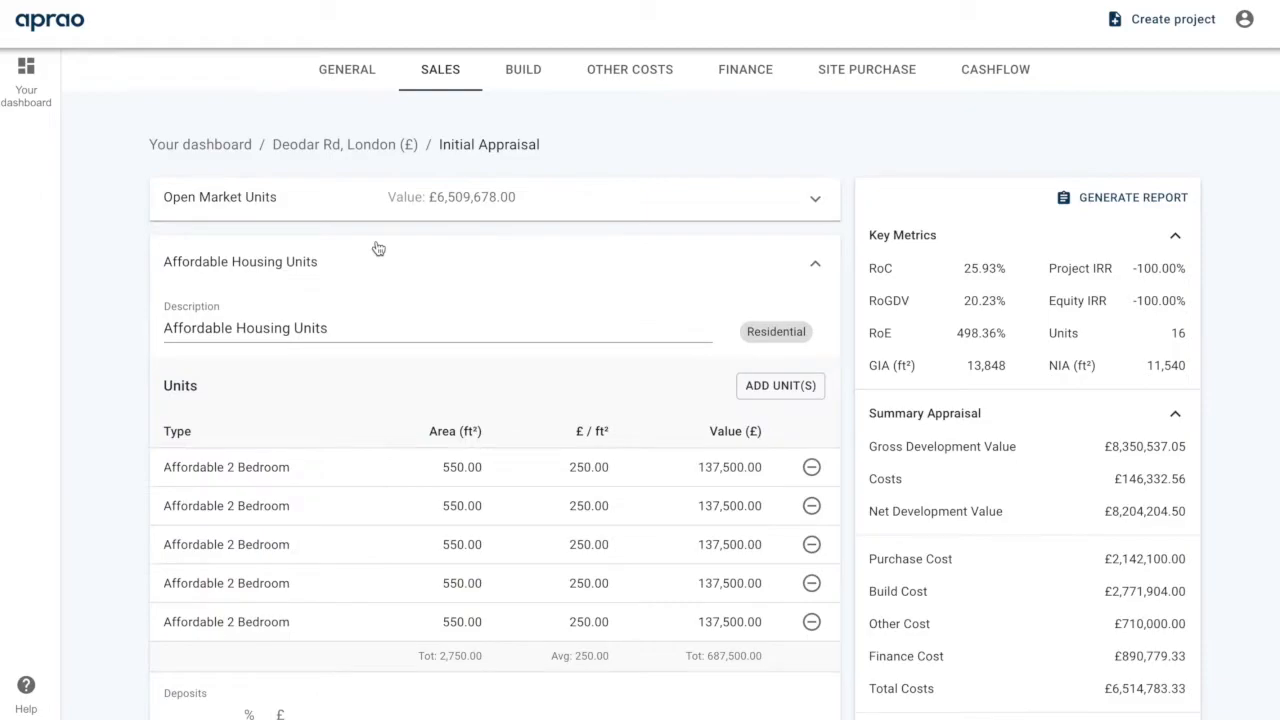
scroll(375, 249, down, 3)
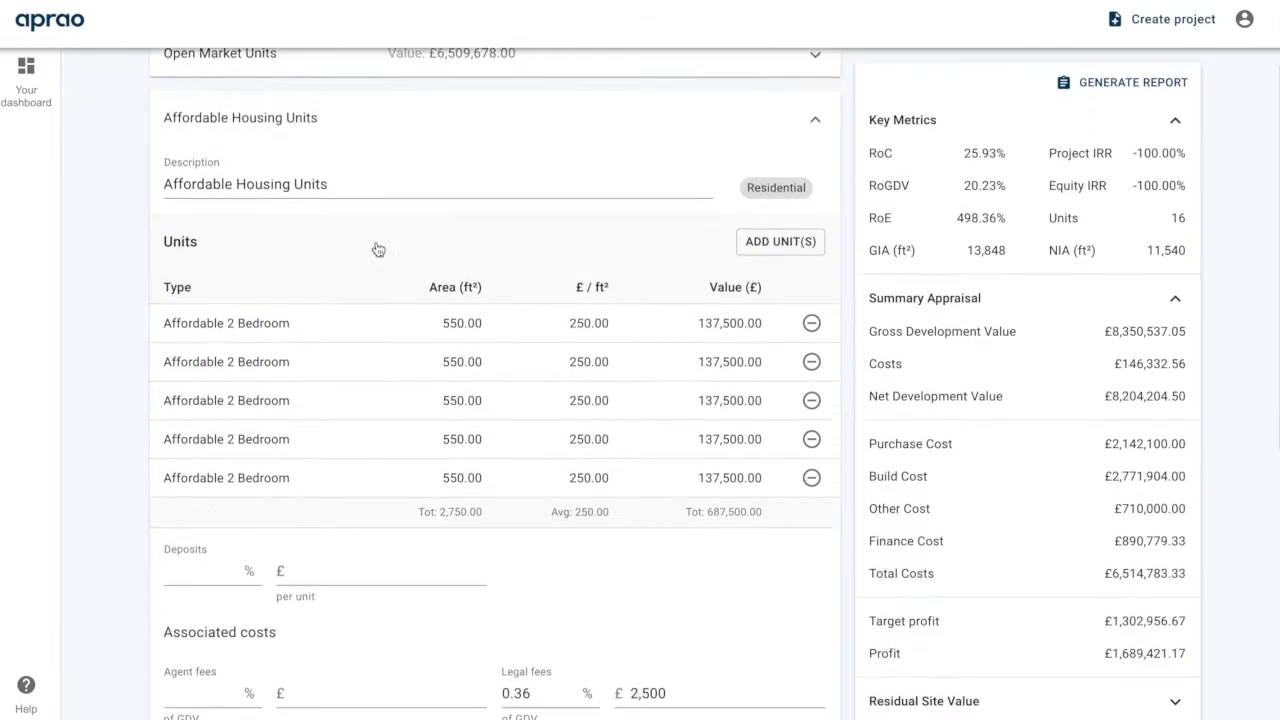
scroll(375, 249, up, 2)
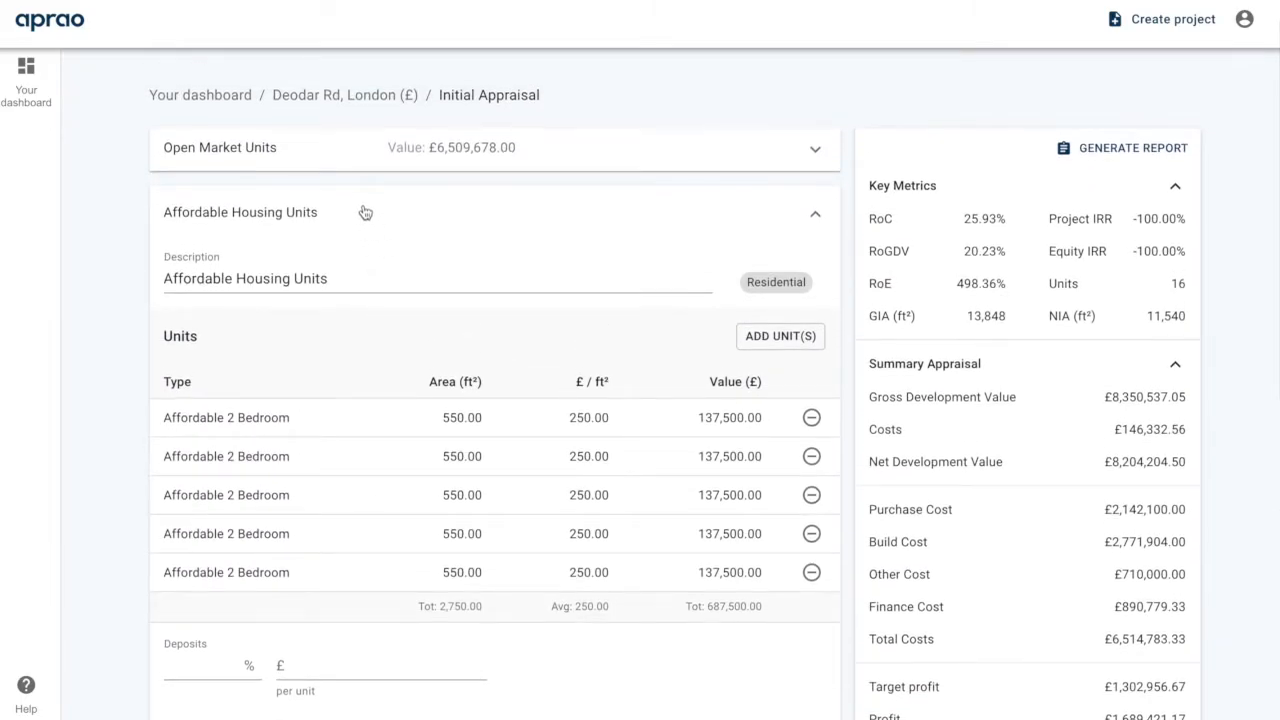
click(366, 216)
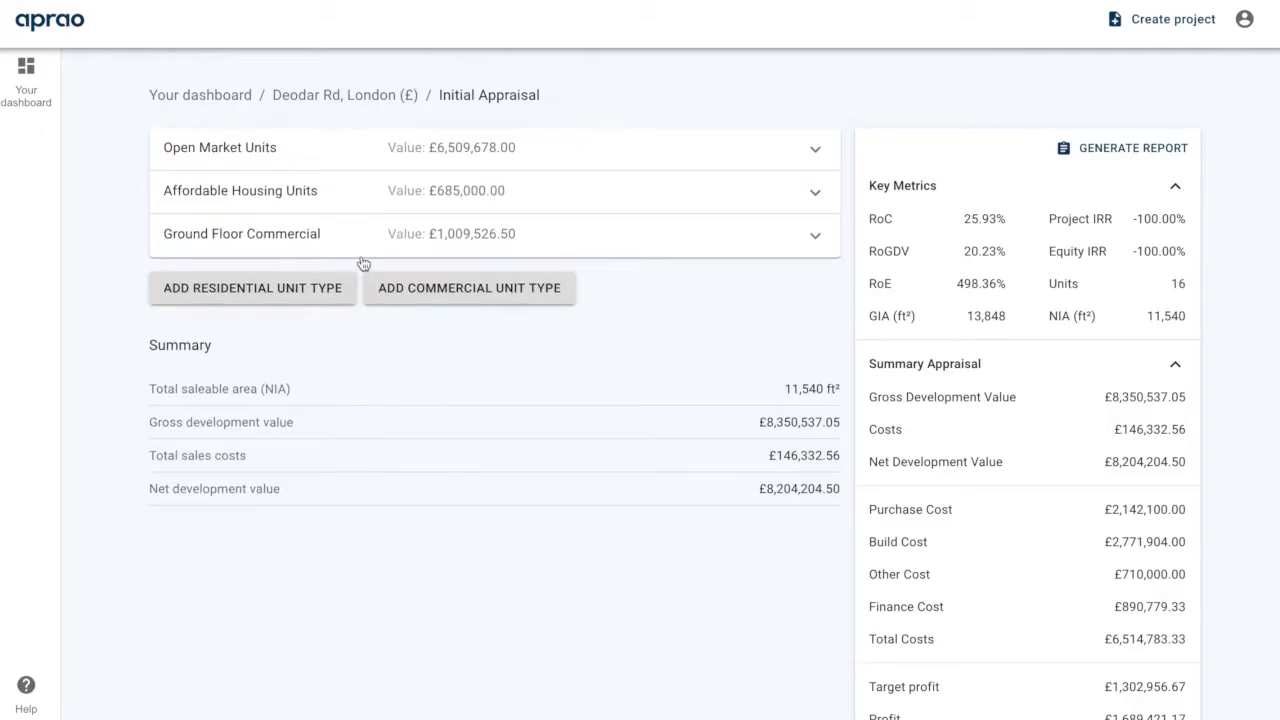
Examine the Ground Floor Commercial office unit with its leasing and associated costs, and collapse the group
click(360, 245)
scroll(414, 448, down, 2)
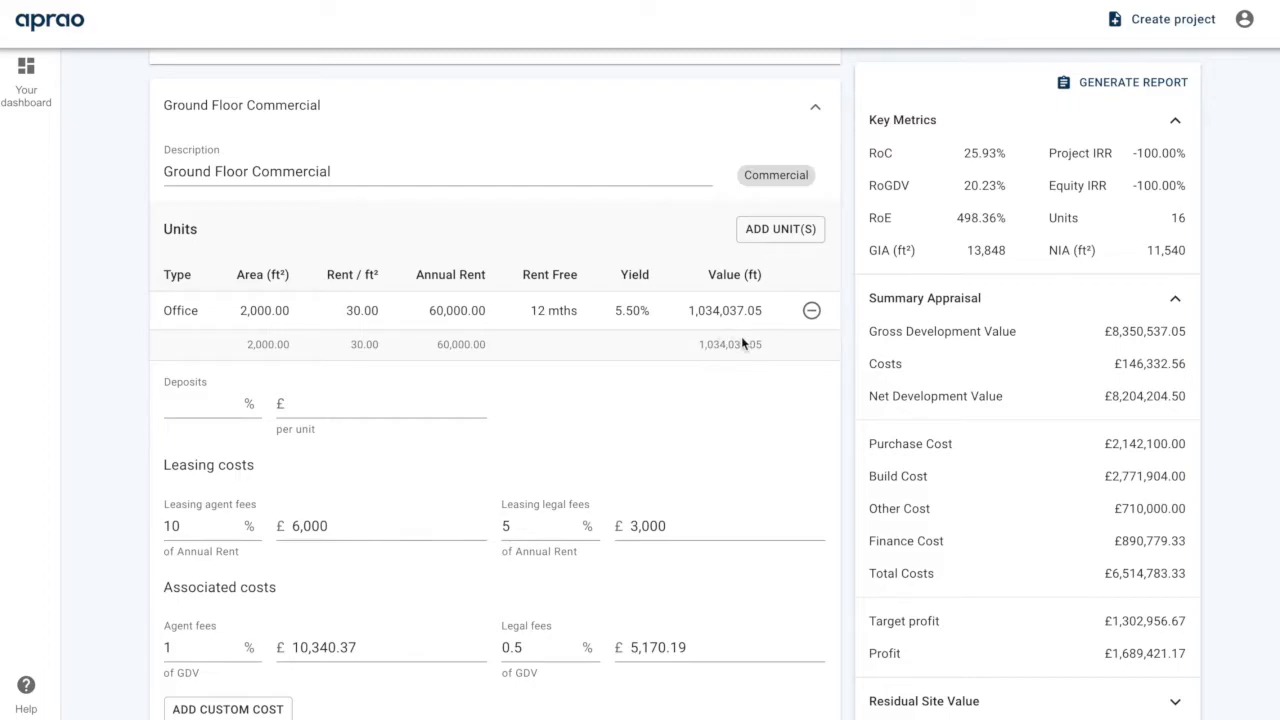
scroll(722, 328, down, 3)
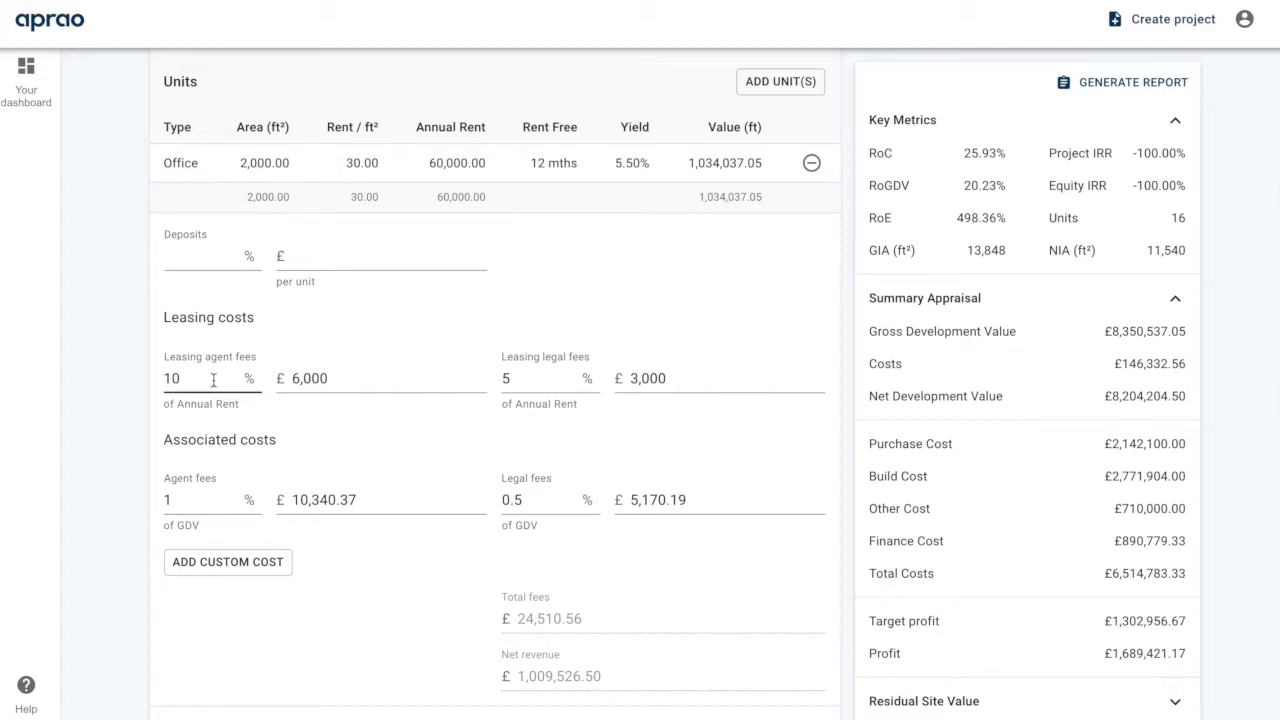
scroll(546, 386, down, 2)
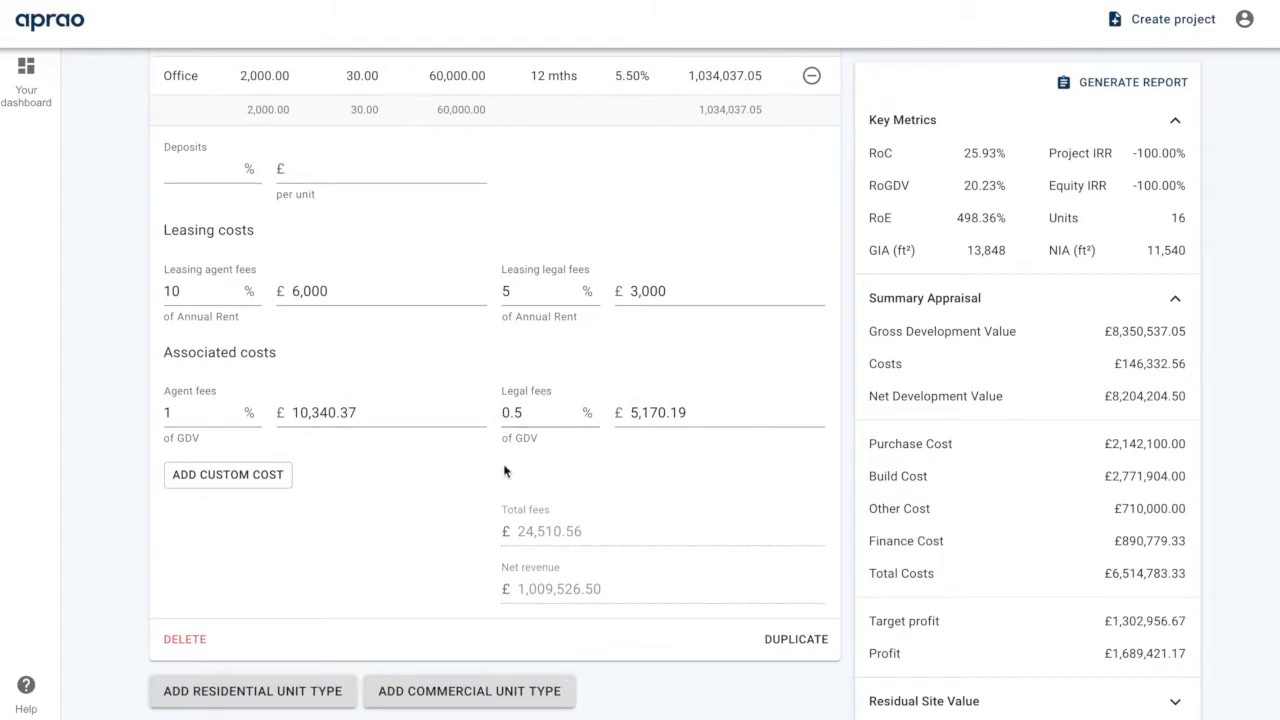
scroll(391, 517, up, 5)
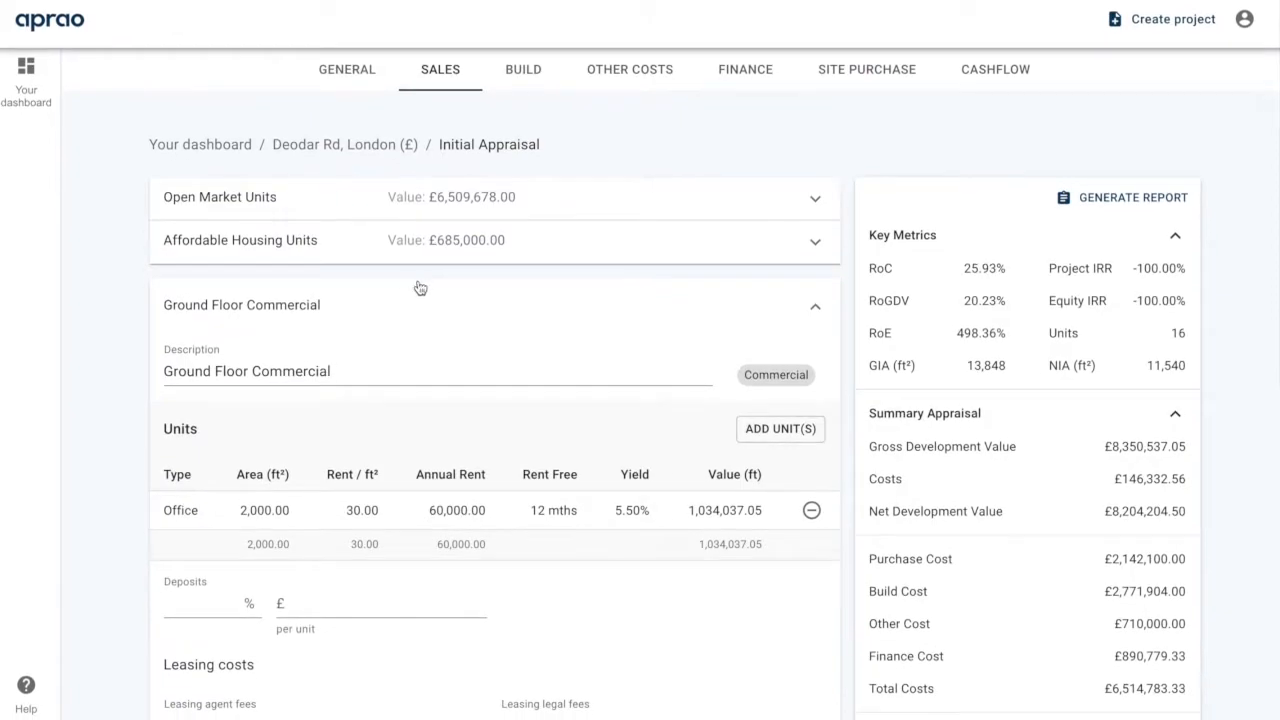
click(417, 295)
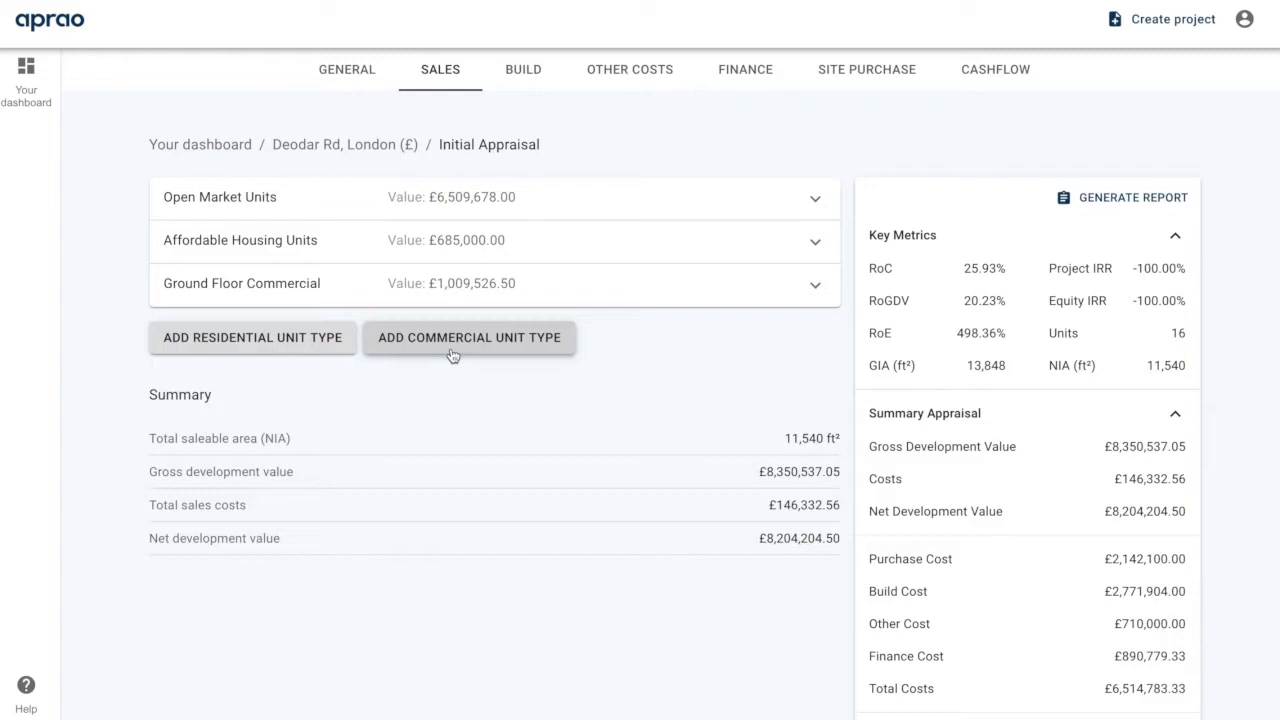
Review the Preliminary costs in the appraisal's build section, with Commercial Build collapsed
click(524, 72)
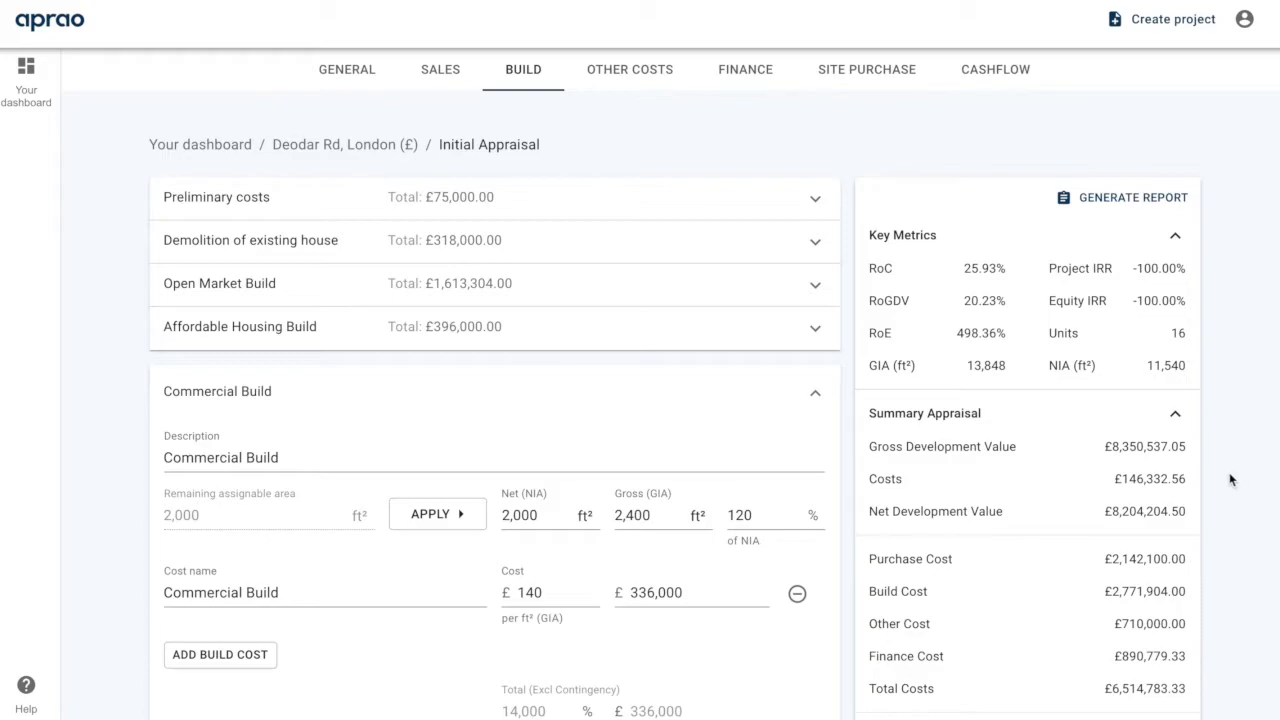
click(685, 377)
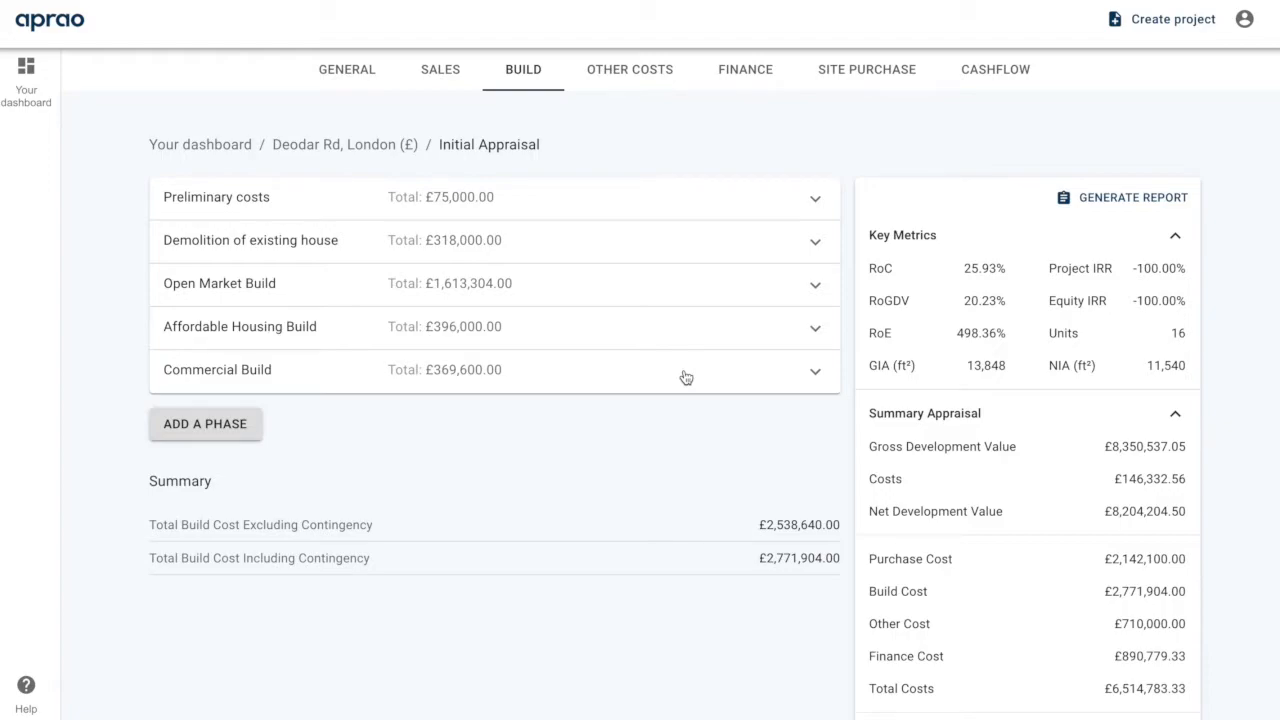
click(597, 208)
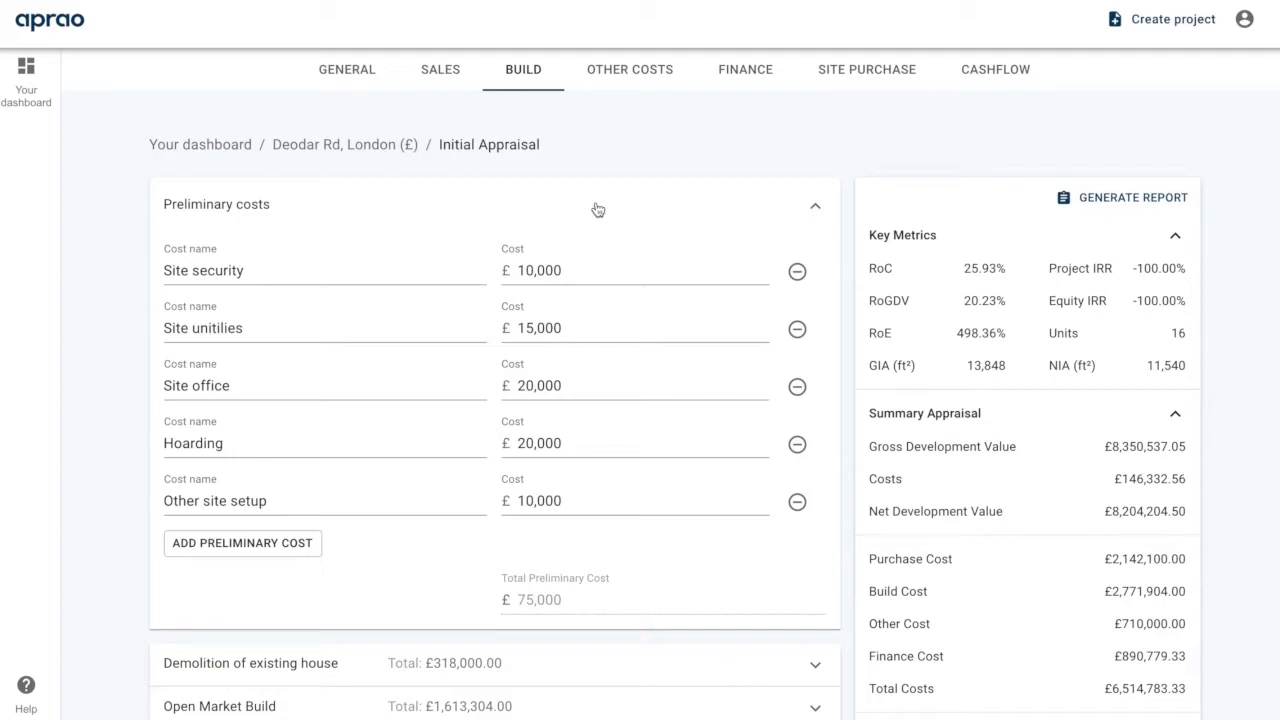
click(597, 208)
Show the cost details of the Demolition of existing house phase
click(512, 240)
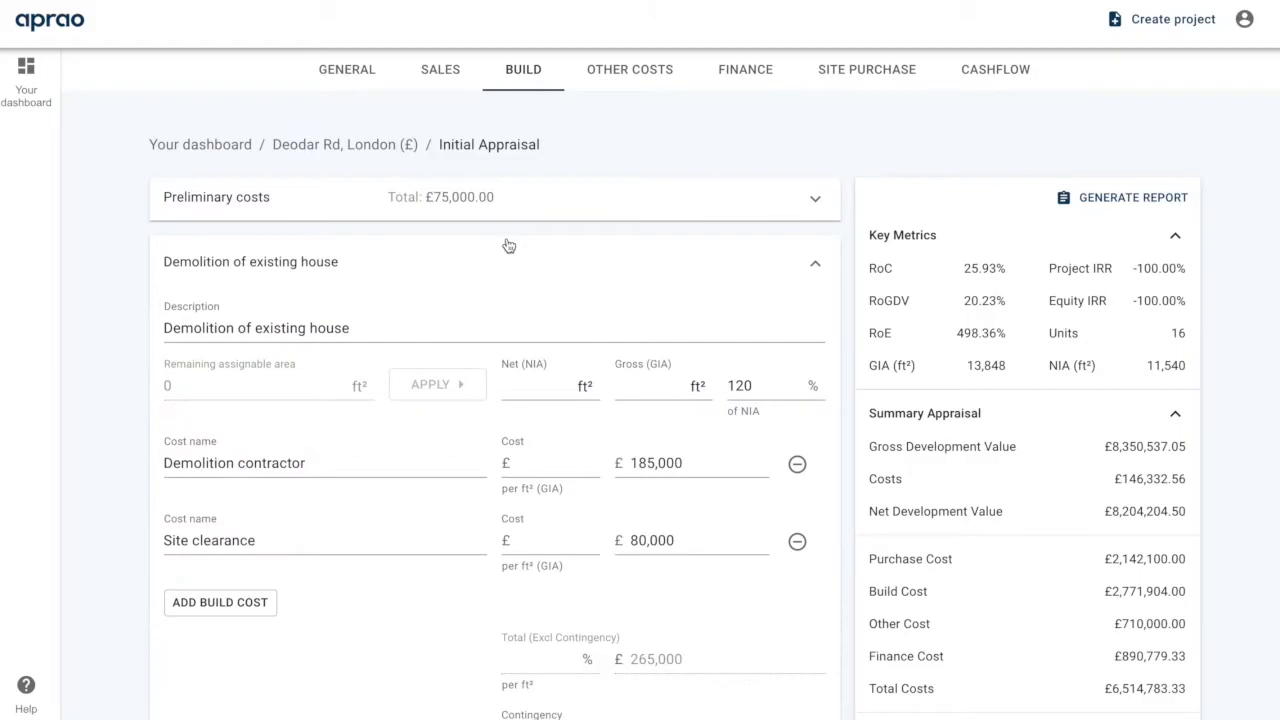
scroll(509, 246, down, 1)
scroll(509, 246, down, 1)
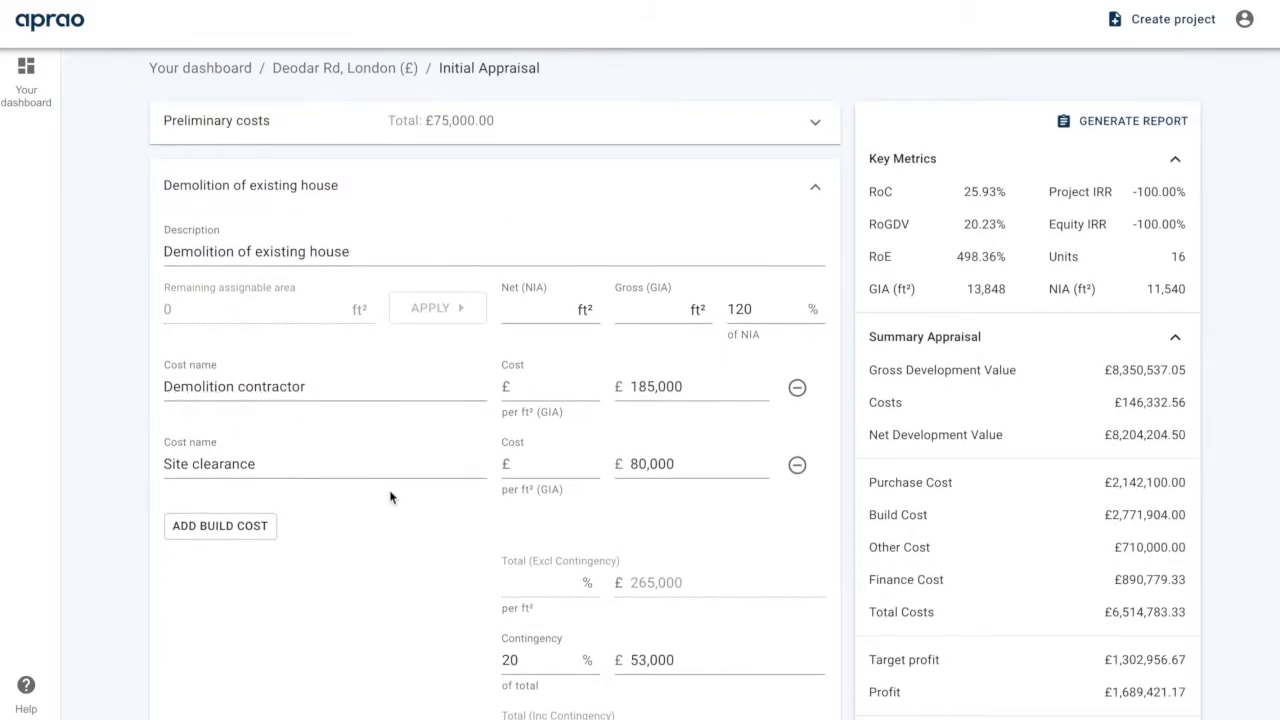
Try adding a third build cost to the Demolition of existing house phase, check the contingency field, and collapse the phase
click(233, 526)
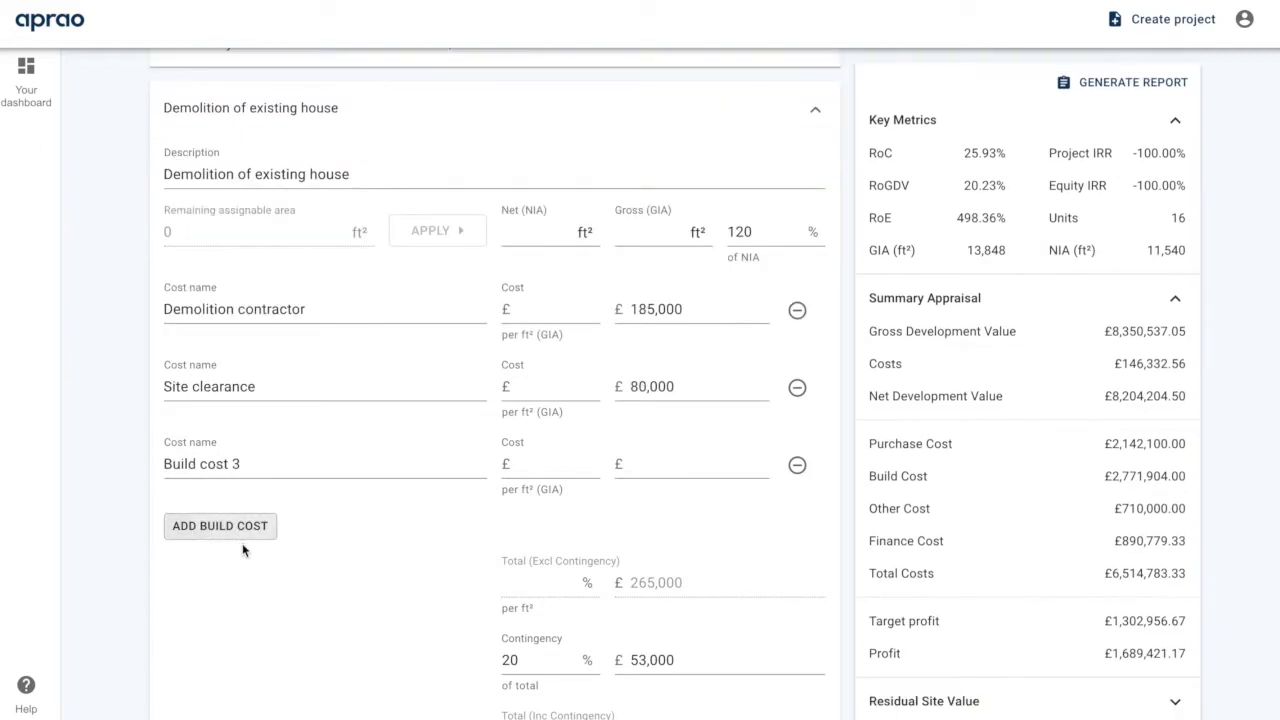
click(260, 460)
key(ctrl+a)
click(519, 462)
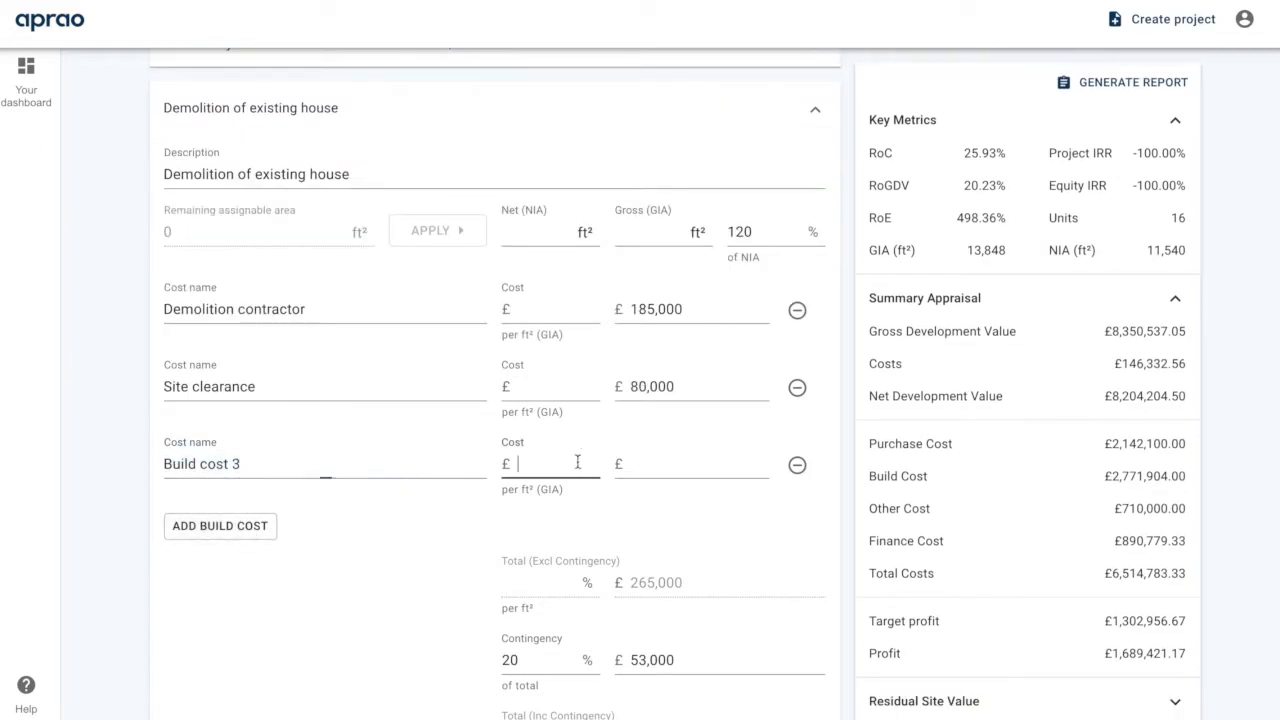
click(560, 583)
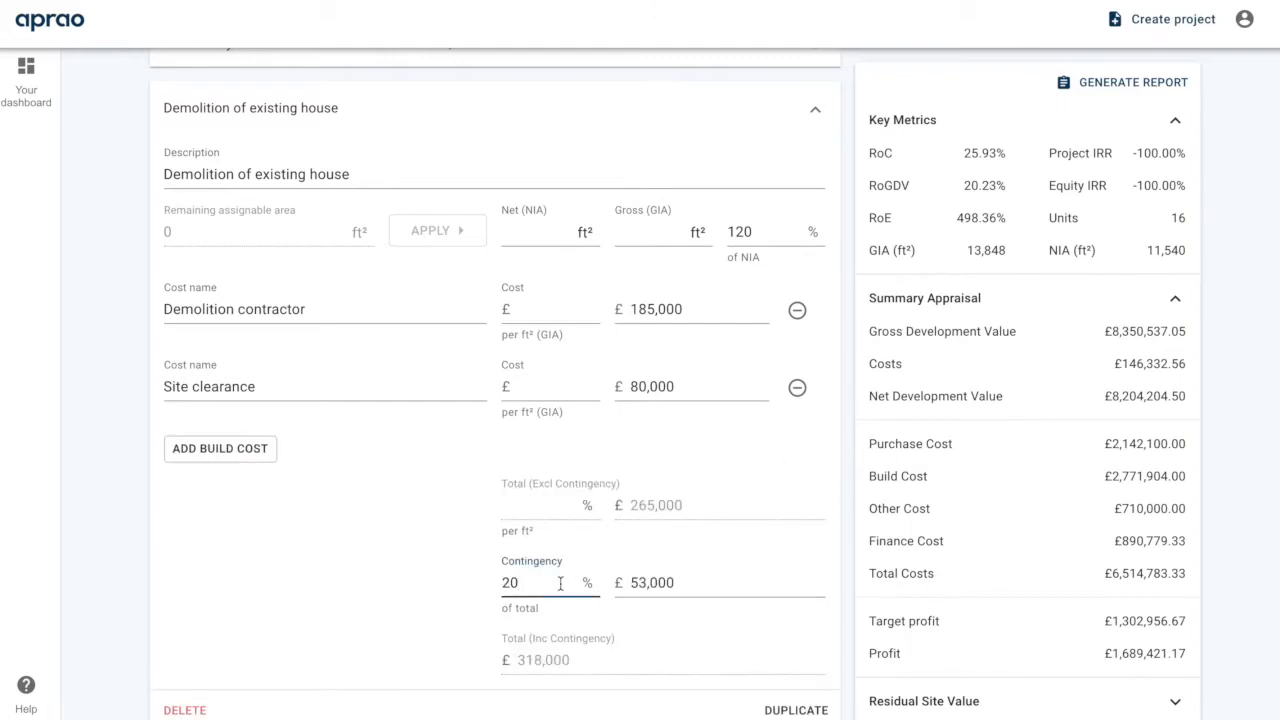
click(503, 112)
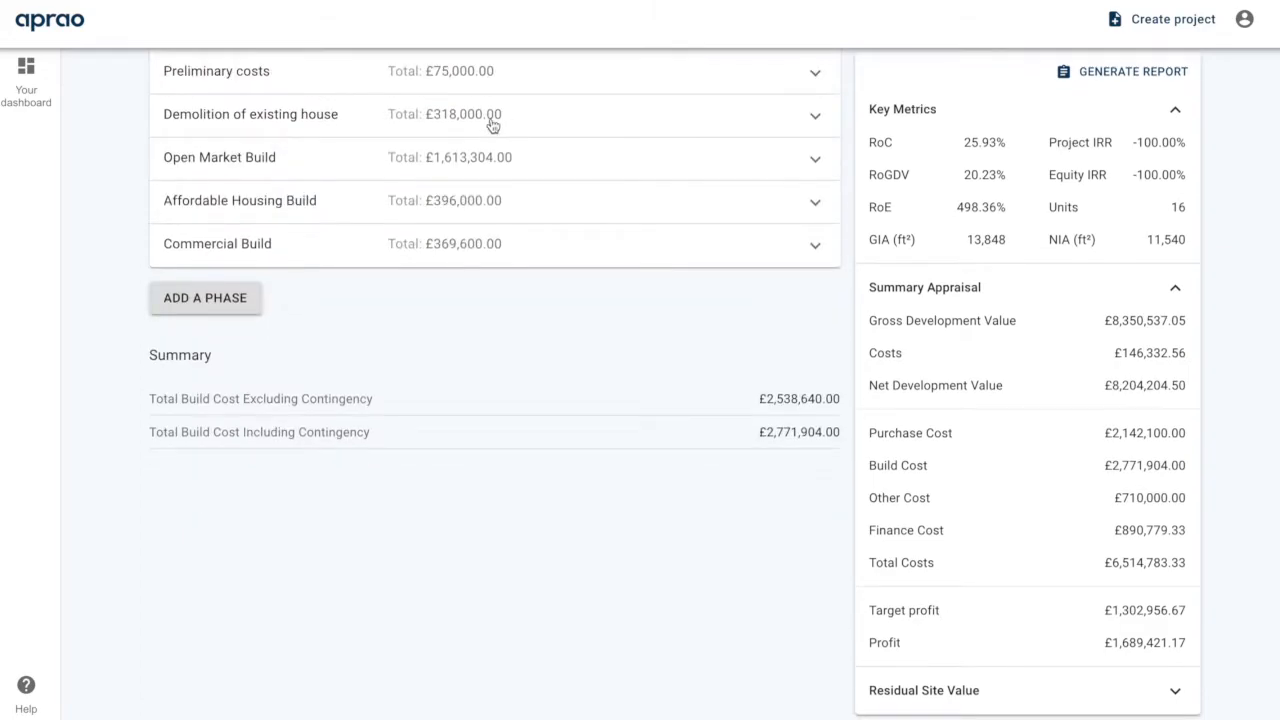
Show the Open Market Build phase and examine its net and gross areas and cost per ft²
click(465, 163)
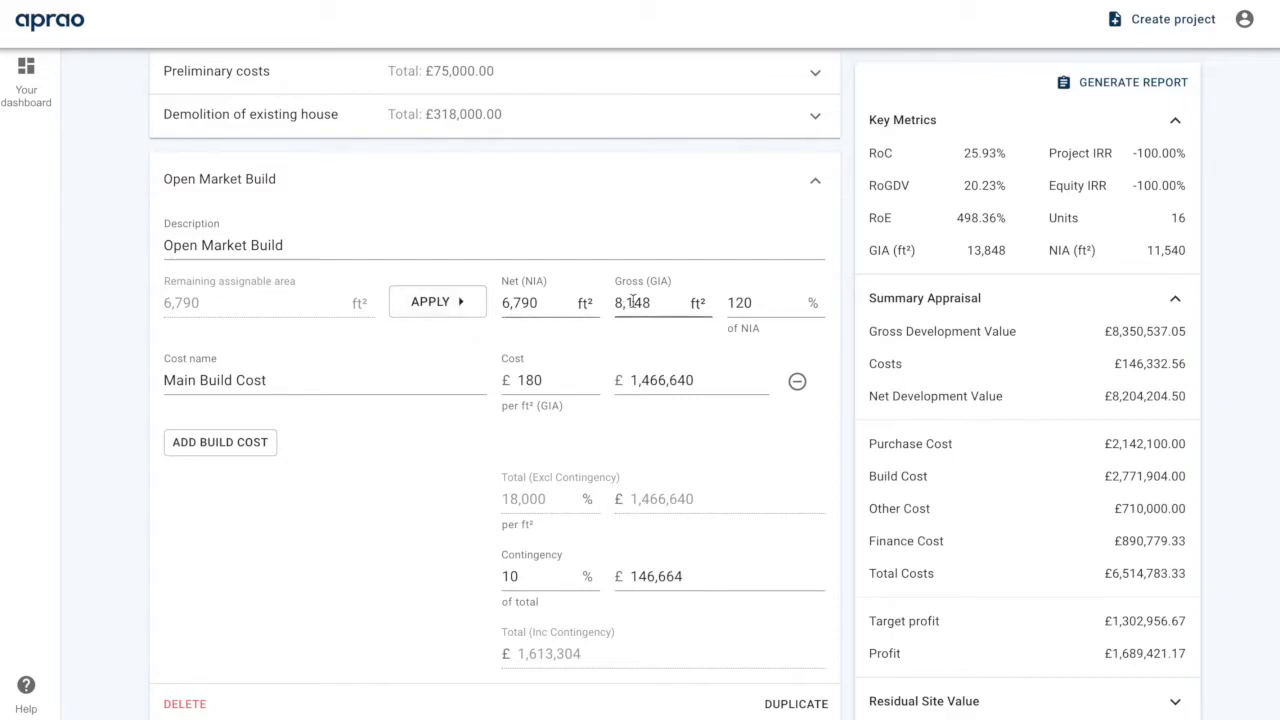
click(585, 383)
Add two extra build costs to the Open Market Build phase and remove both of them
click(252, 452)
click(242, 446)
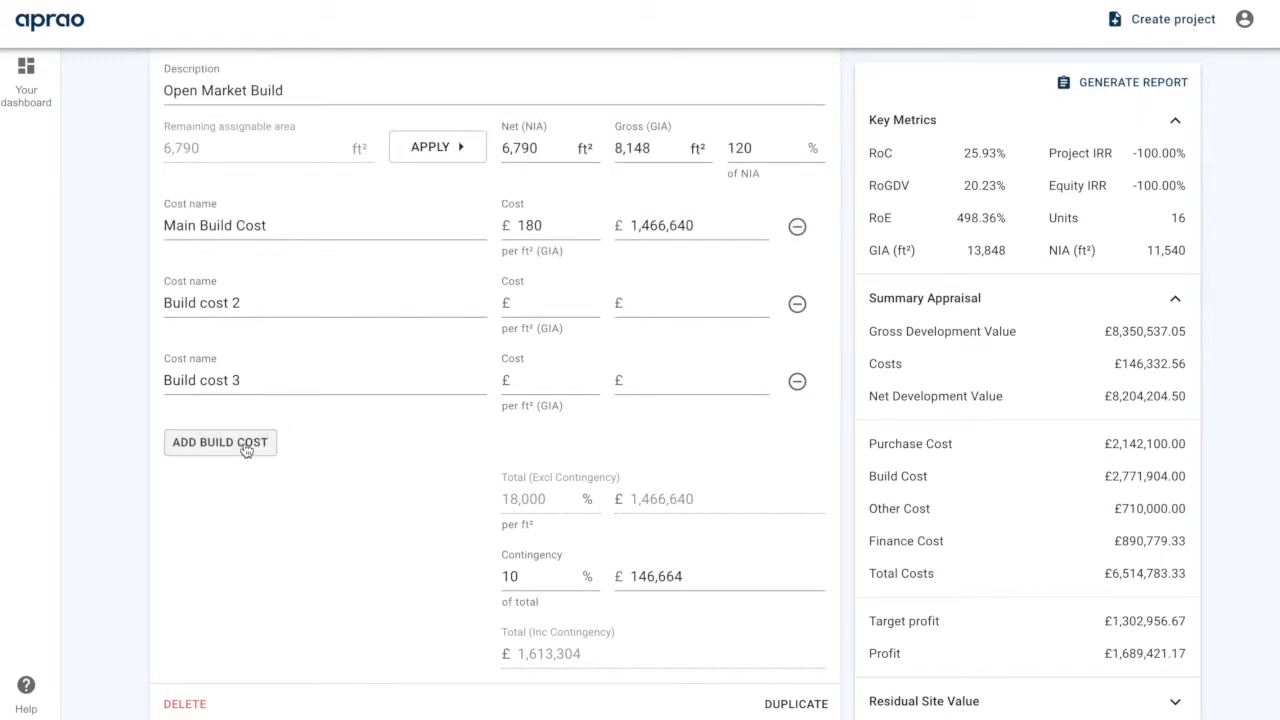
click(797, 305)
click(797, 305)
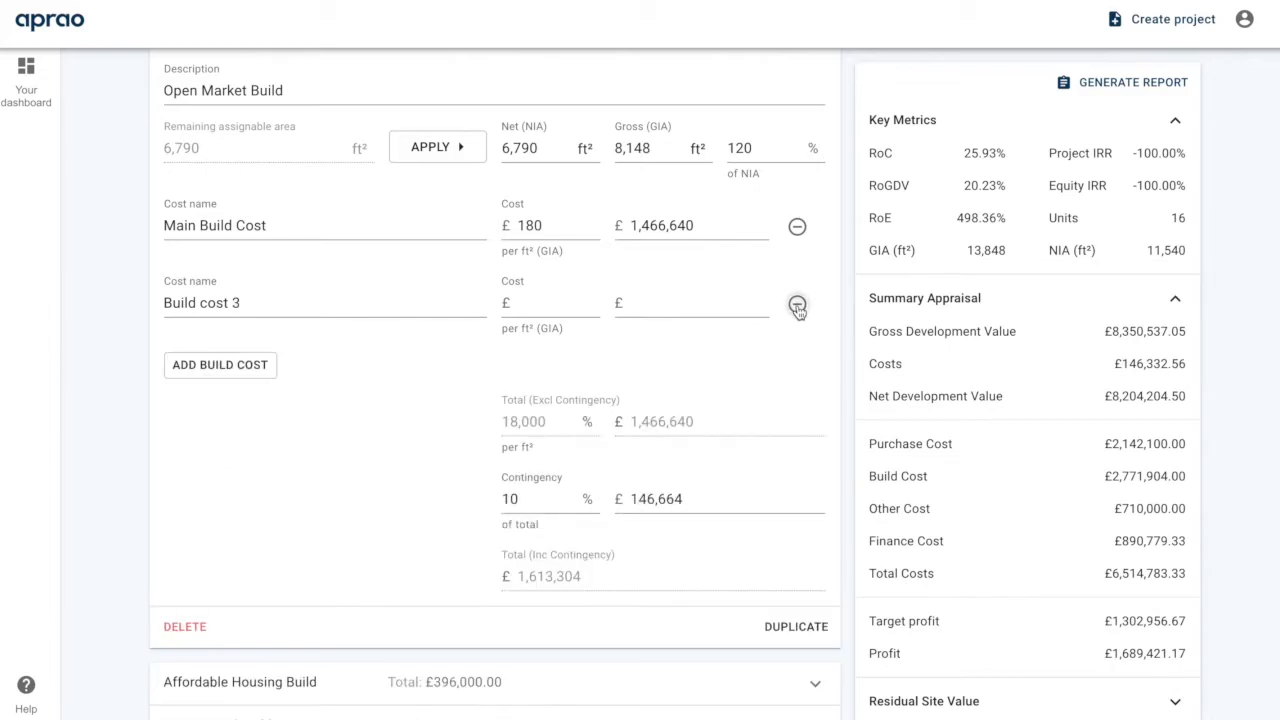
Check the contingency of the Open Market Build phase and collapse it
click(548, 423)
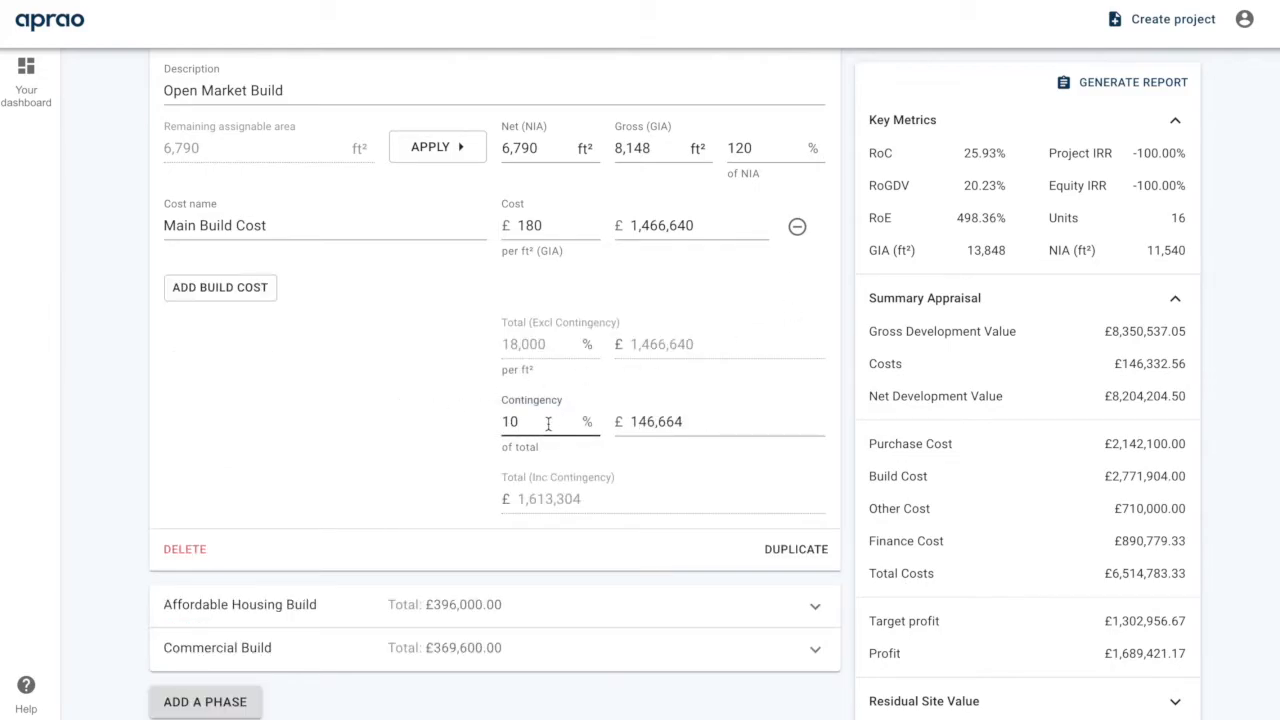
scroll(449, 312, up, 3)
click(449, 312)
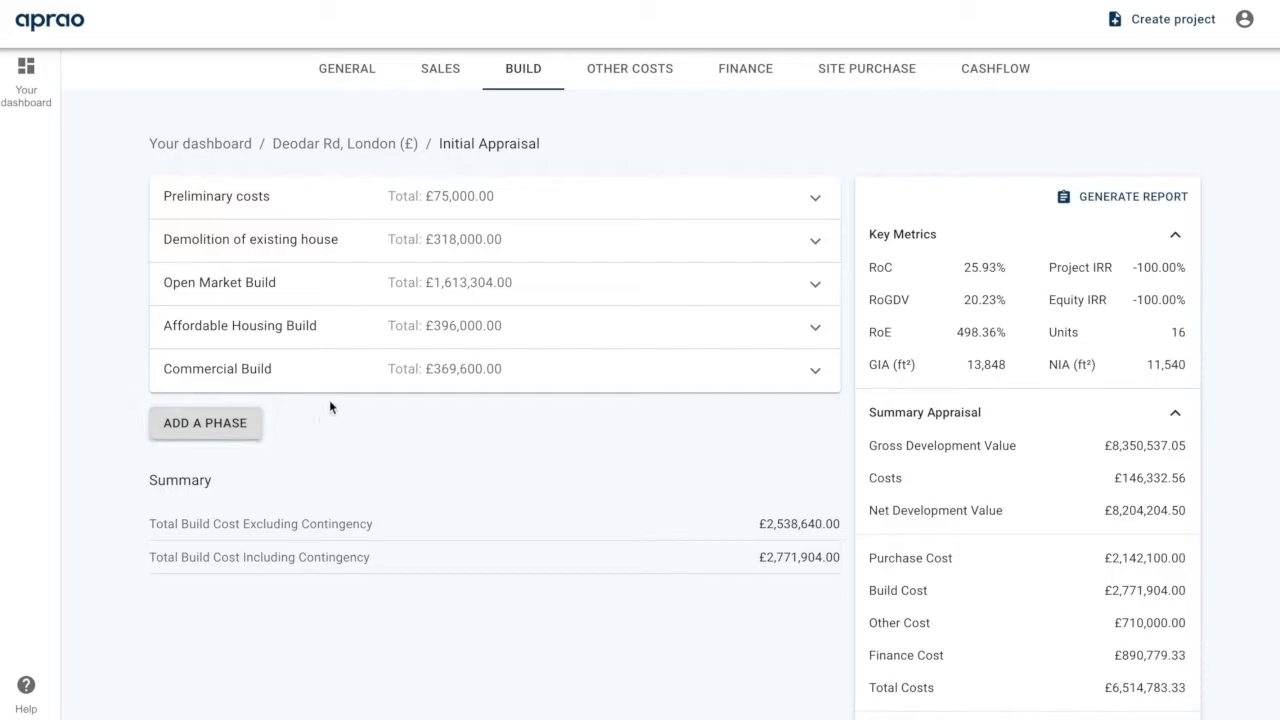
Set the Main Build Cost of the Open Market Build phase to £190 per ft²
click(359, 283)
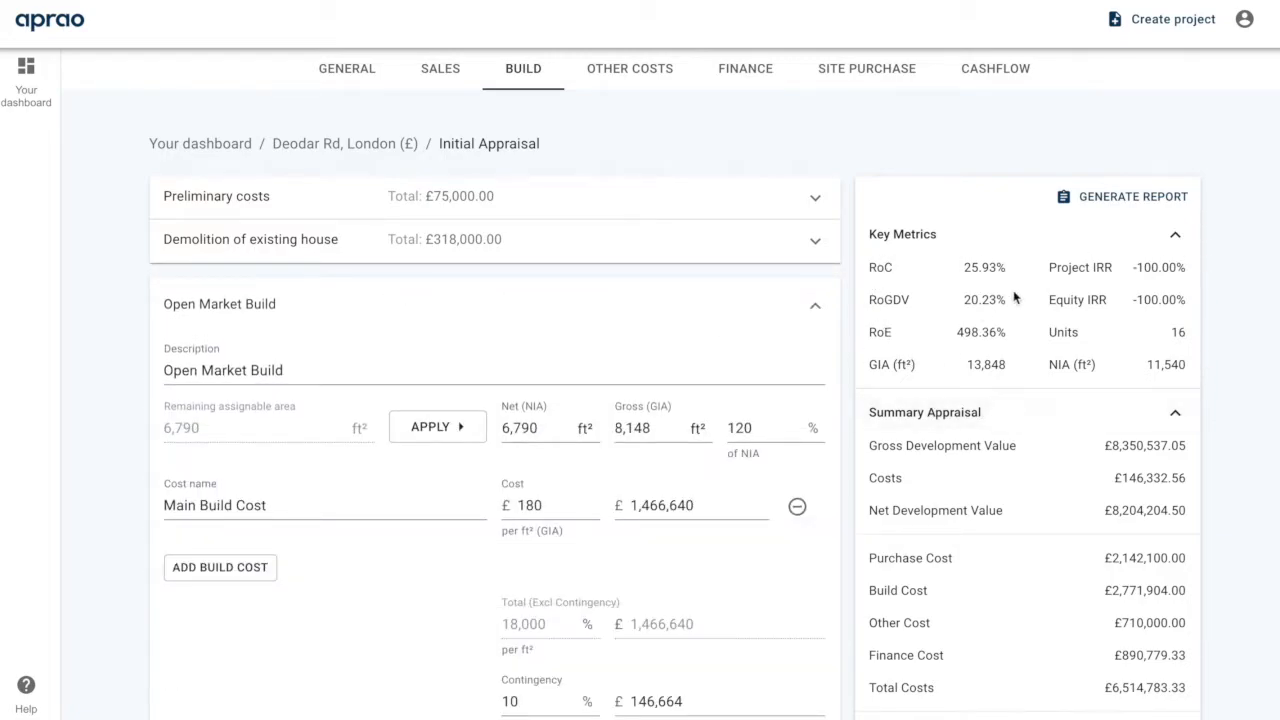
click(563, 513)
key(BackSpace)
key(BackSpace)
text(90)
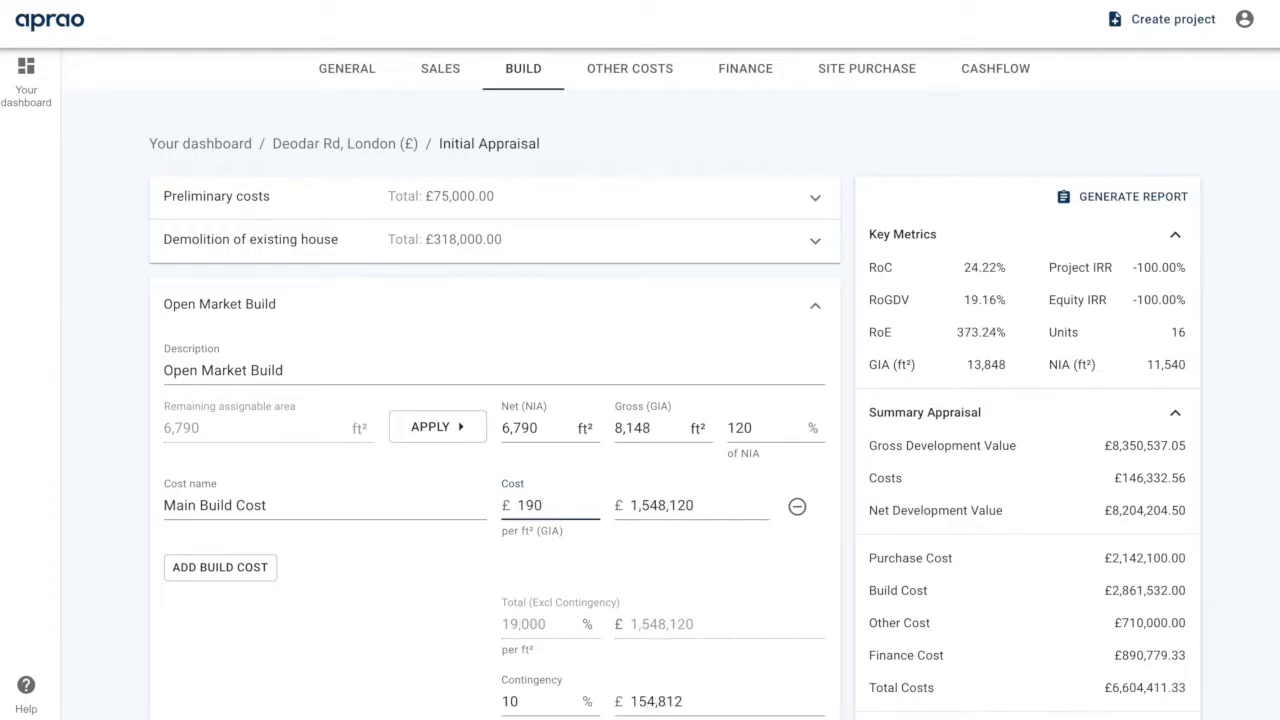
Set the Main Build Cost of the Open Market Build phase to £185 per ft²
key(BackSpace)
key(BackSpace)
text(85)
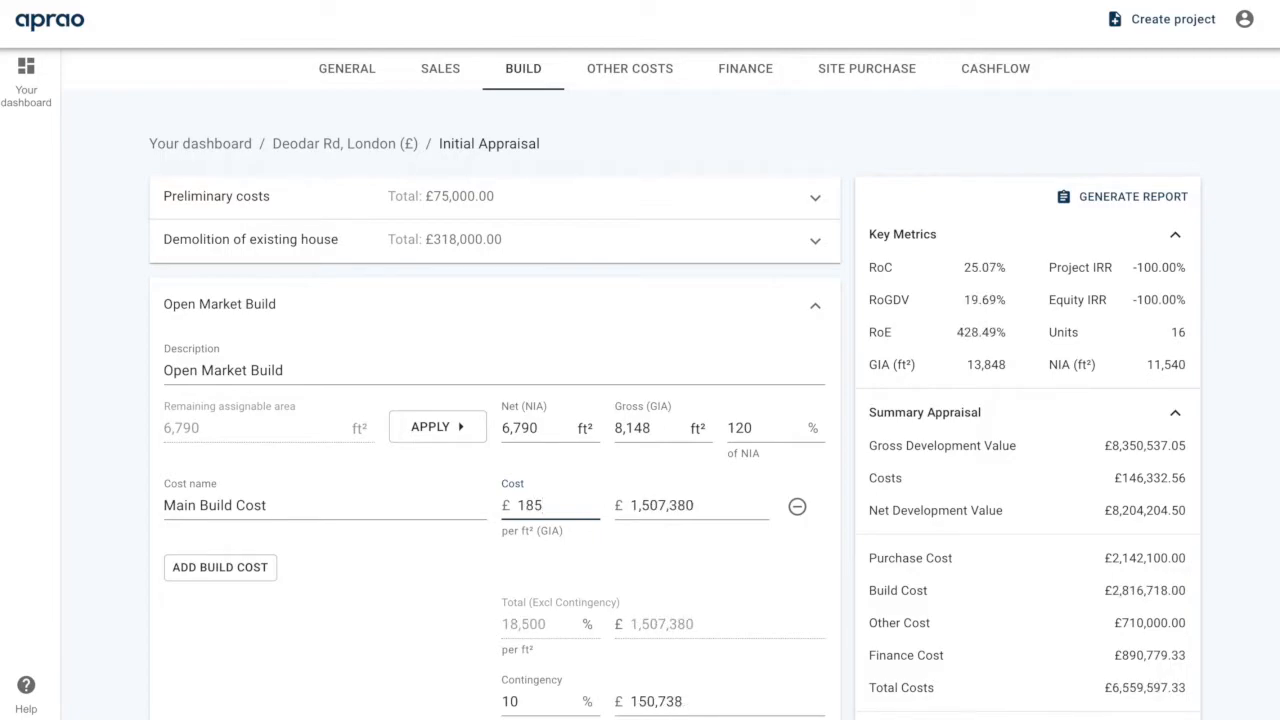
Set the Main Build Cost of Open Market Build to £180 per ft² and collapse the phase
key(BackSpace)
text(0)
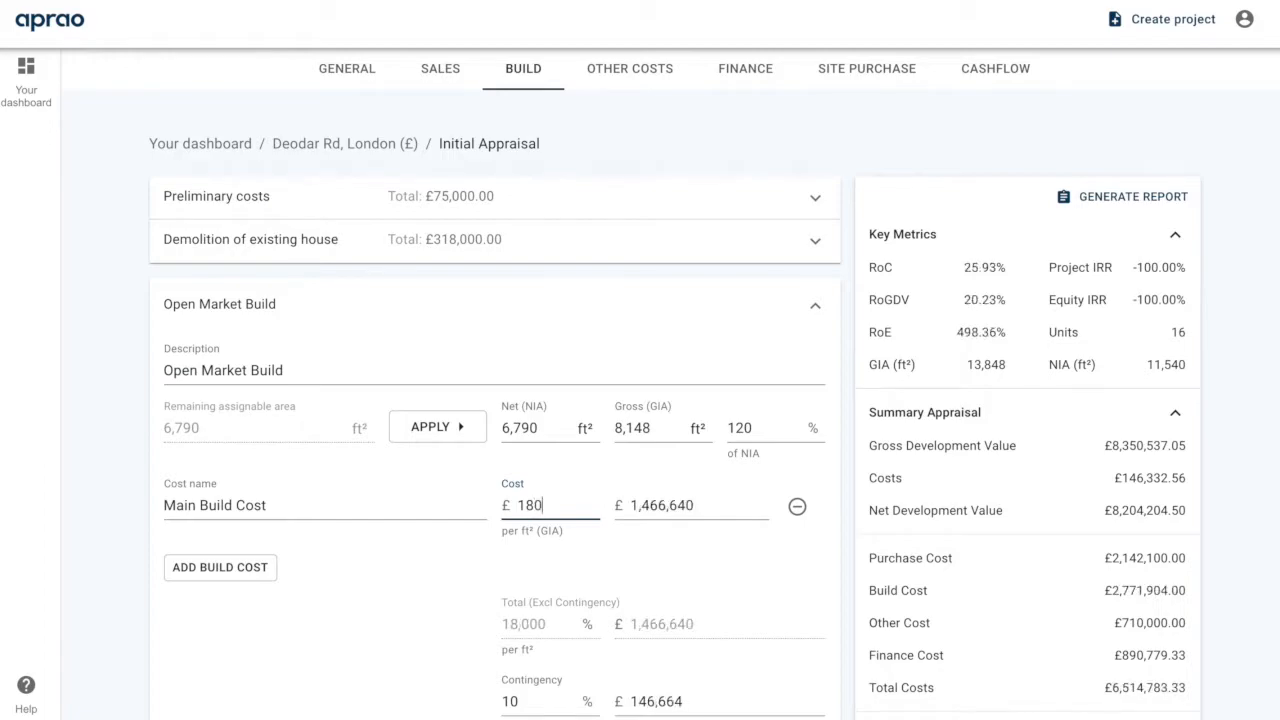
click(446, 292)
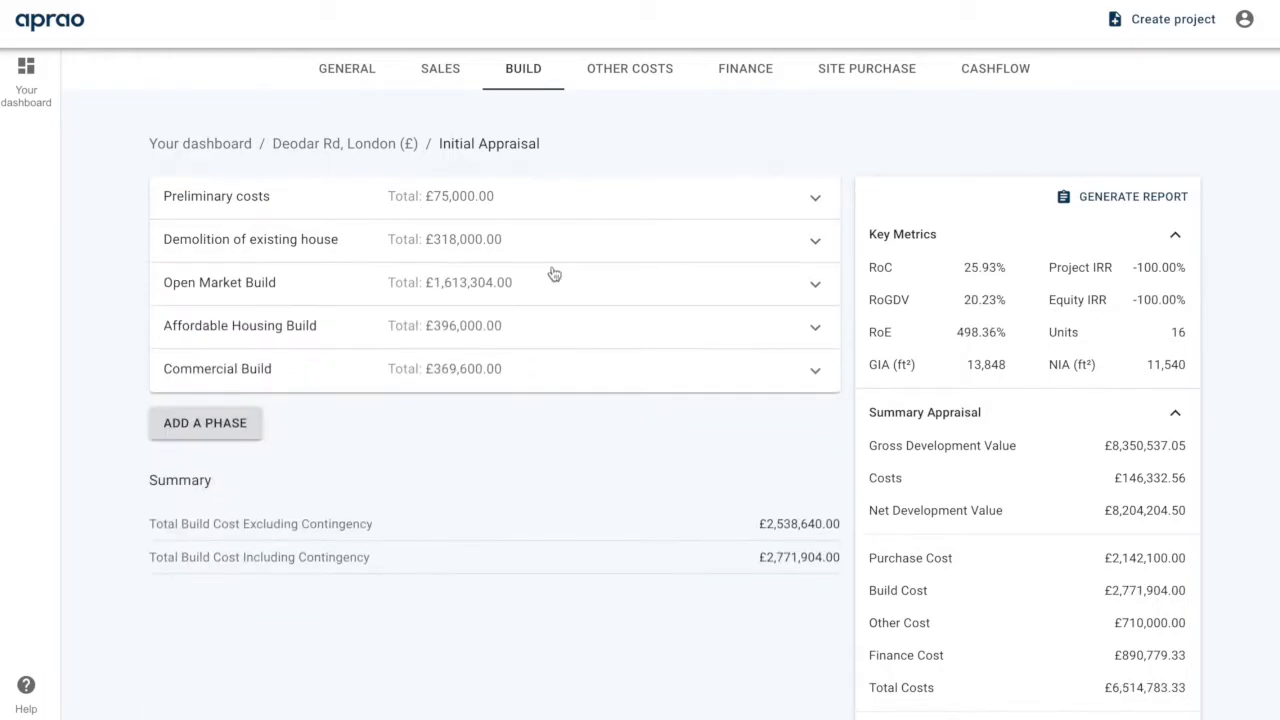
Show the cost groups in the appraisal's other costs section, with Marketing Costs collapsed
click(644, 74)
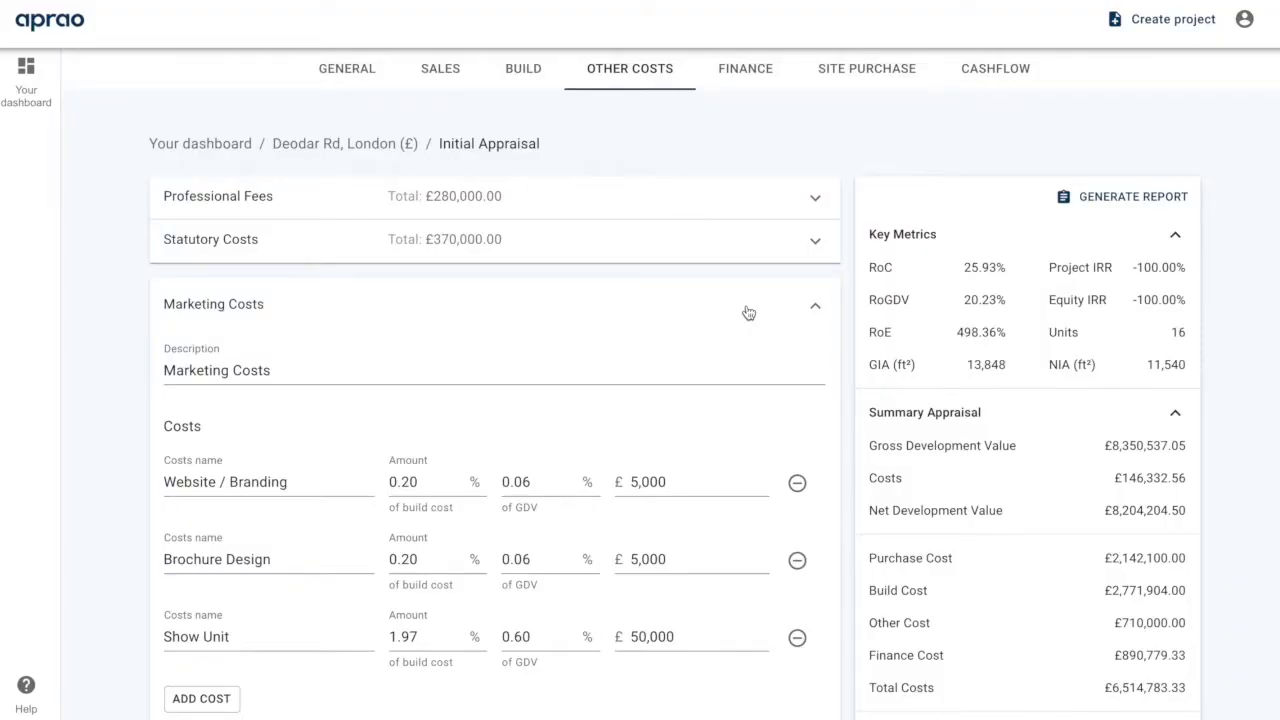
click(748, 313)
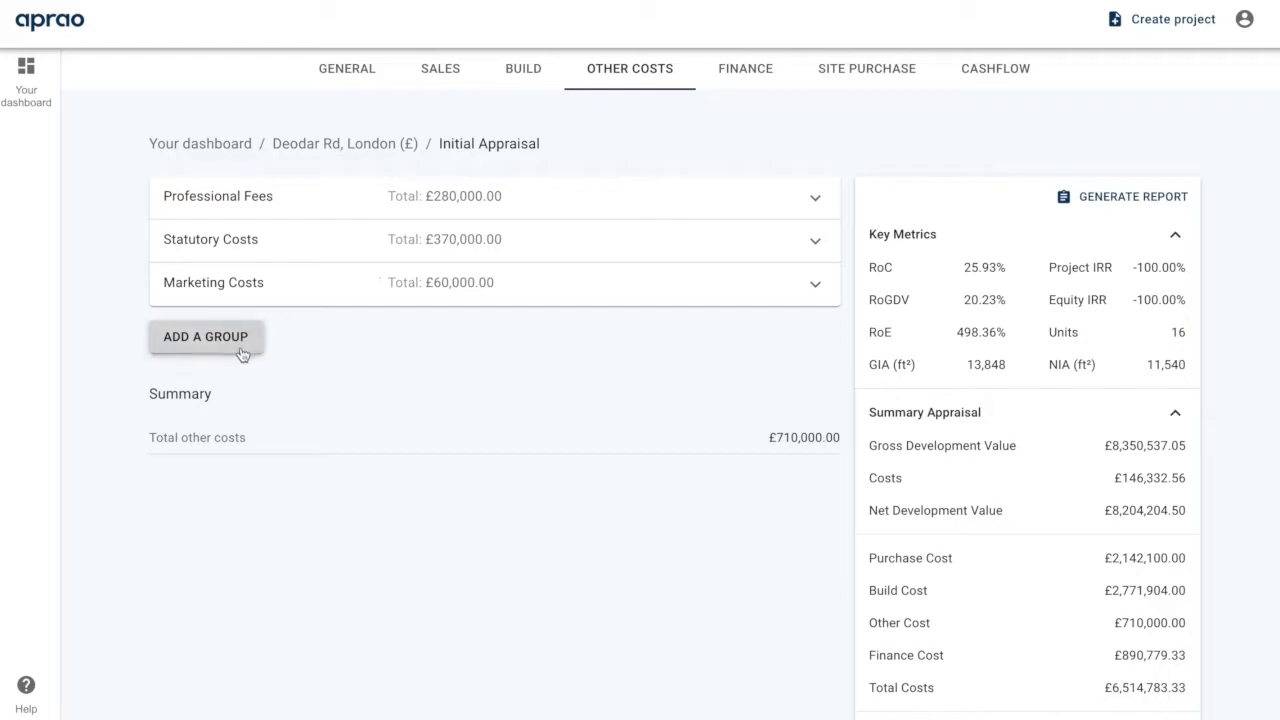
Expand the Professional Fees group to show all of its cost lines
click(327, 200)
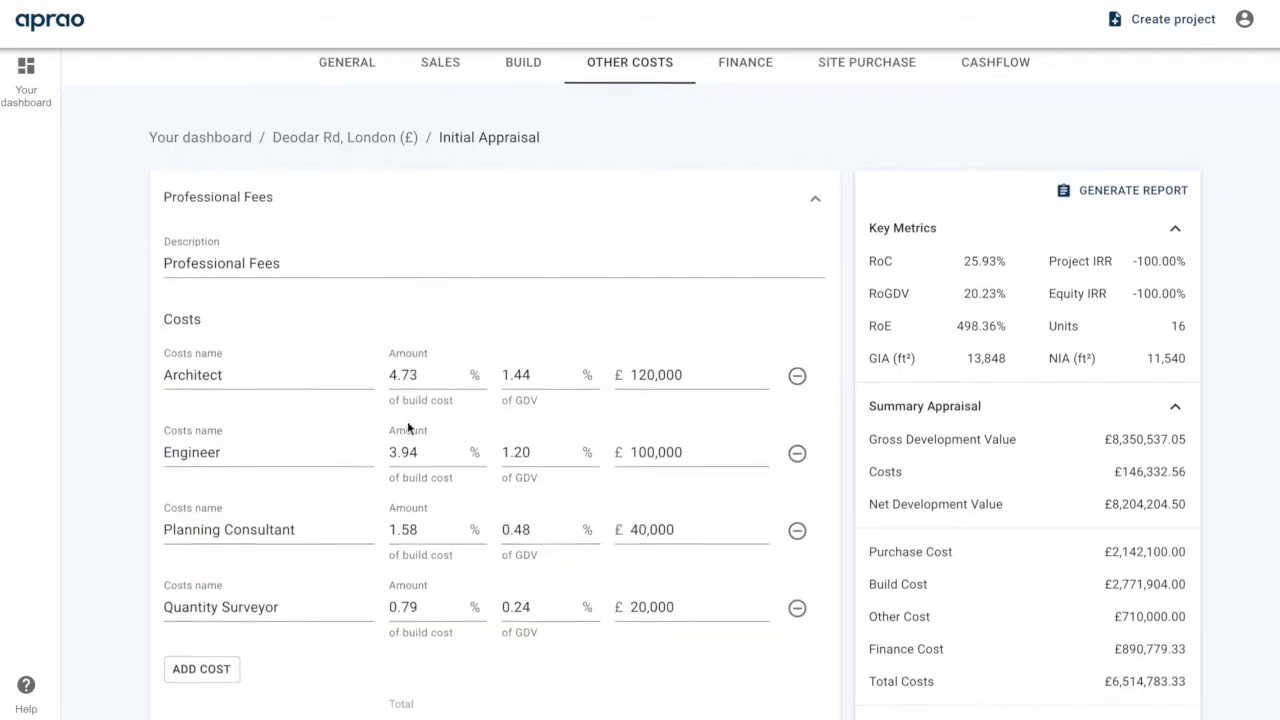
scroll(408, 428, down, 1)
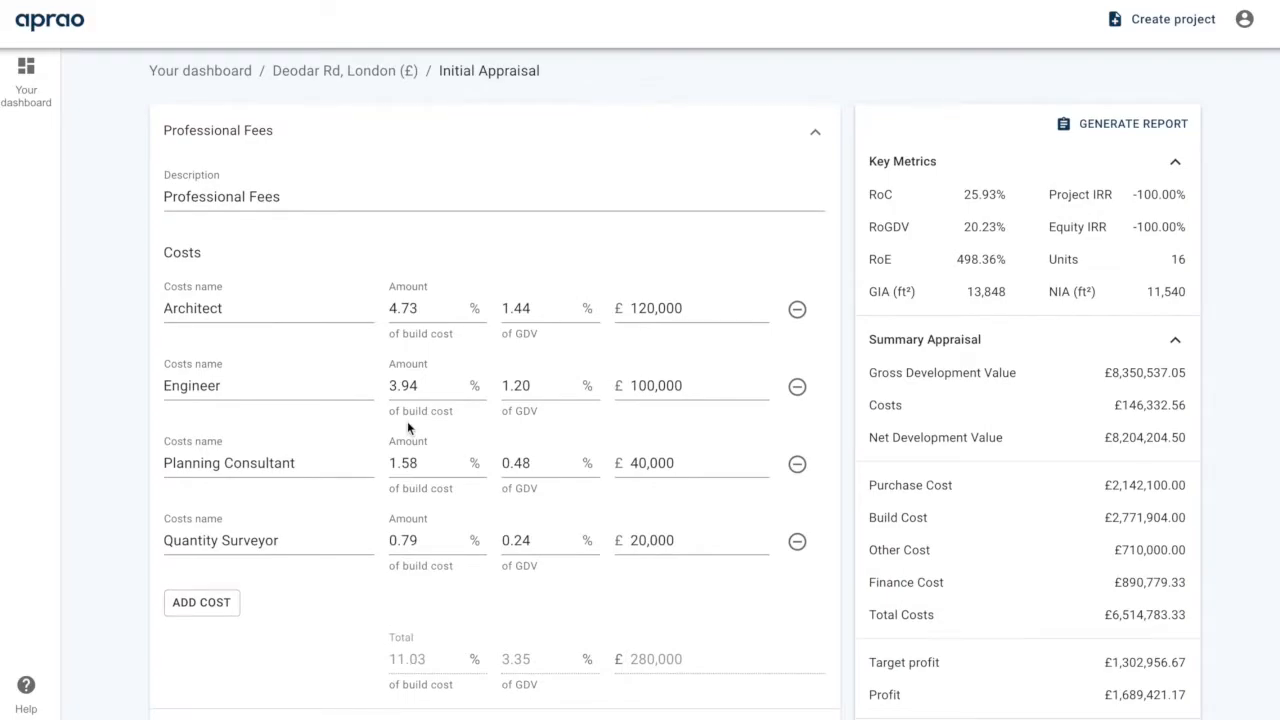
scroll(408, 428, down, 1)
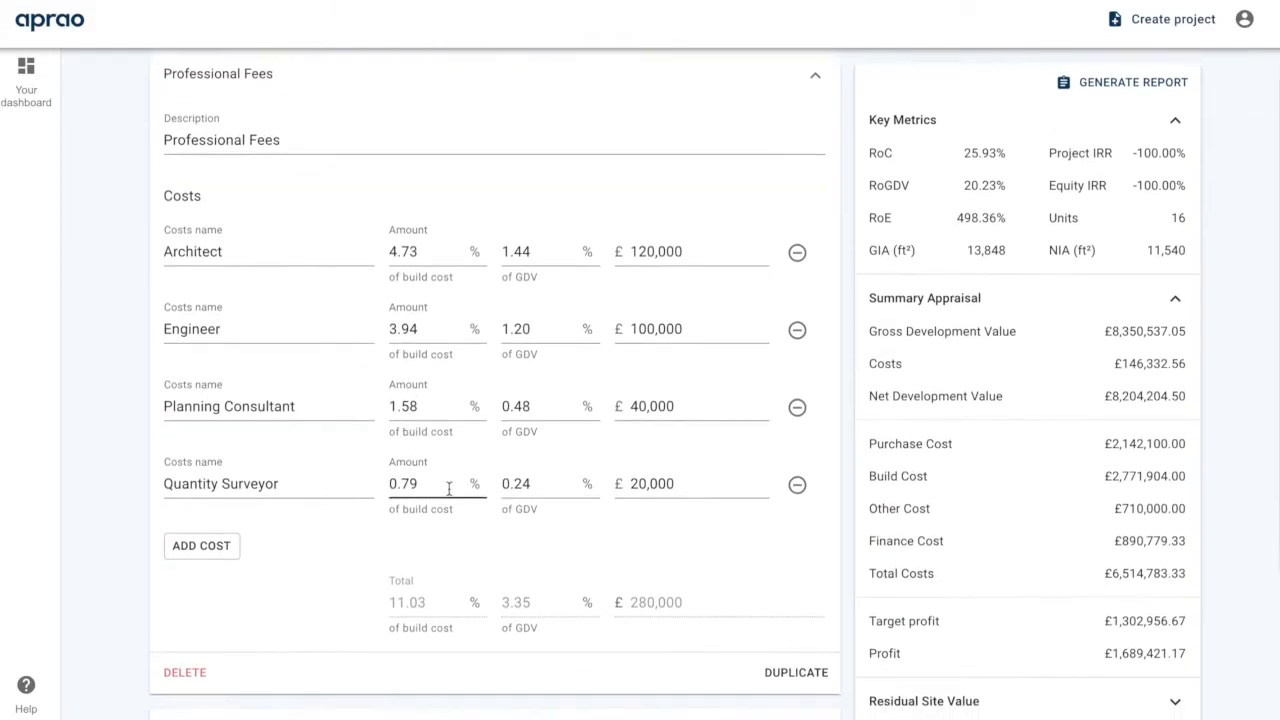
Try the Quantity Surveyor fee at 1% of build cost and at 0.5% of GDV
double_click(442, 486)
text(1)
click(545, 484)
double_click(545, 484)
text(0.5)
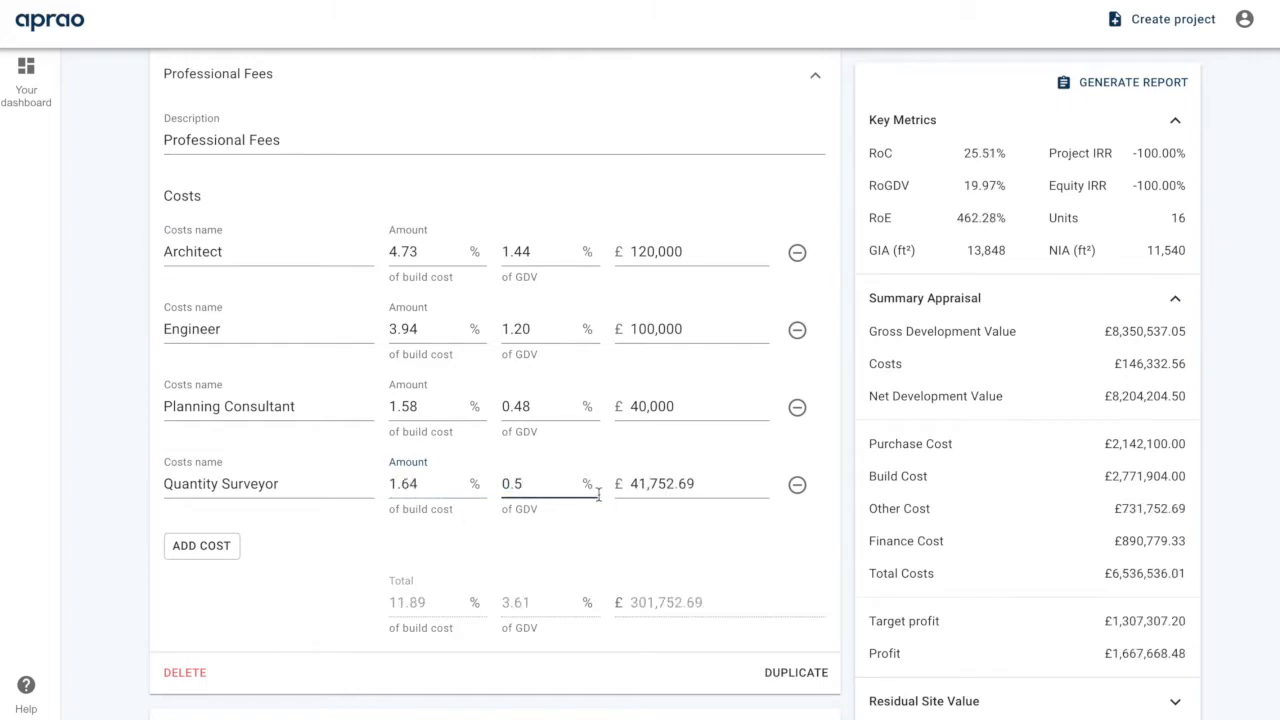
Set the Quantity Surveyor fee to £40,000 and collapse the Professional Fees group
click(675, 483)
double_click(671, 483)
text(400000)
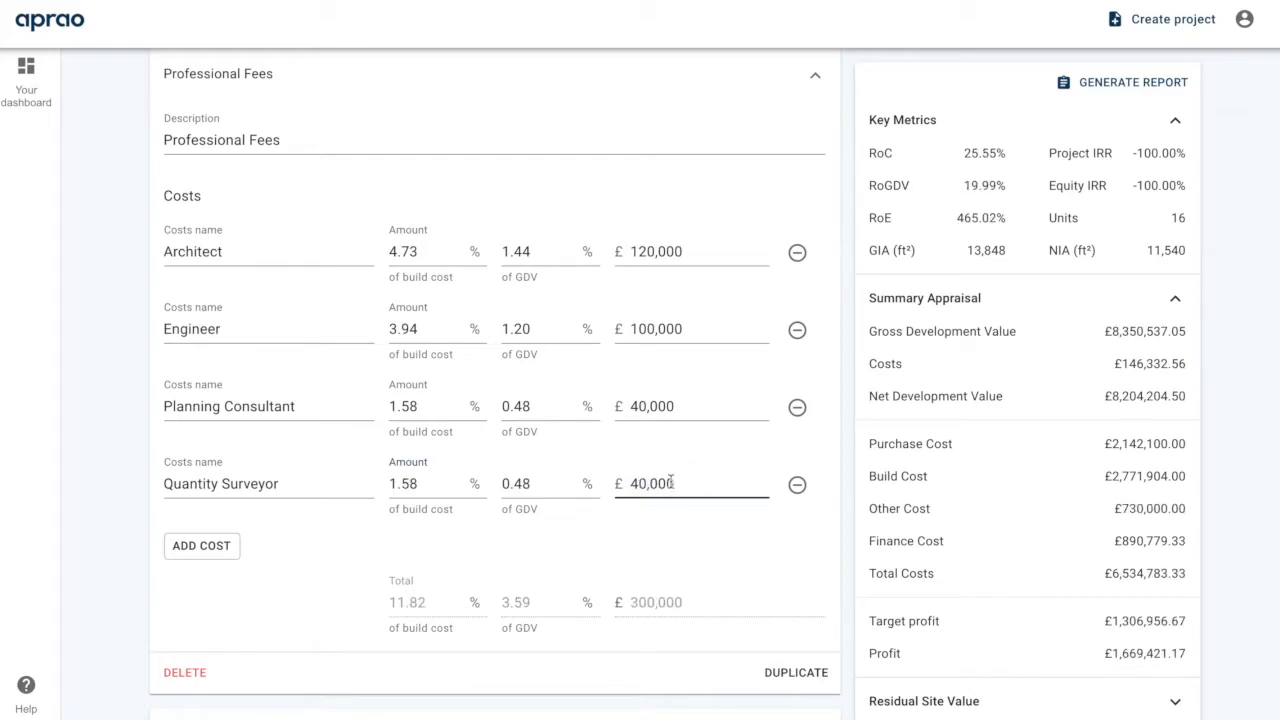
click(686, 546)
scroll(686, 546, down, 2)
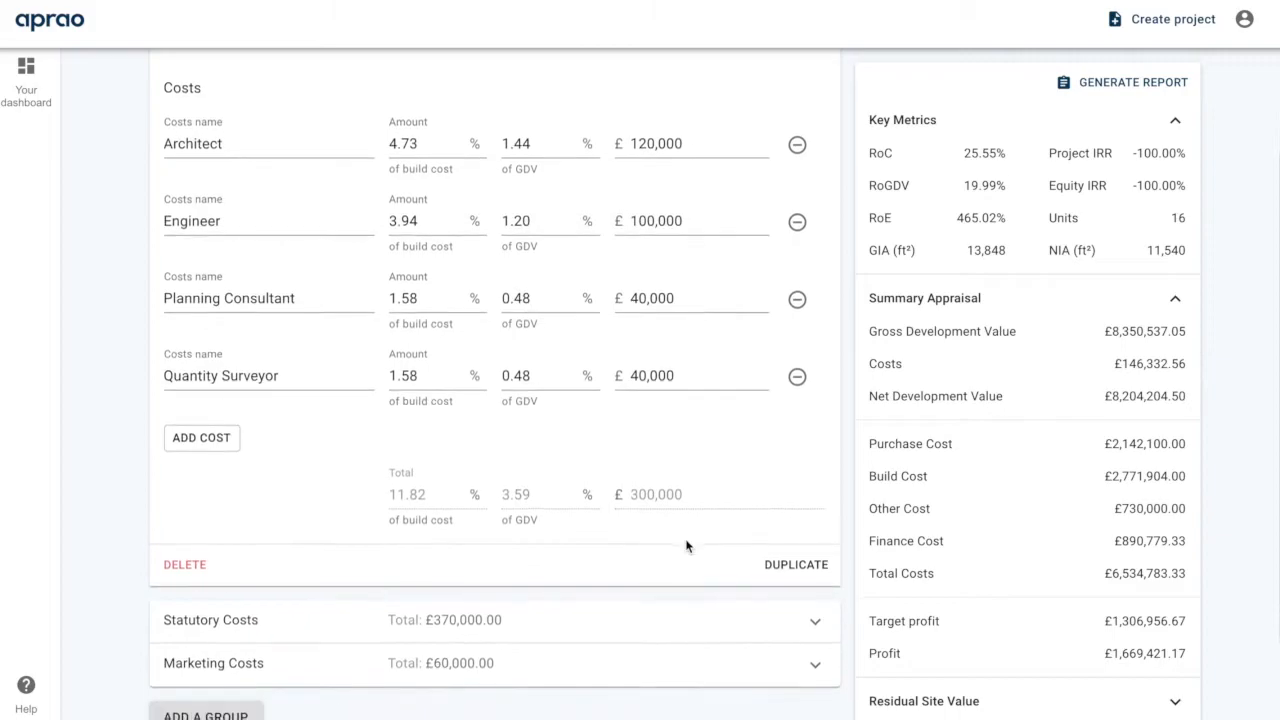
click(791, 566)
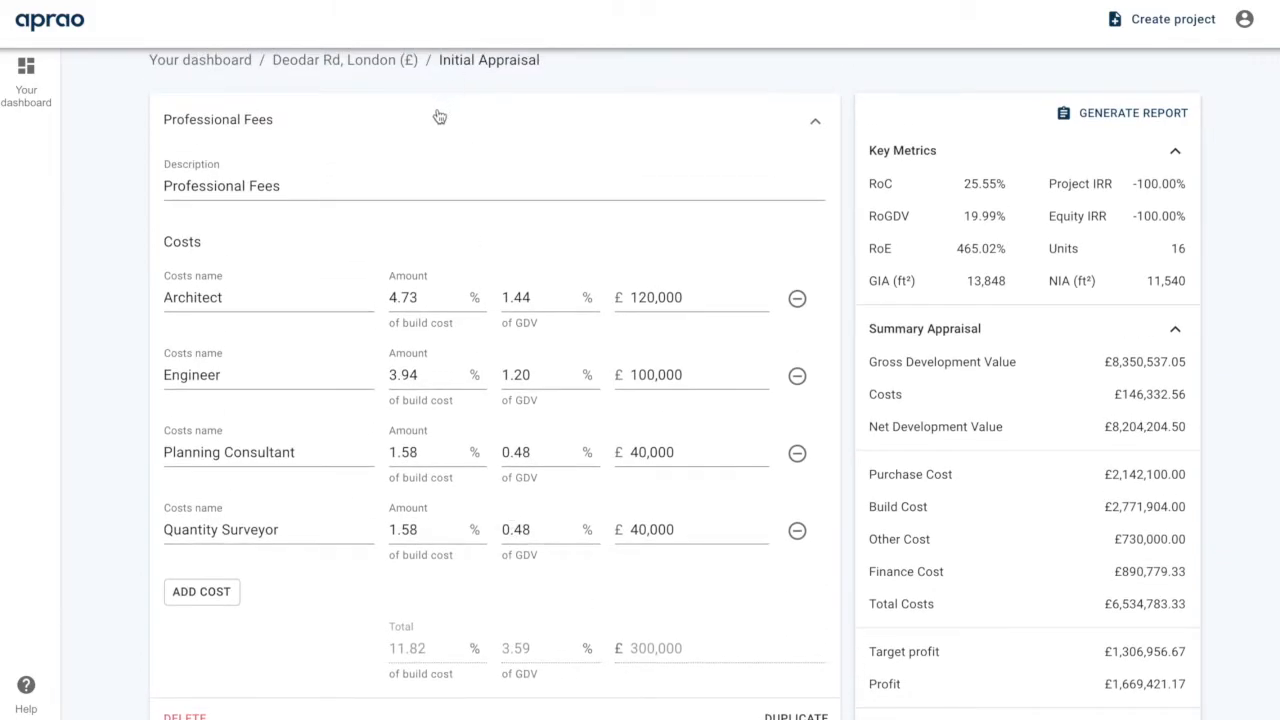
click(439, 117)
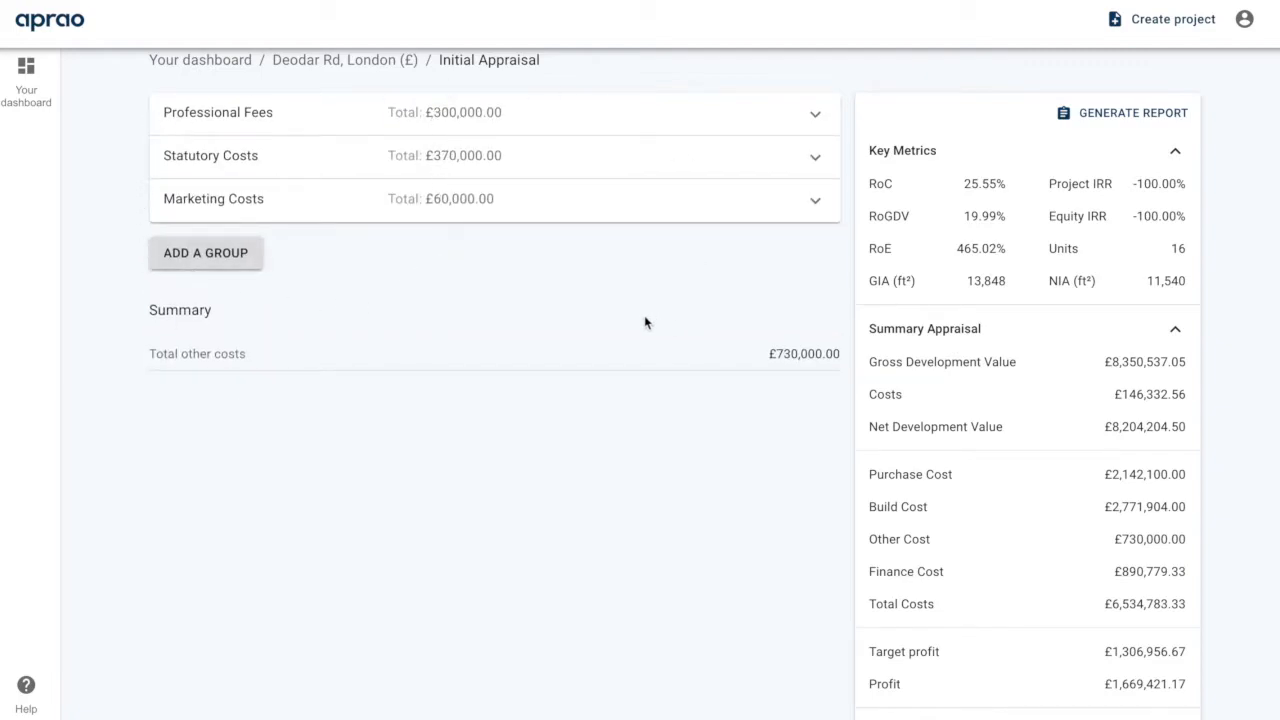
Go to the appraisal's site purchase section and view the existing house and ransom strip purchase details in turn
scroll(645, 322, up, 1)
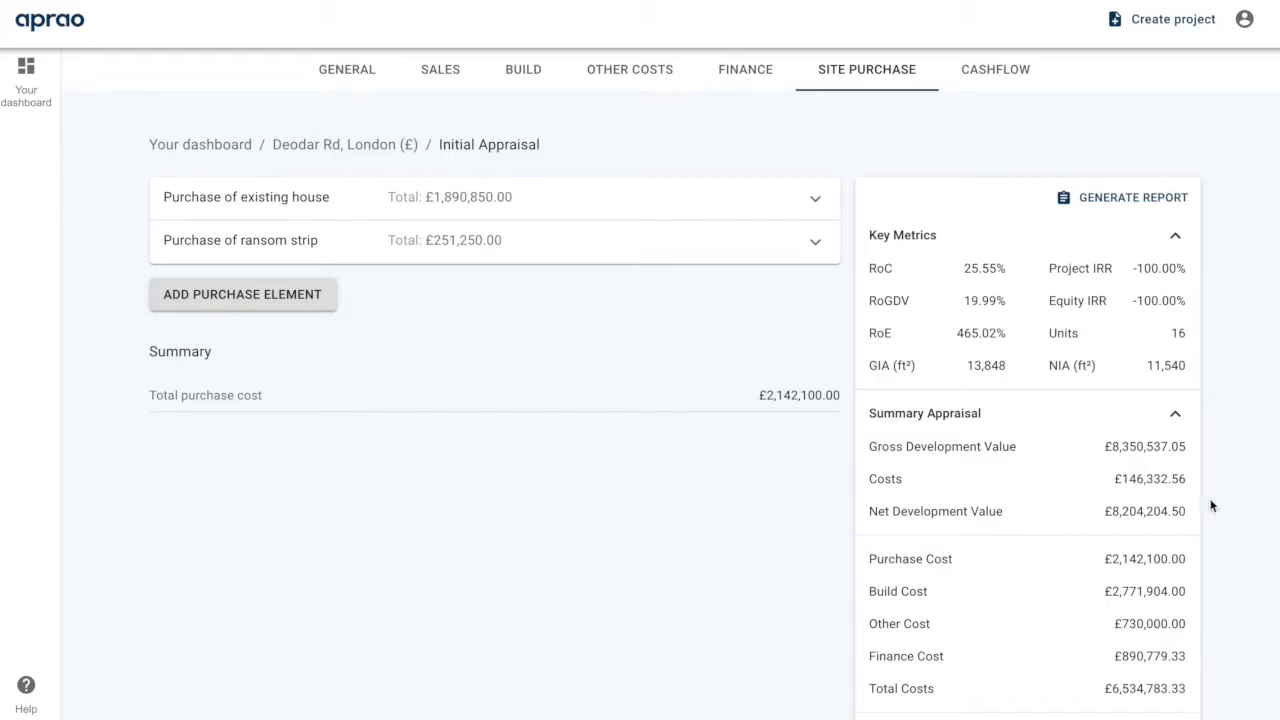
click(361, 205)
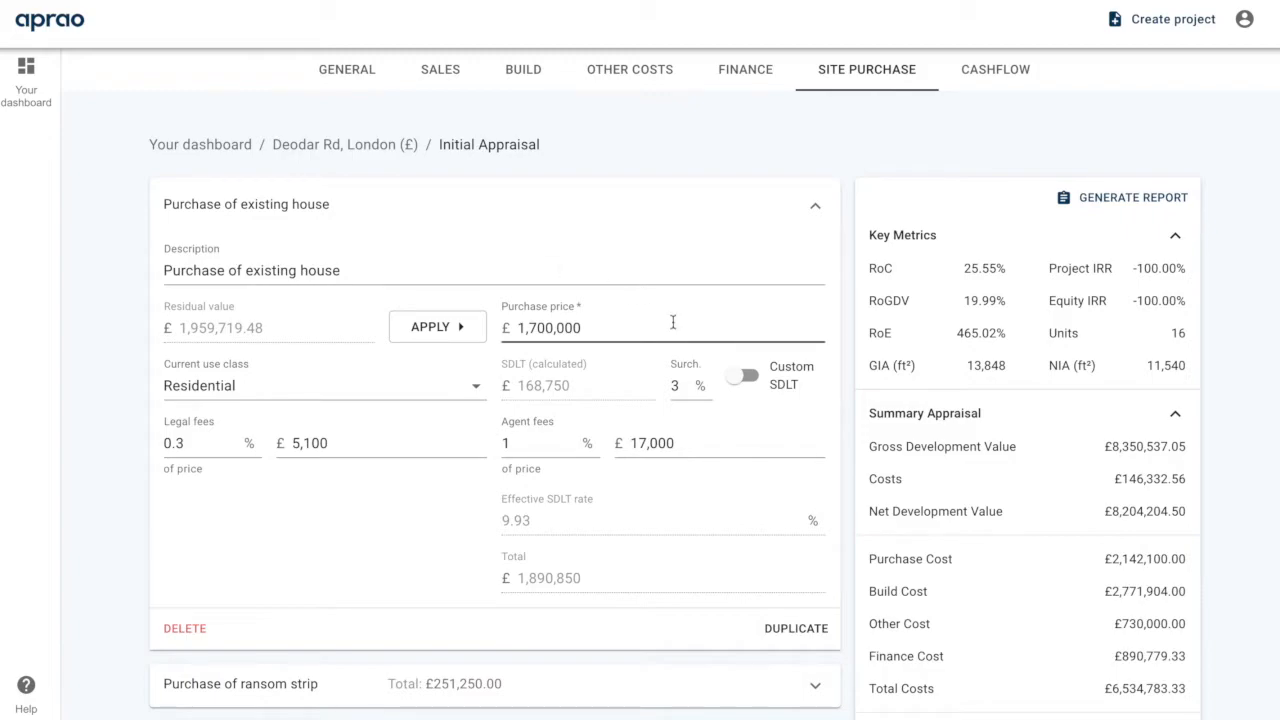
click(635, 333)
click(561, 211)
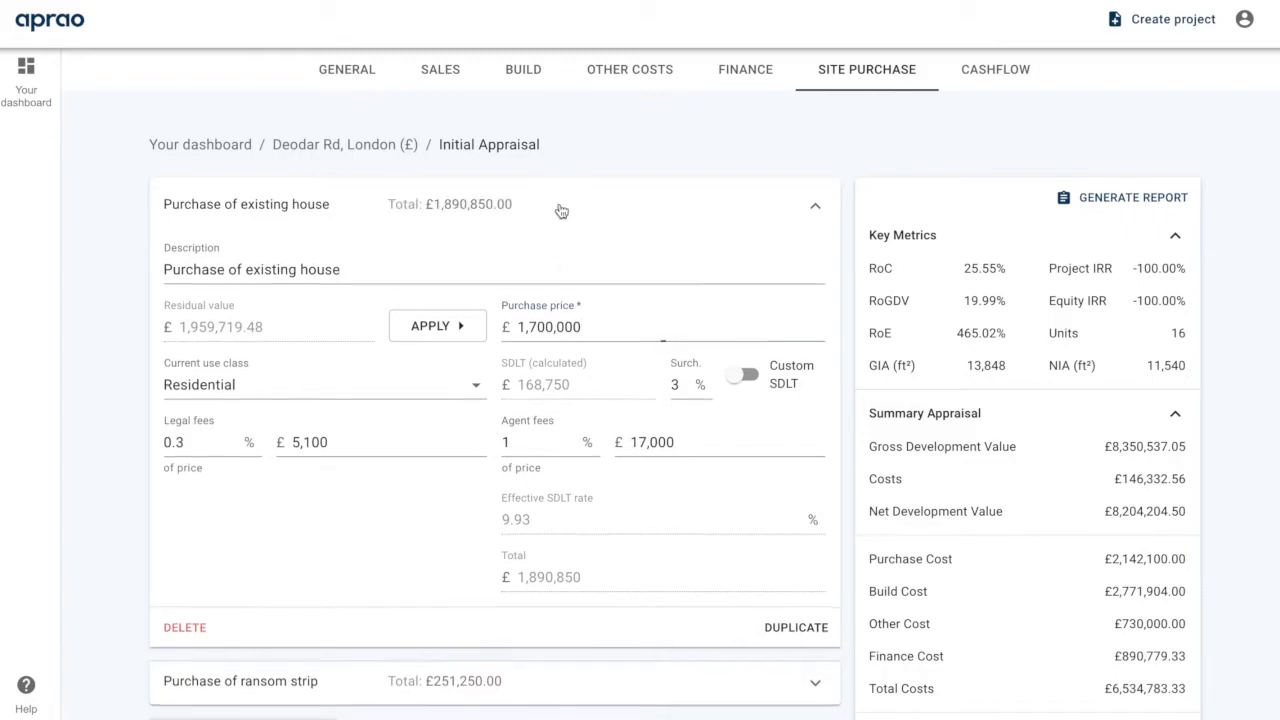
click(577, 257)
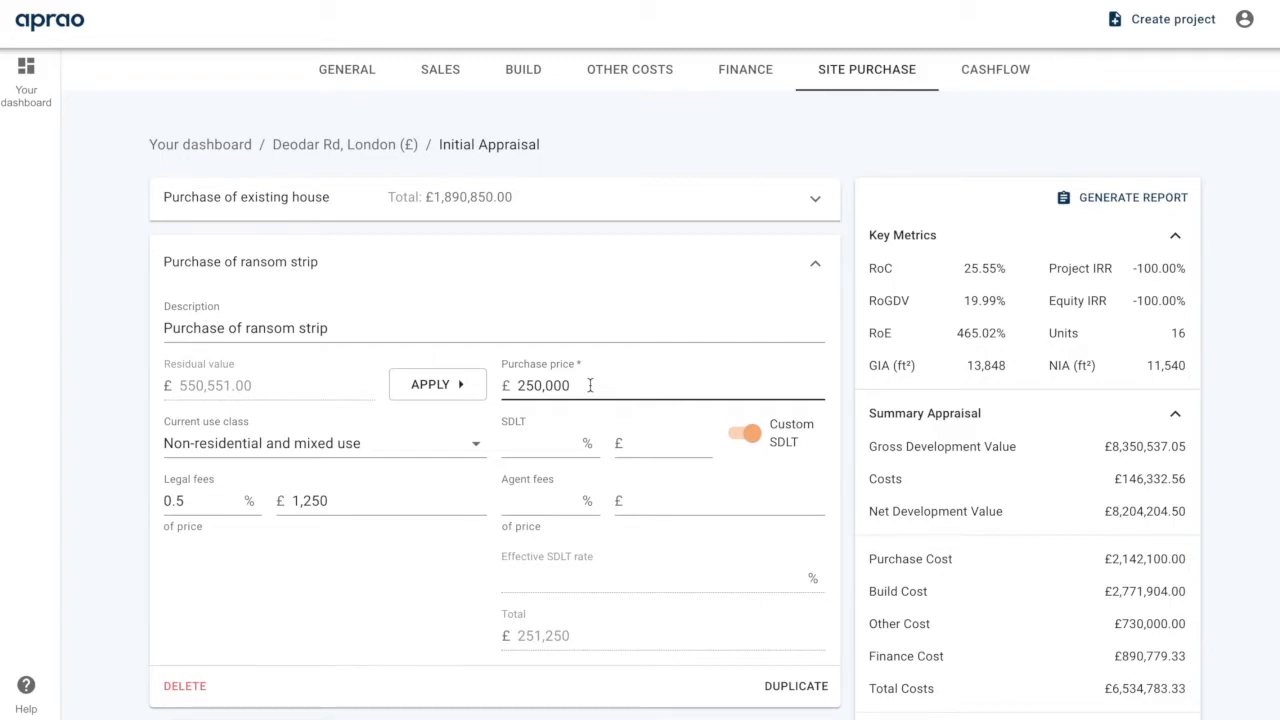
click(535, 265)
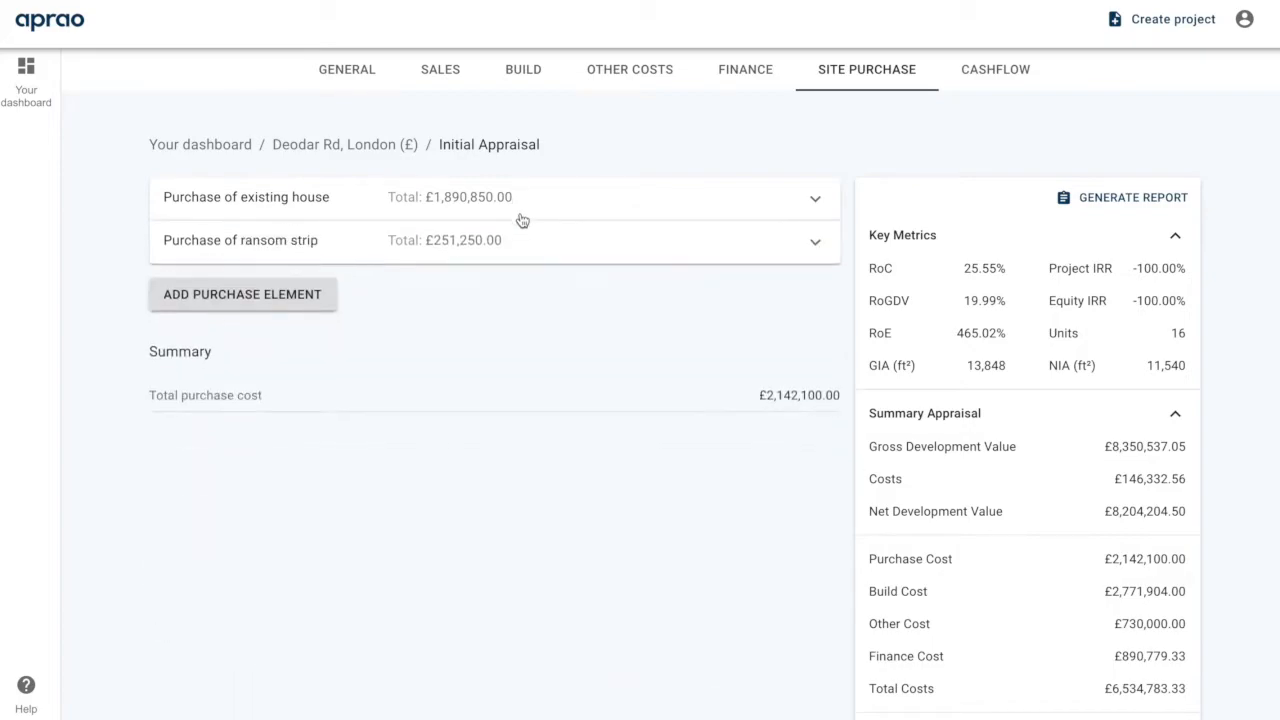
Reopen the existing house purchase and view its current use class options, keeping Residential
click(520, 213)
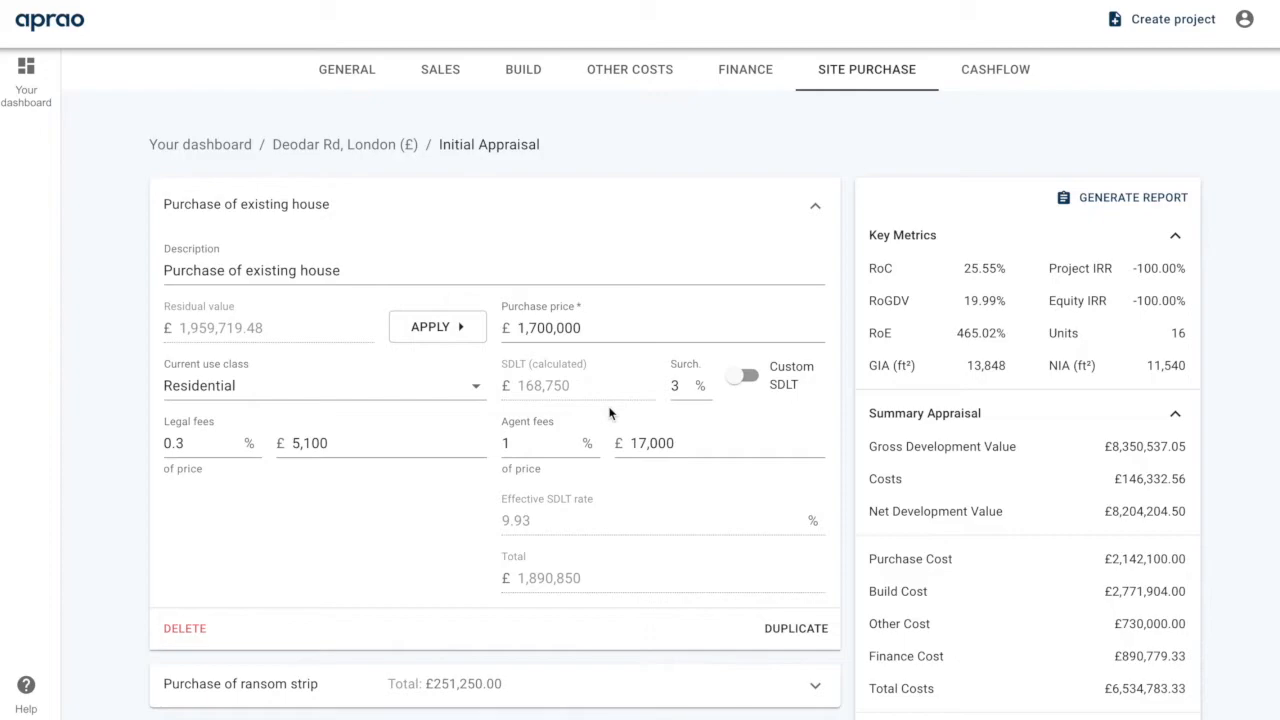
click(258, 392)
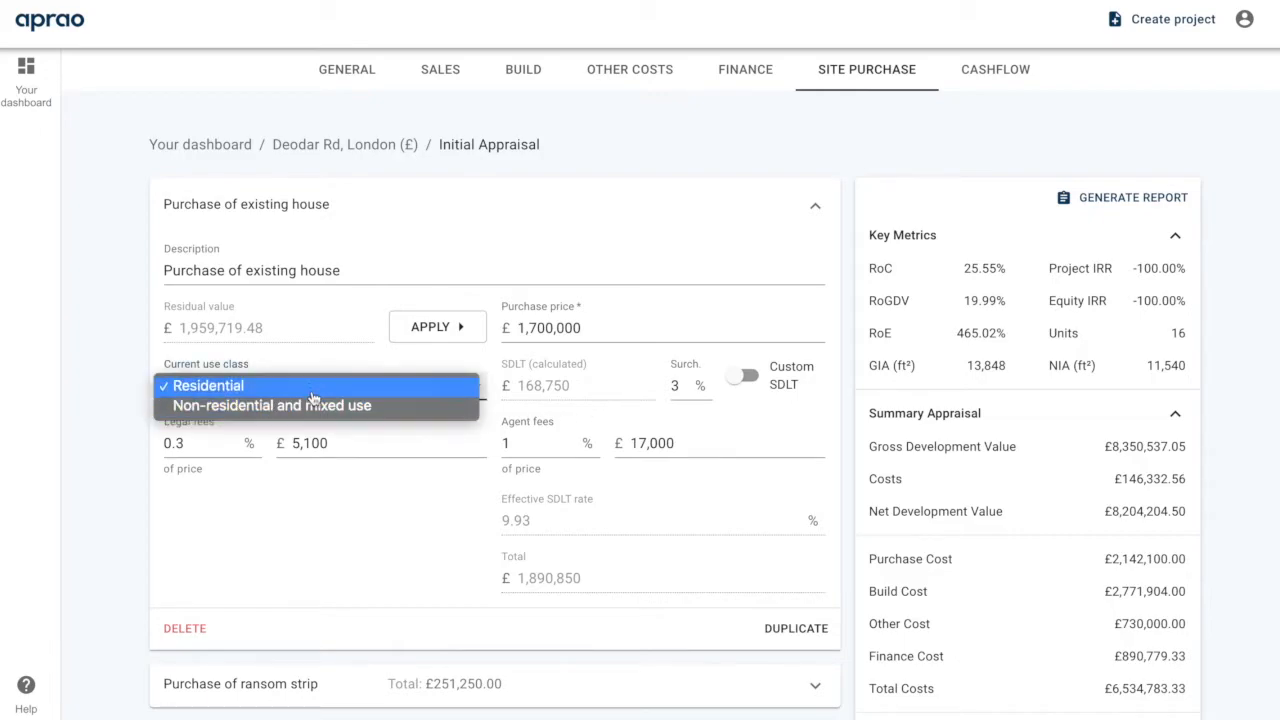
click(308, 373)
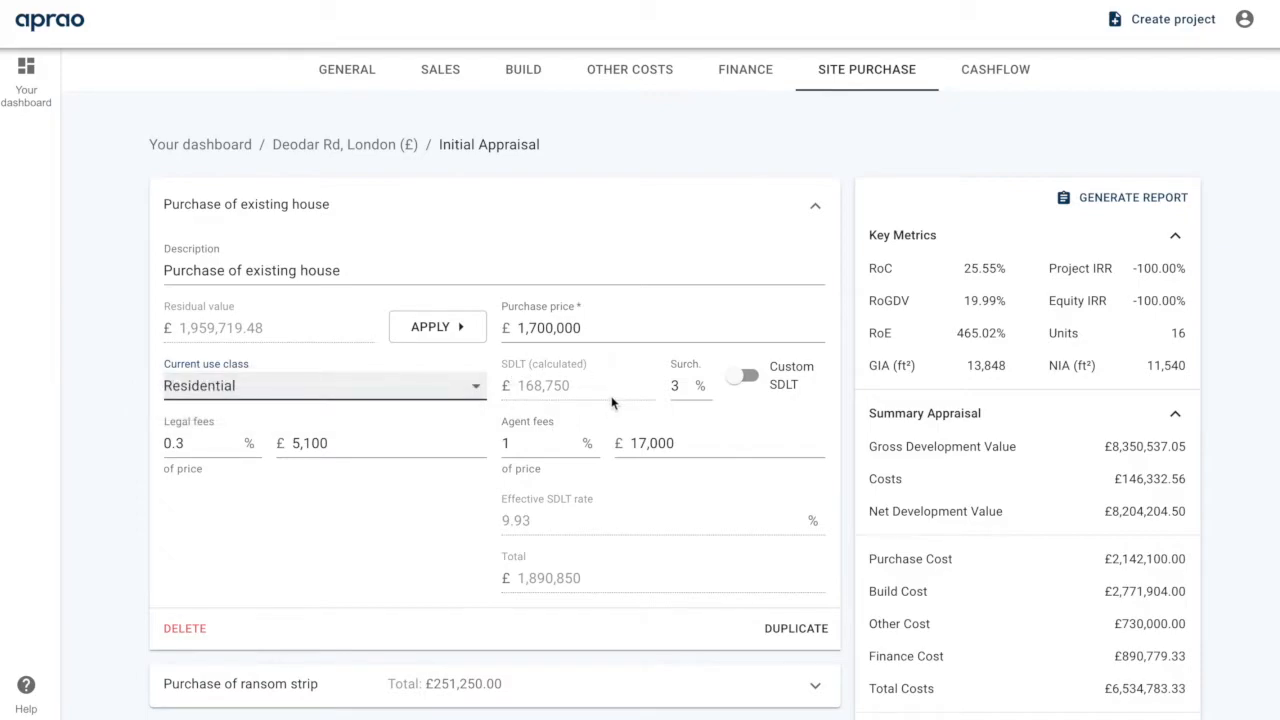
Try a custom SDLT of 5% on the existing house purchase and return to the calculated SDLT
click(744, 377)
click(535, 388)
text(5)
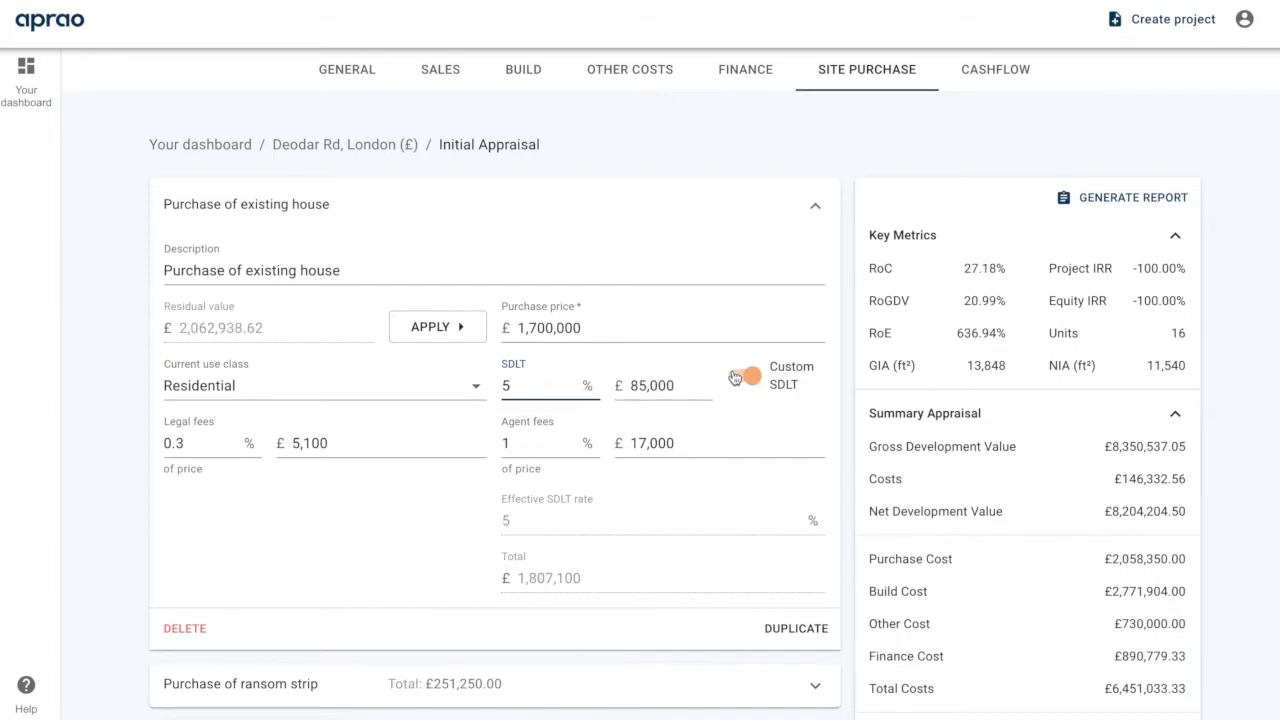
click(699, 385)
double_click(690, 385)
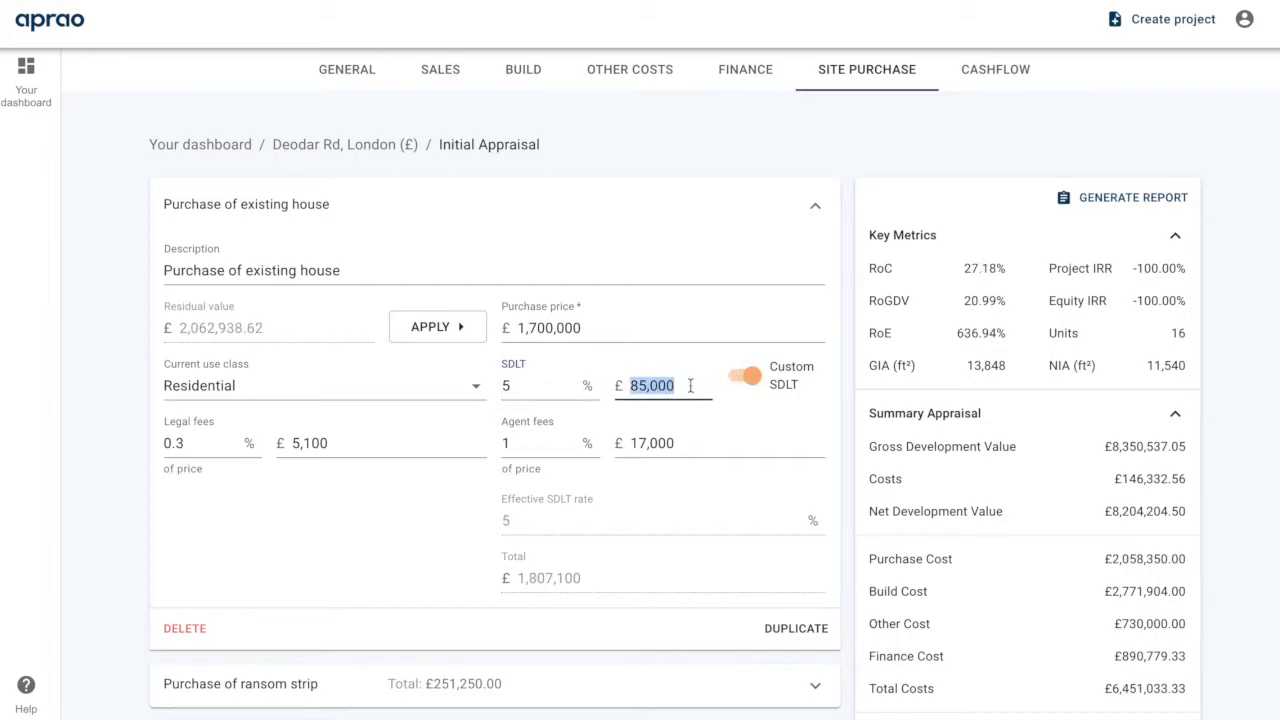
click(740, 378)
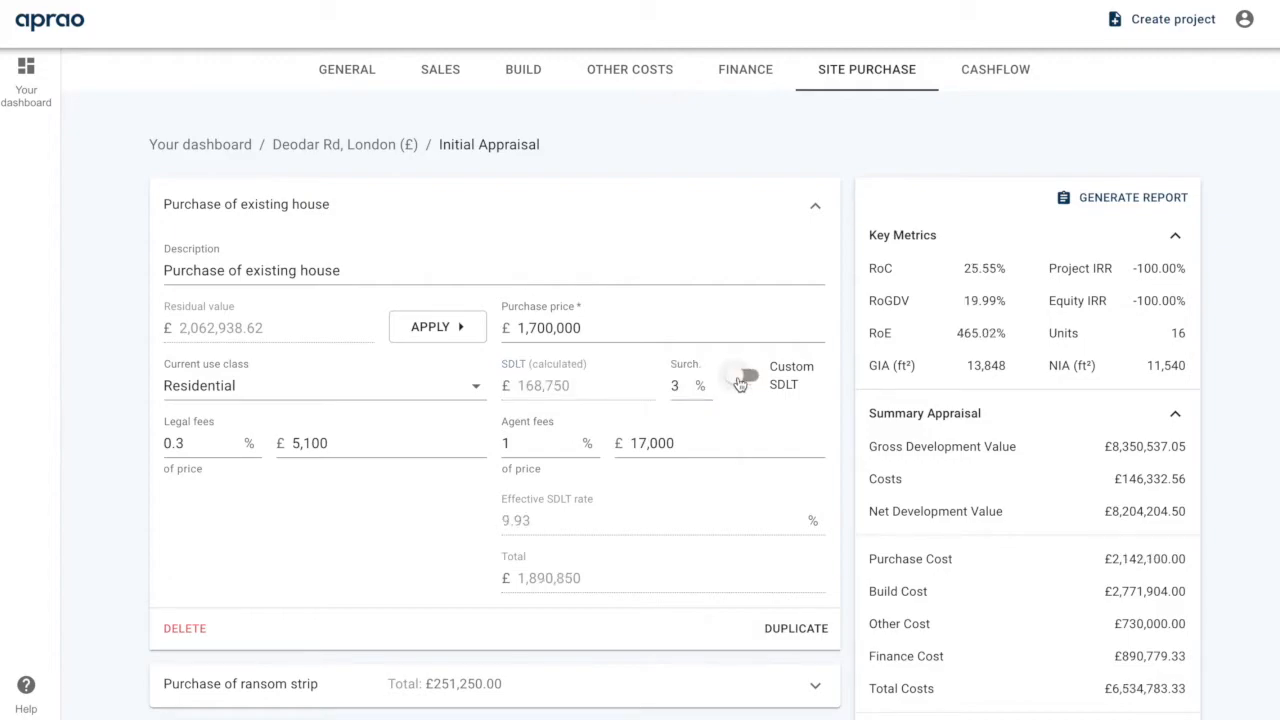
Examine the agent fees and the remaining figures of the existing house purchase
click(543, 442)
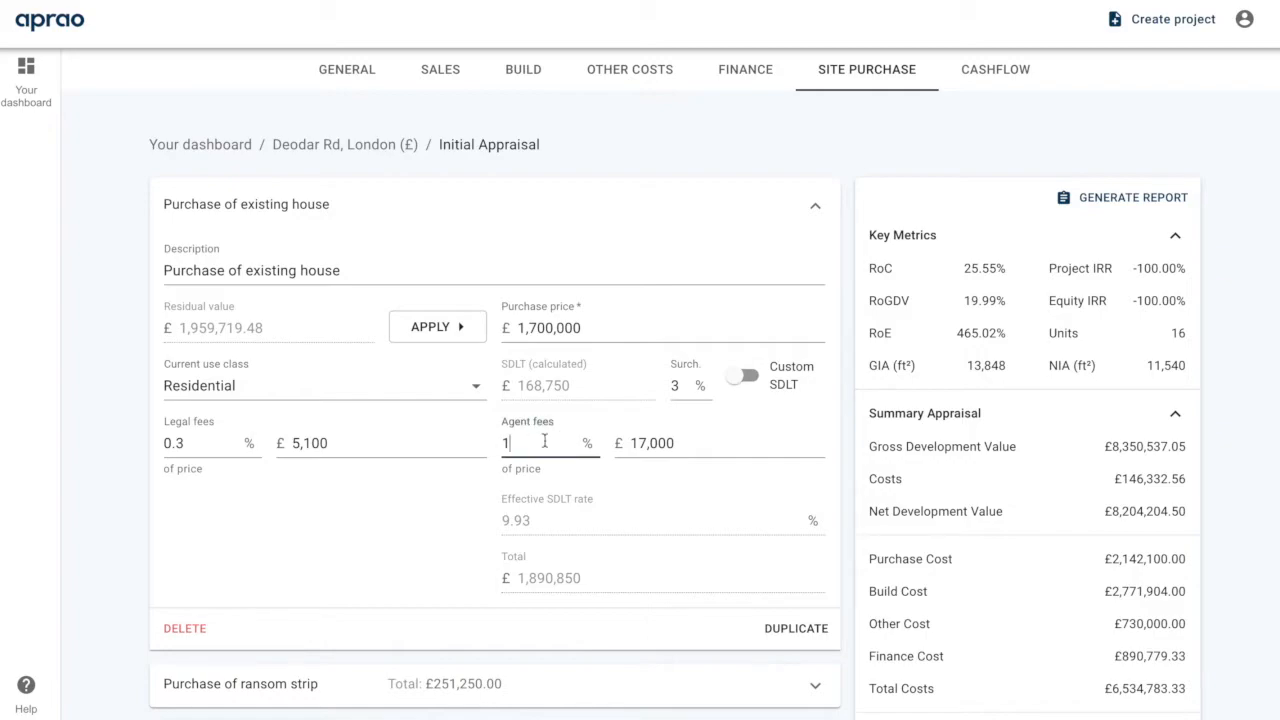
click(444, 524)
scroll(349, 614, down, 2)
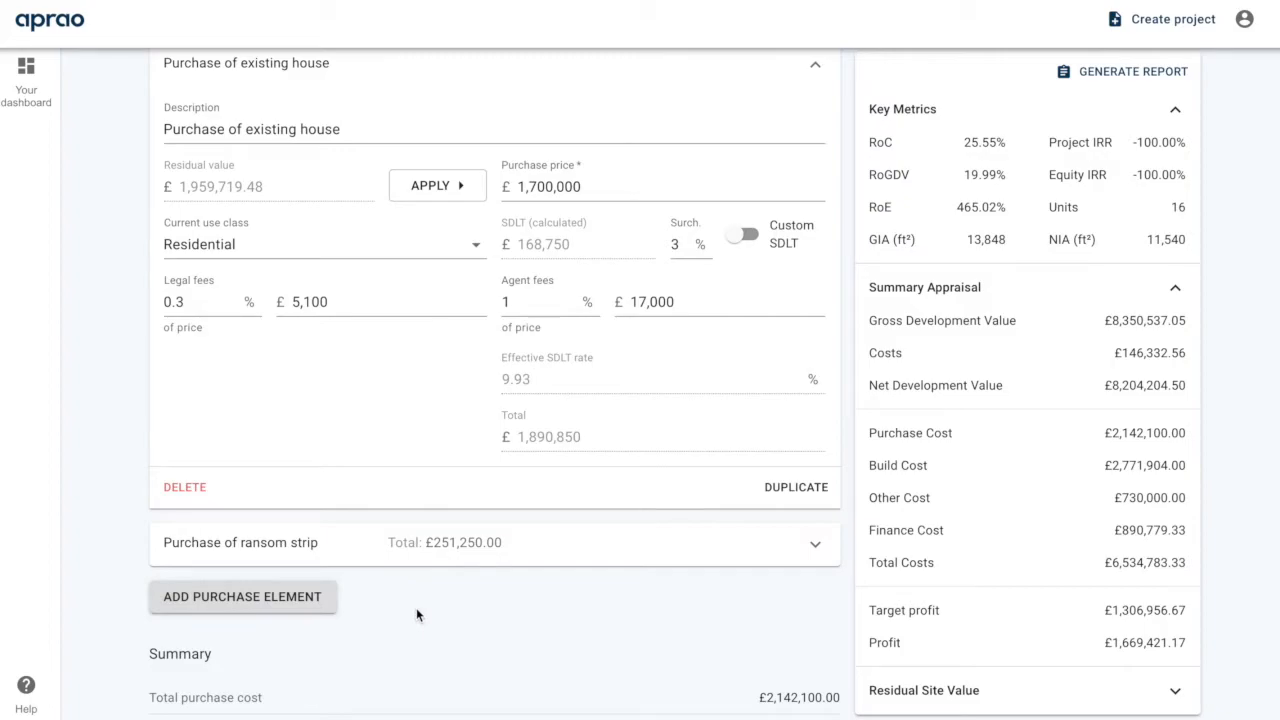
scroll(417, 615, up, 2)
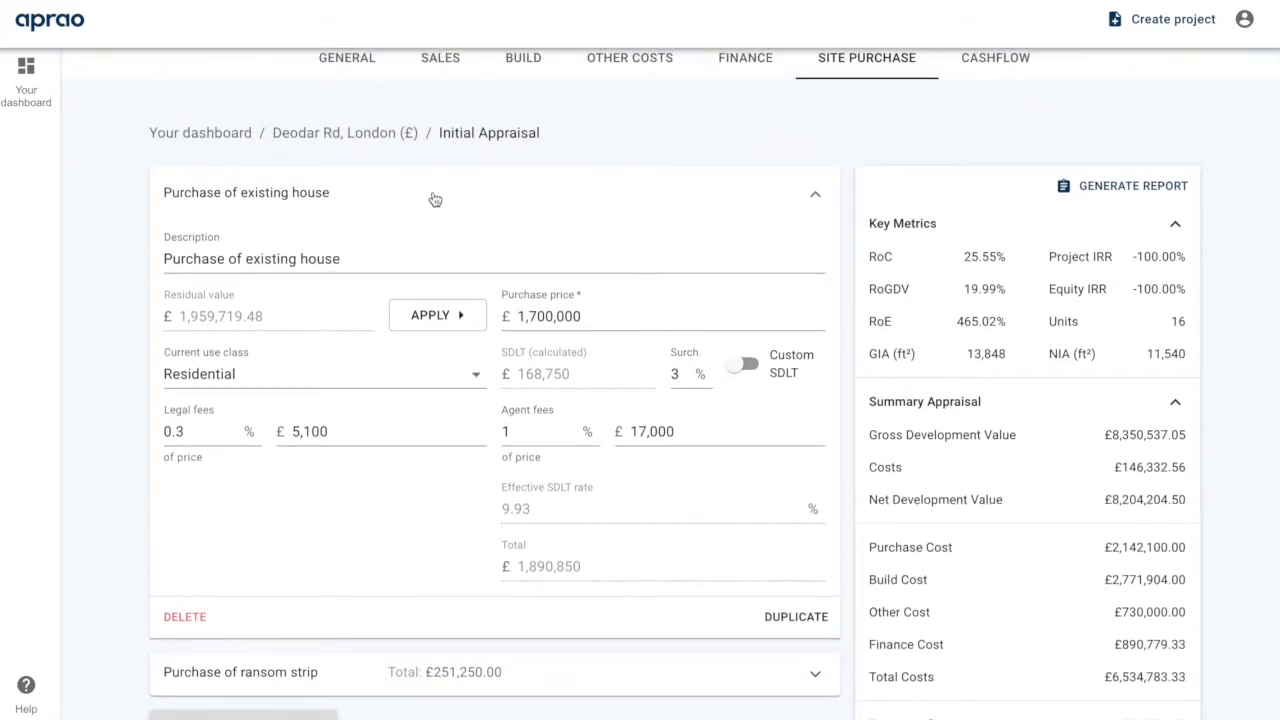
scroll(435, 199, up, 1)
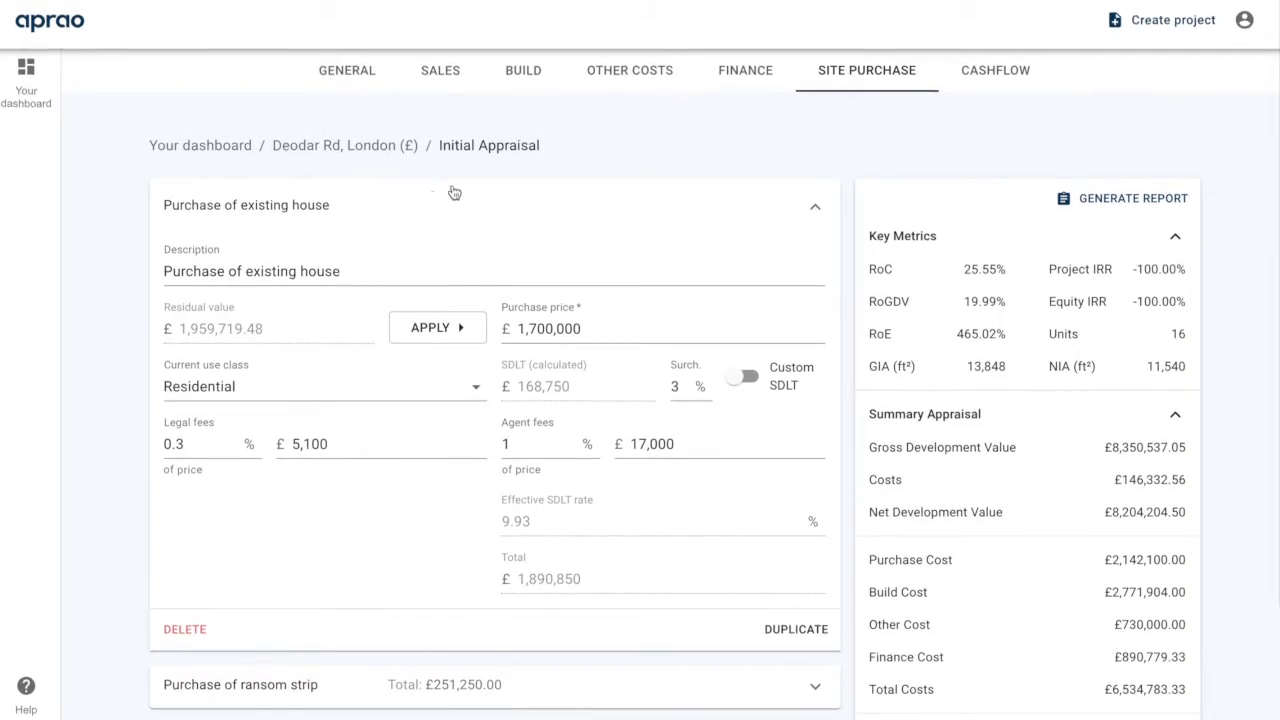
In the appraisal's finance section, collapse Mezzanine Finance and expand Senior Debt Finance
click(753, 77)
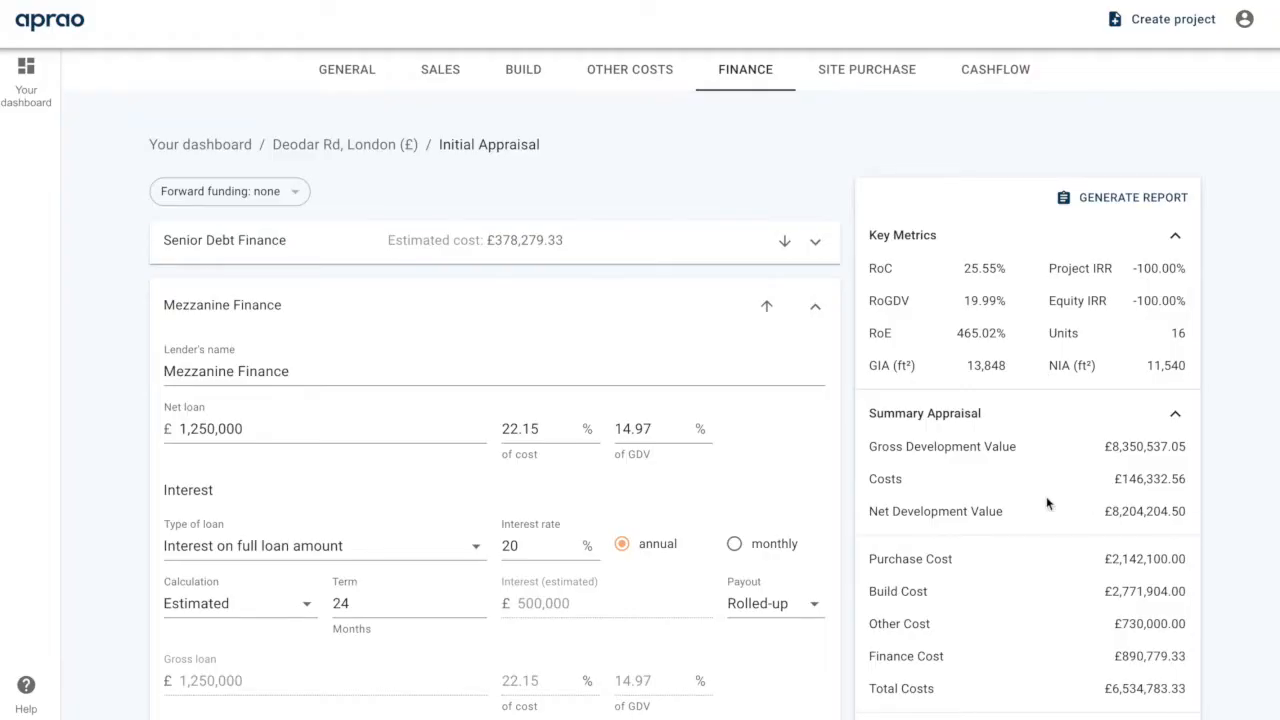
click(515, 304)
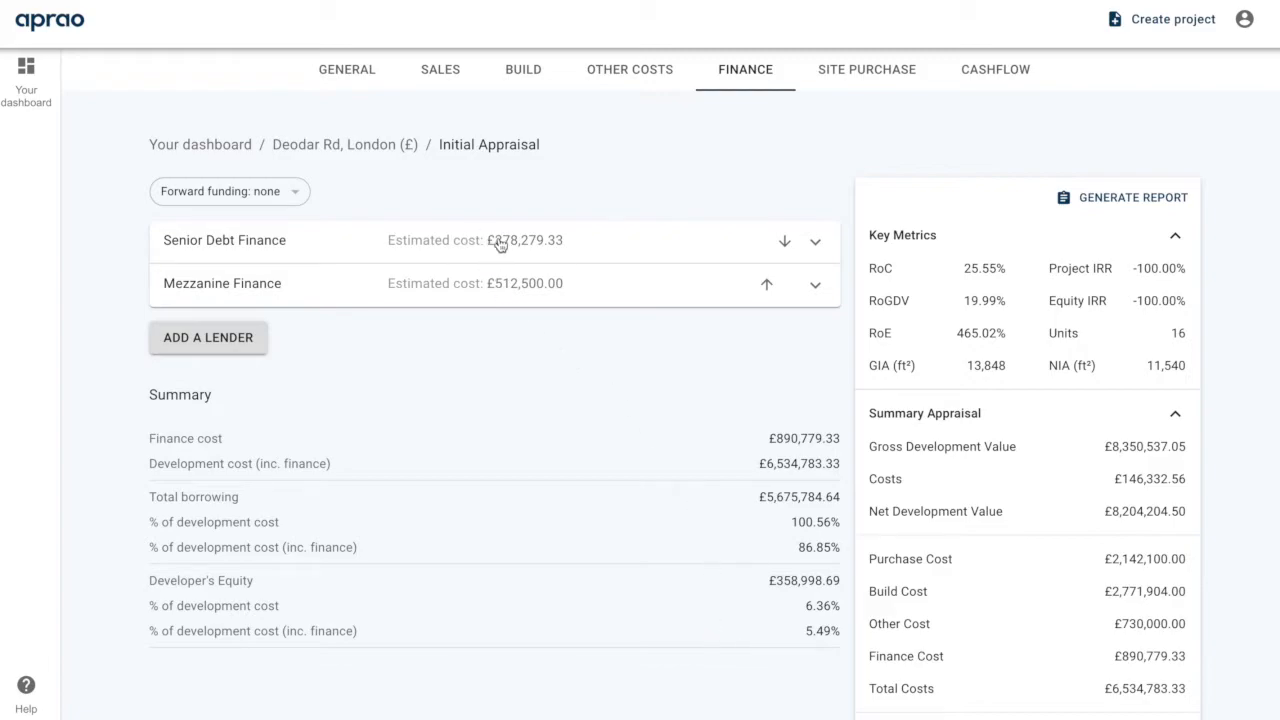
click(531, 248)
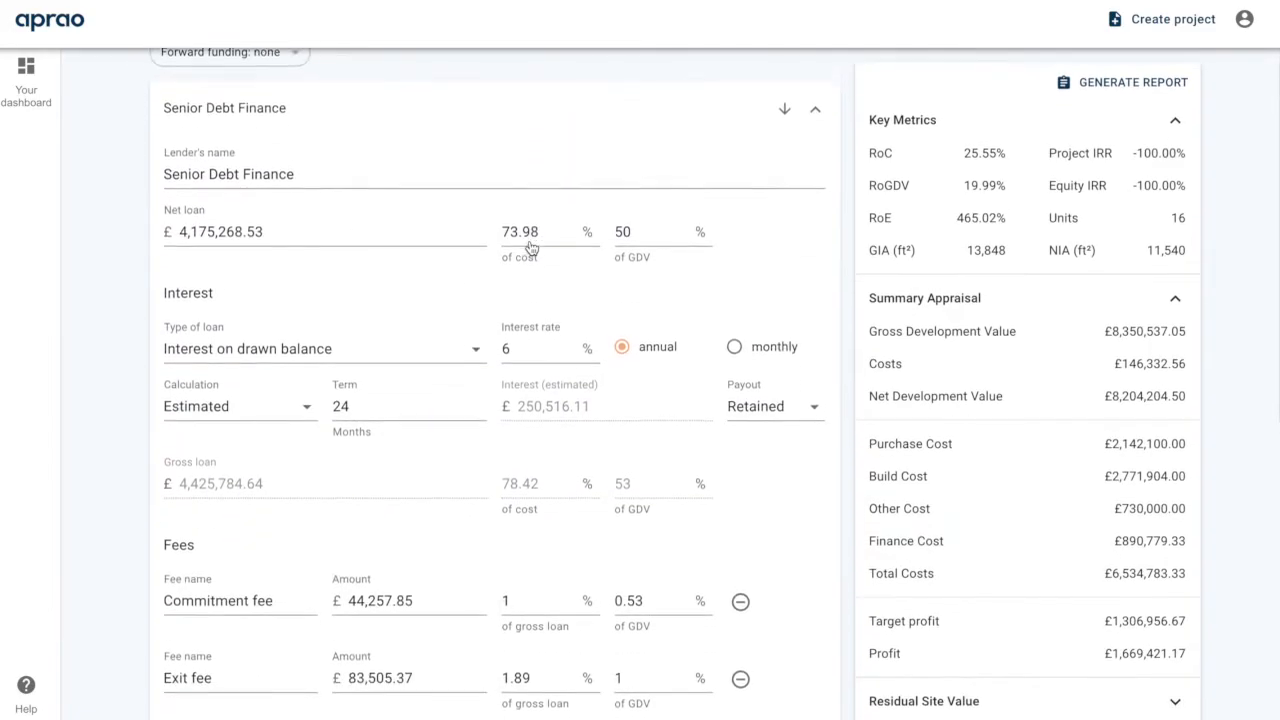
Set the Senior Debt Finance net loan to 70% of cost
click(430, 214)
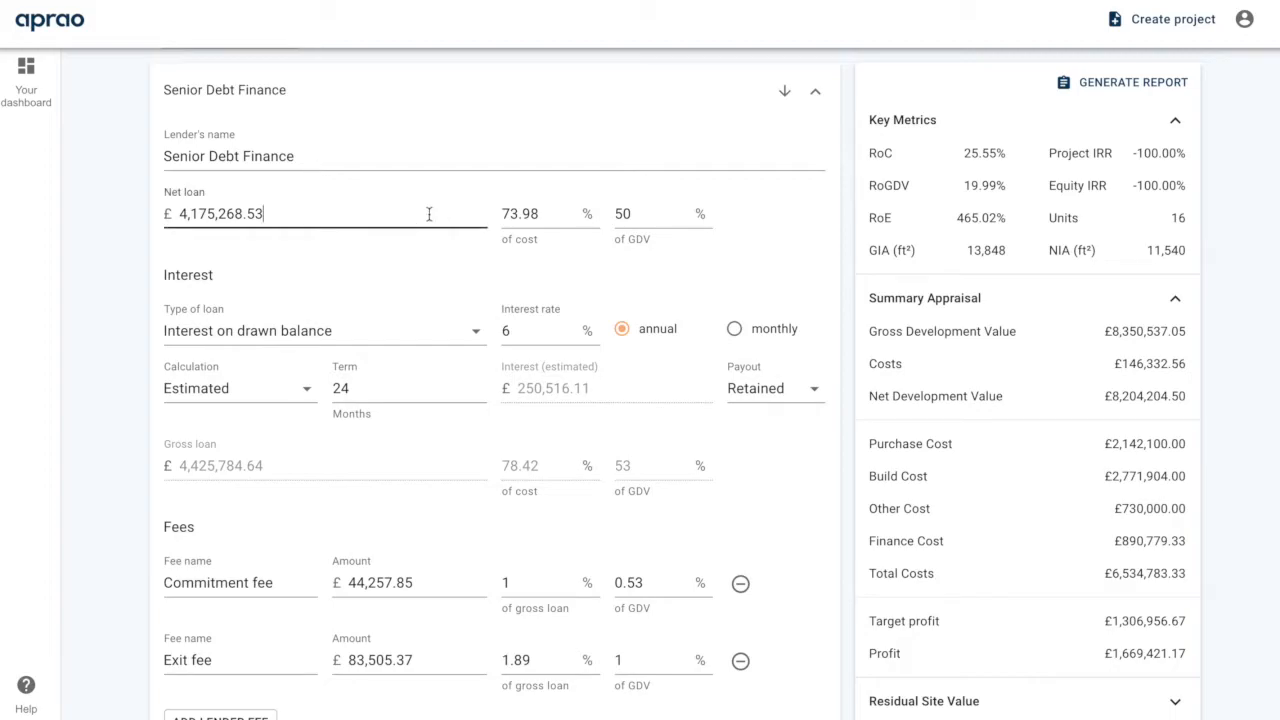
click(561, 216)
double_click(561, 216)
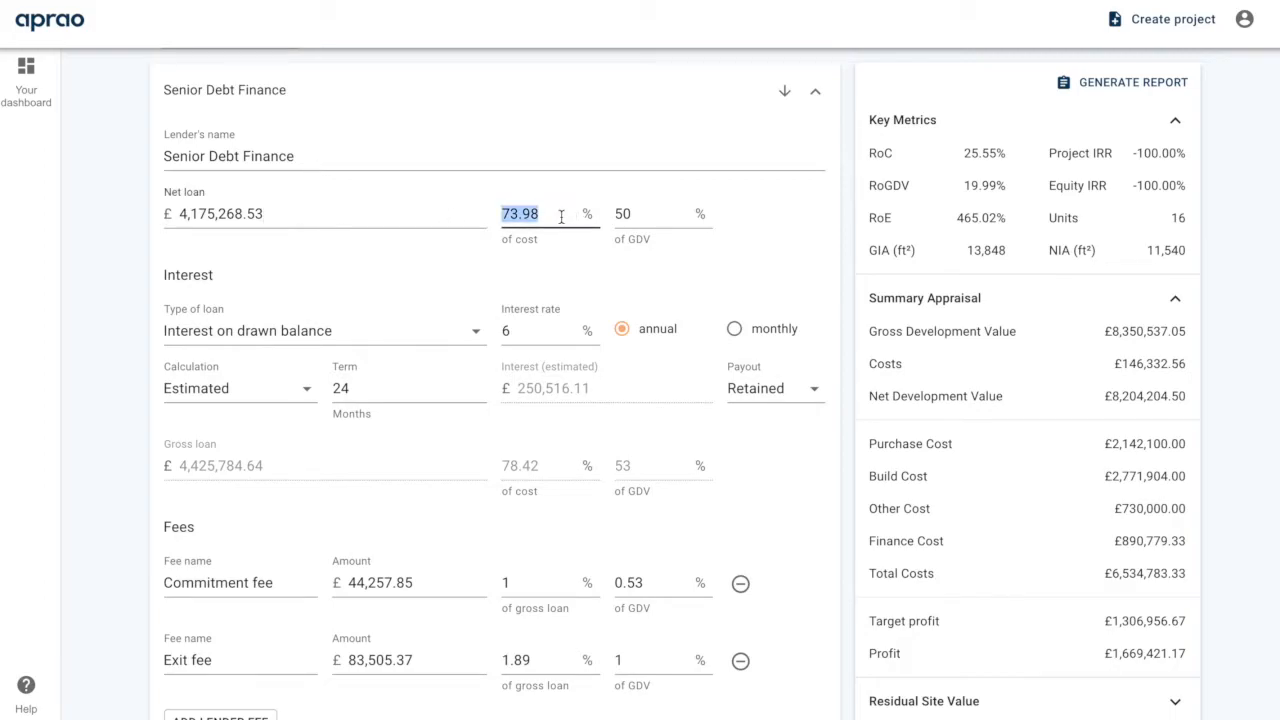
text(70)
click(680, 213)
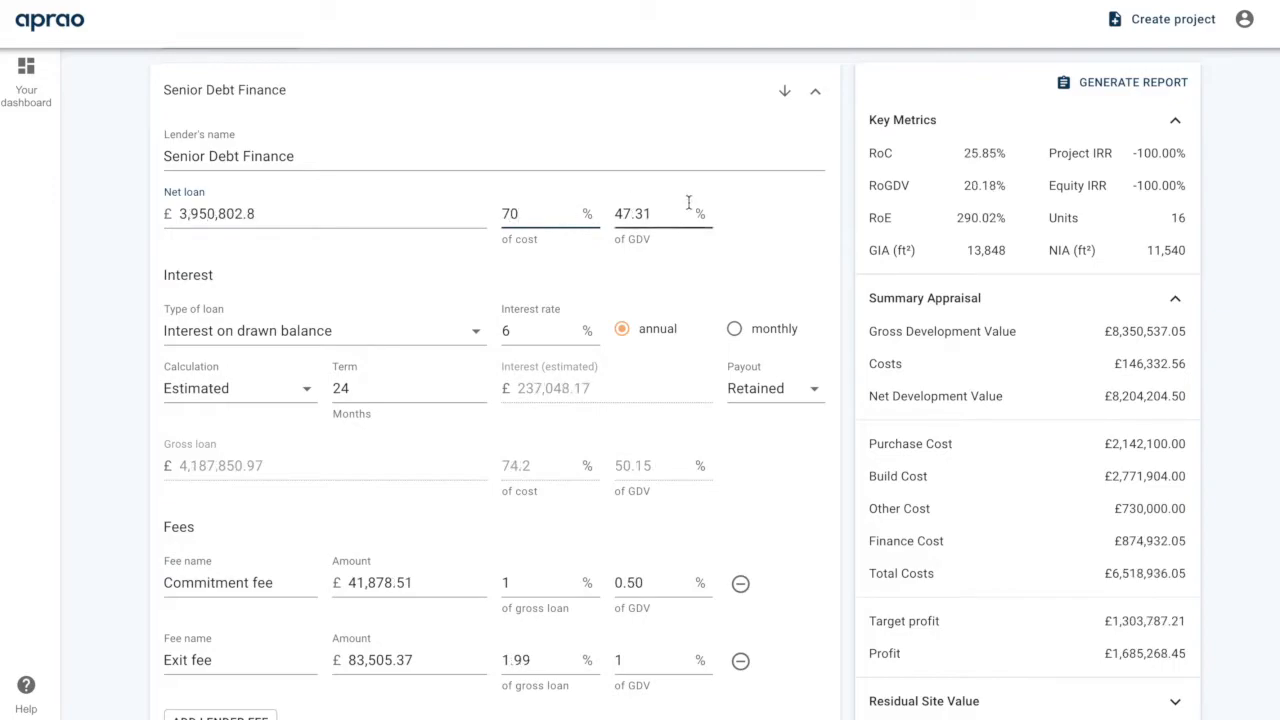
click(697, 248)
Examine the Senior Debt Finance loan type options, interest rate, term and estimated interest, keeping Interest on drawn balance
click(400, 344)
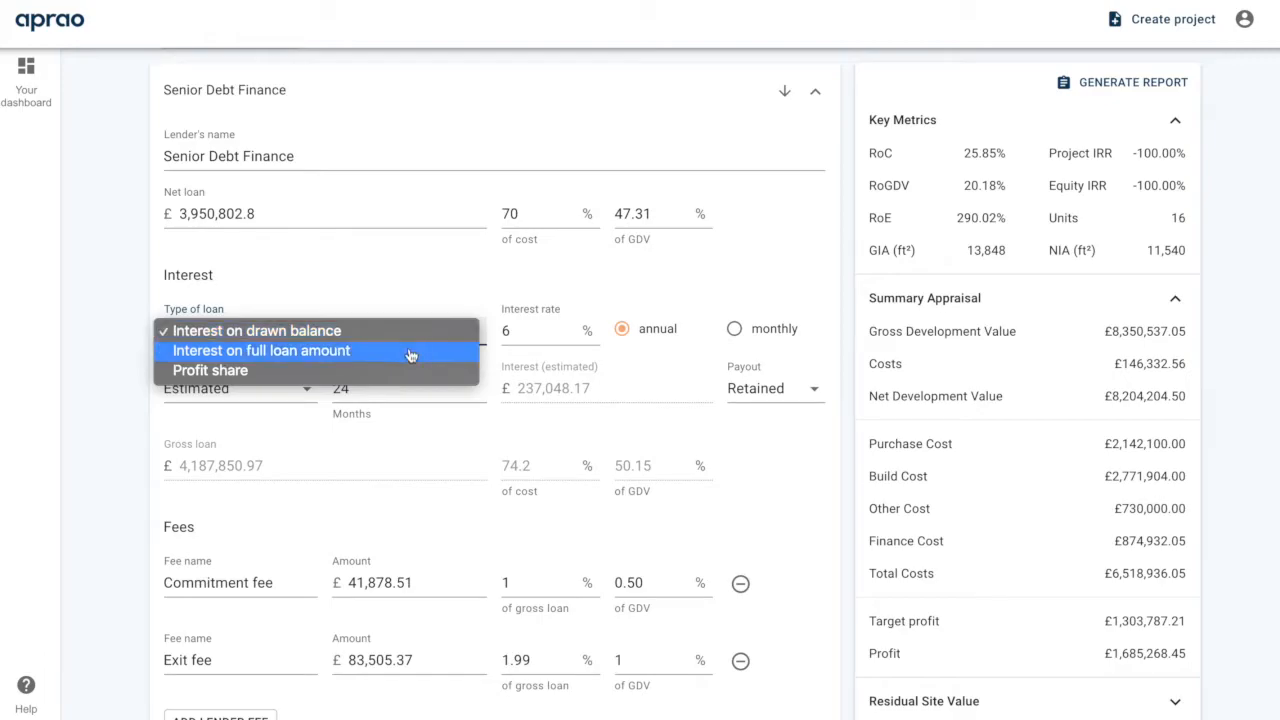
click(408, 291)
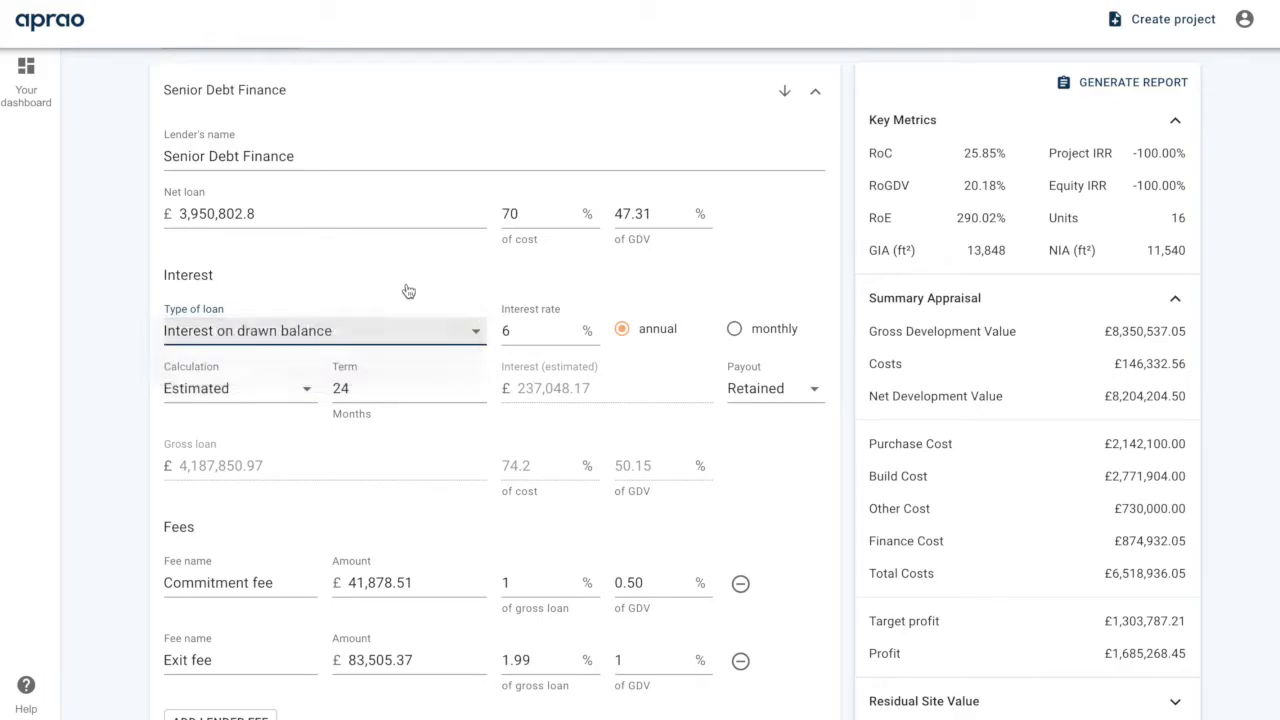
click(527, 331)
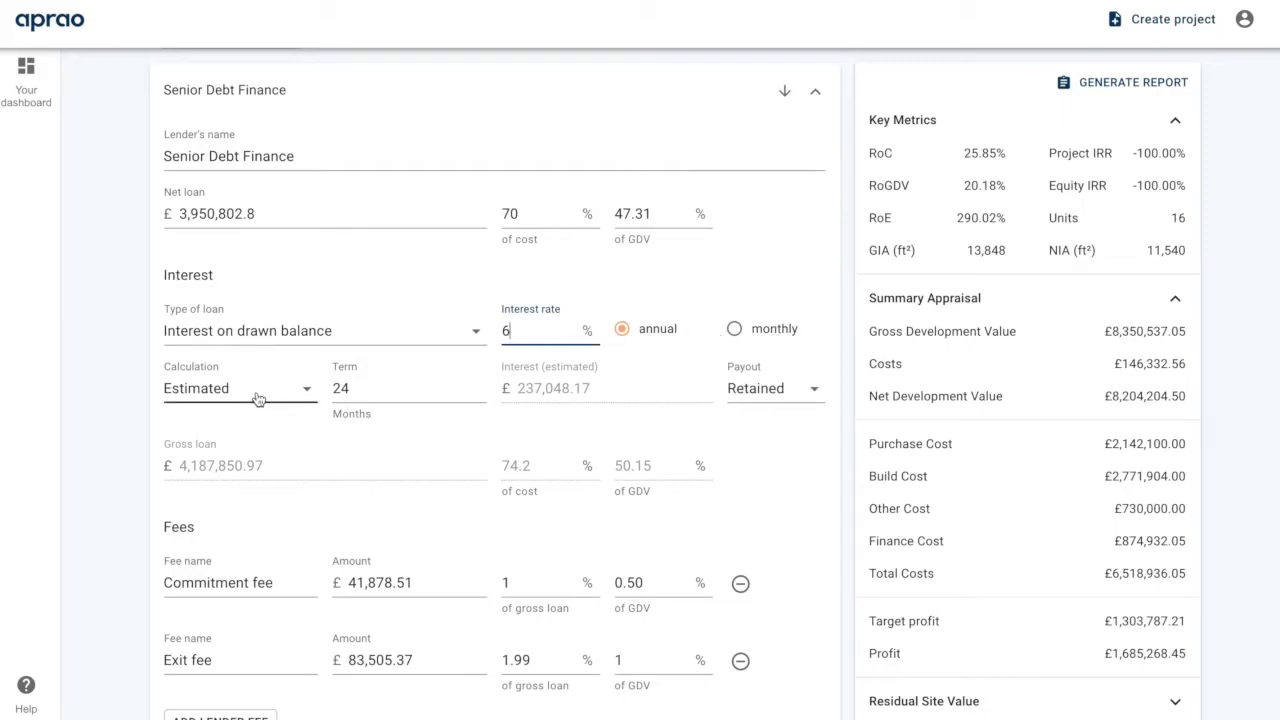
click(348, 393)
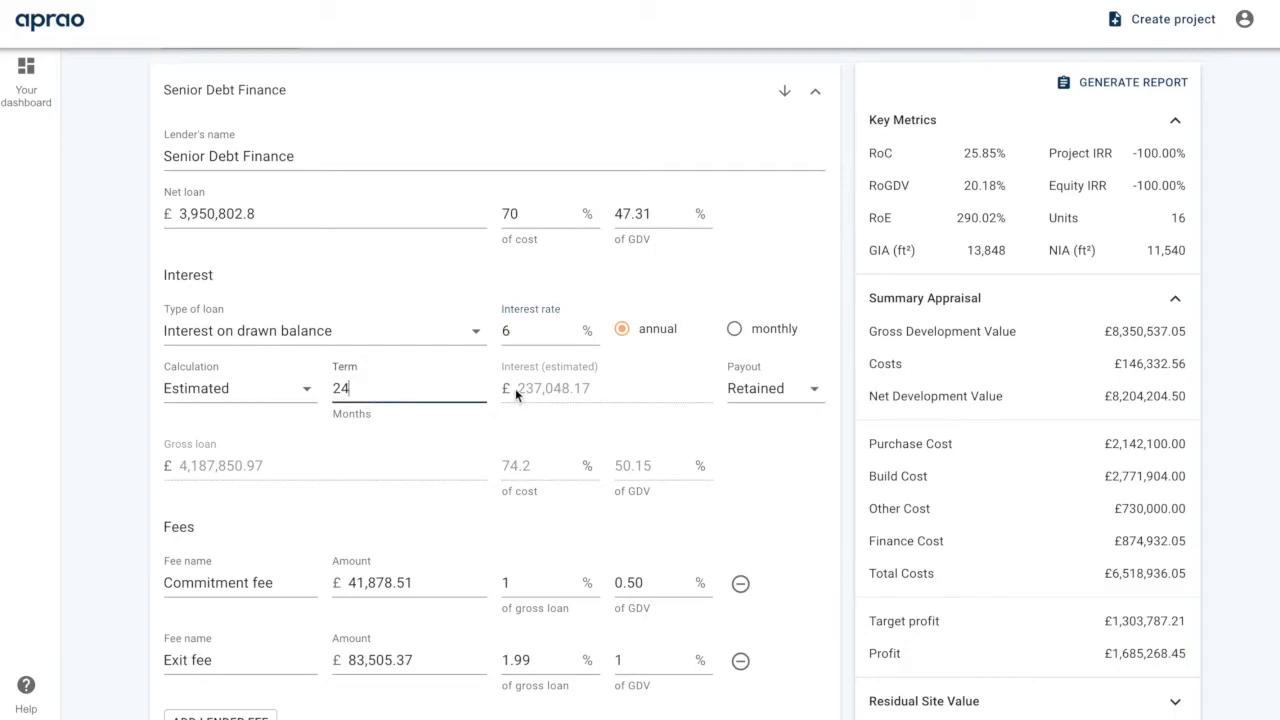
drag(515, 390, 594, 389)
Try adding a third lender fee to the Senior Debt Finance fees and remove it again
scroll(300, 435, down, 2)
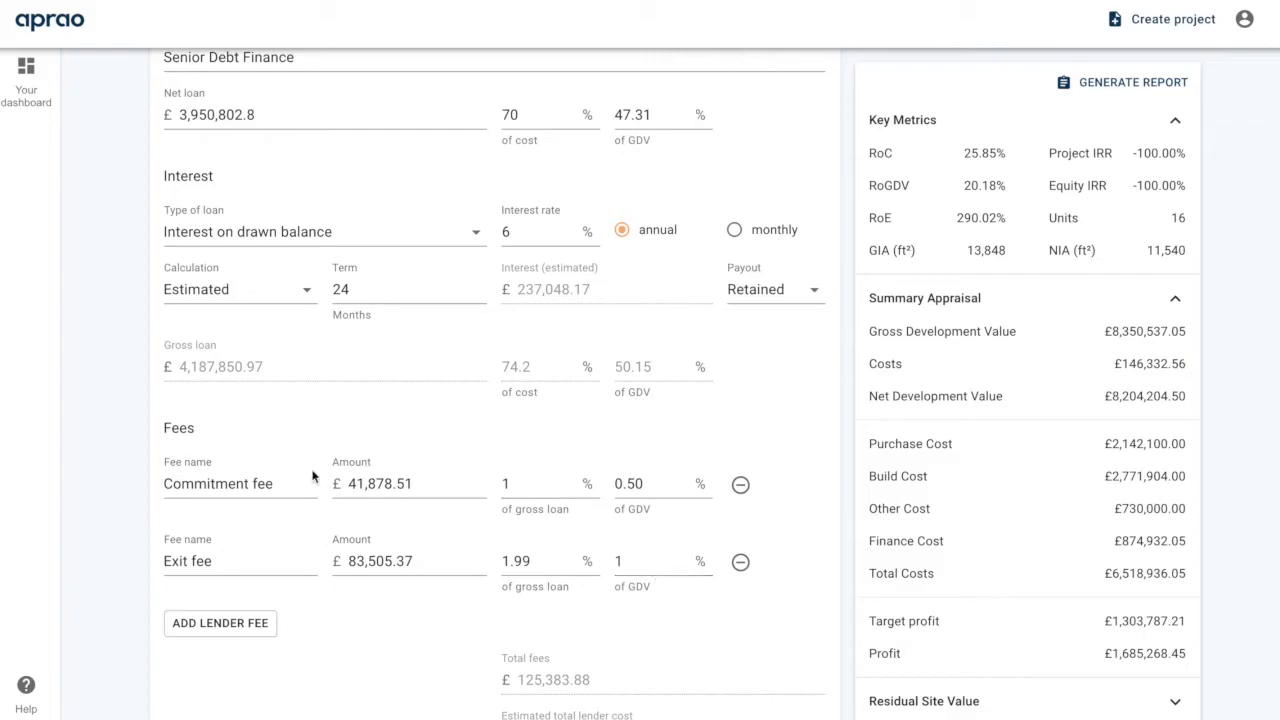
triple_click(193, 487)
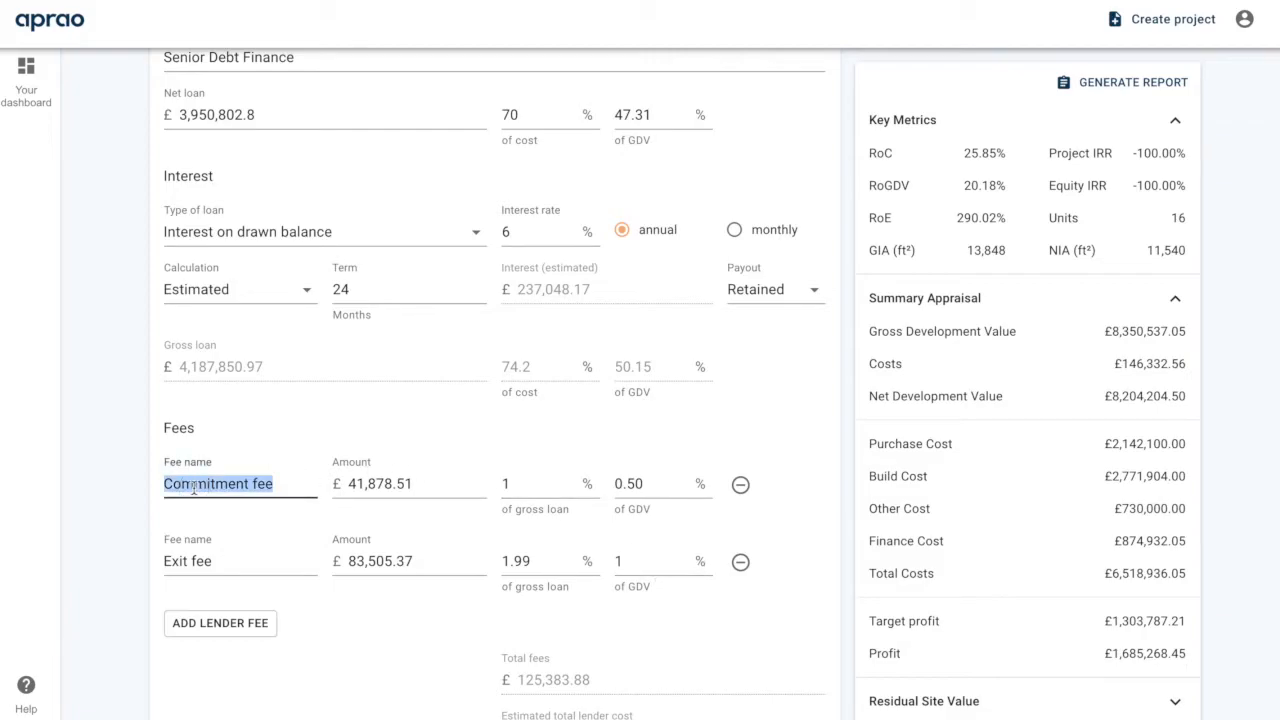
click(229, 621)
scroll(229, 621, down, 1)
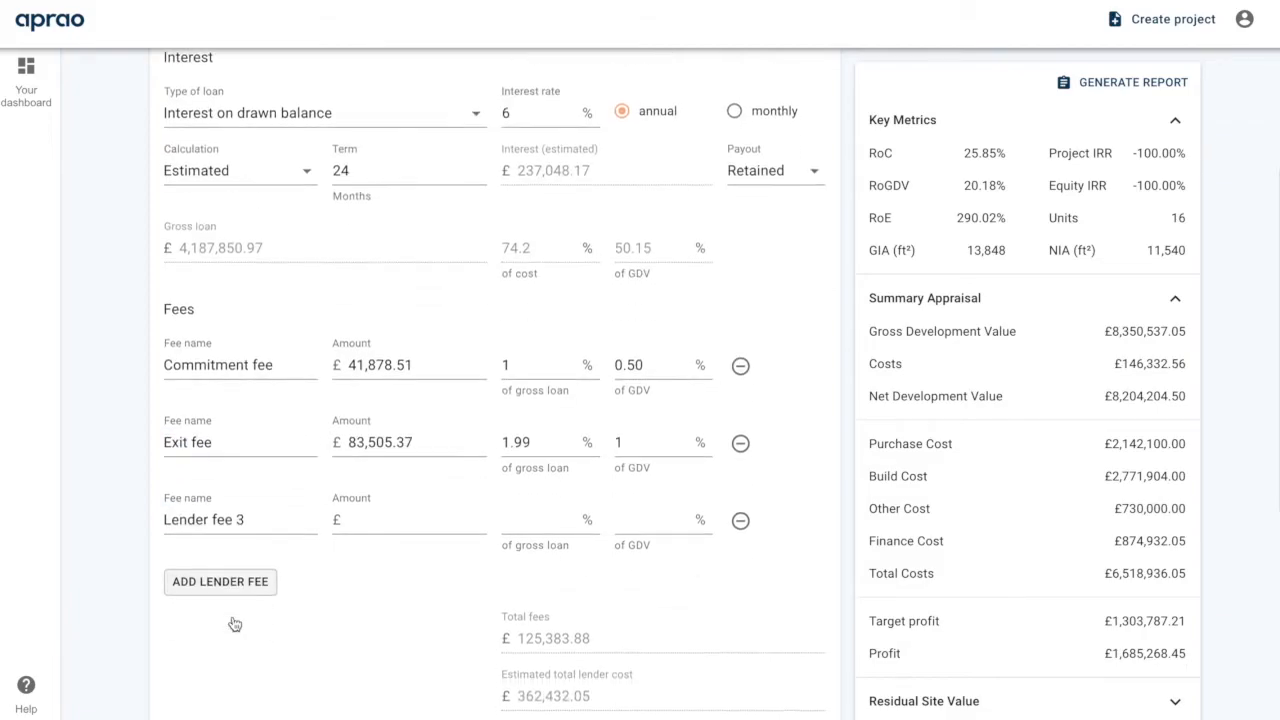
click(740, 520)
Collapse Senior Debt Finance and examine the Mezzanine Finance loan, interest and fee settings, leaving both lenders collapsed
scroll(740, 522, up, 4)
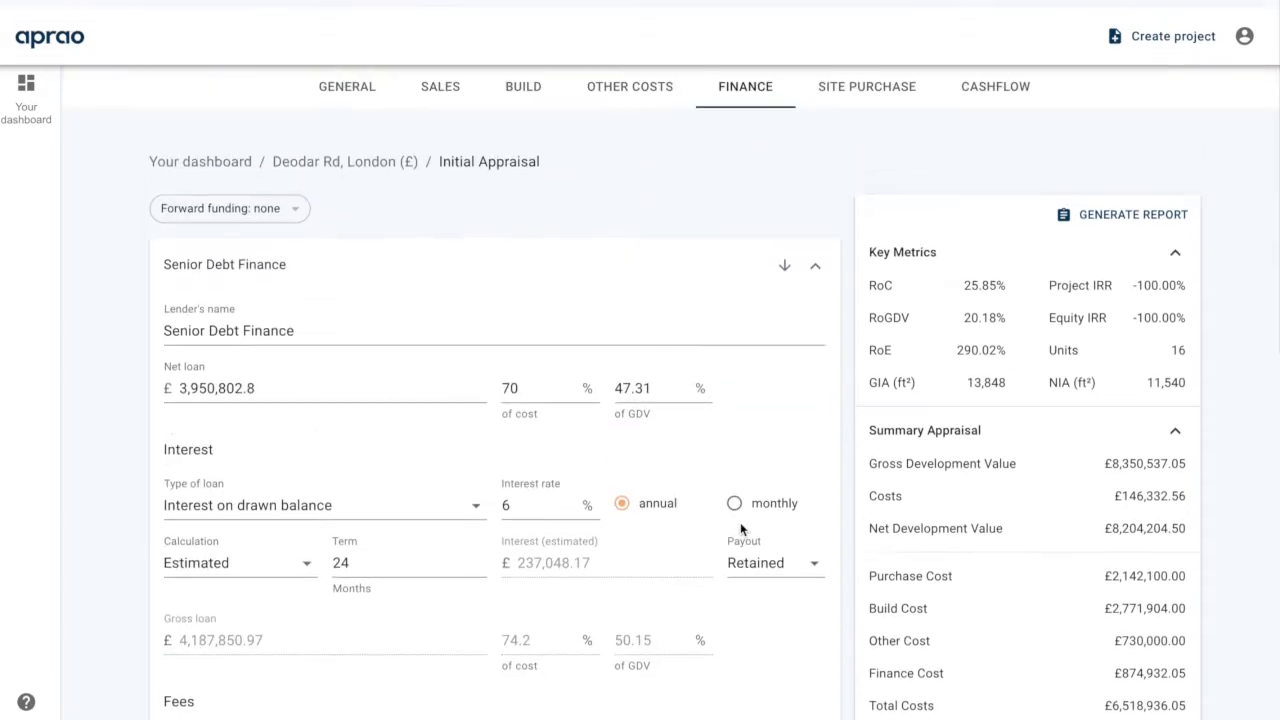
click(471, 271)
click(403, 294)
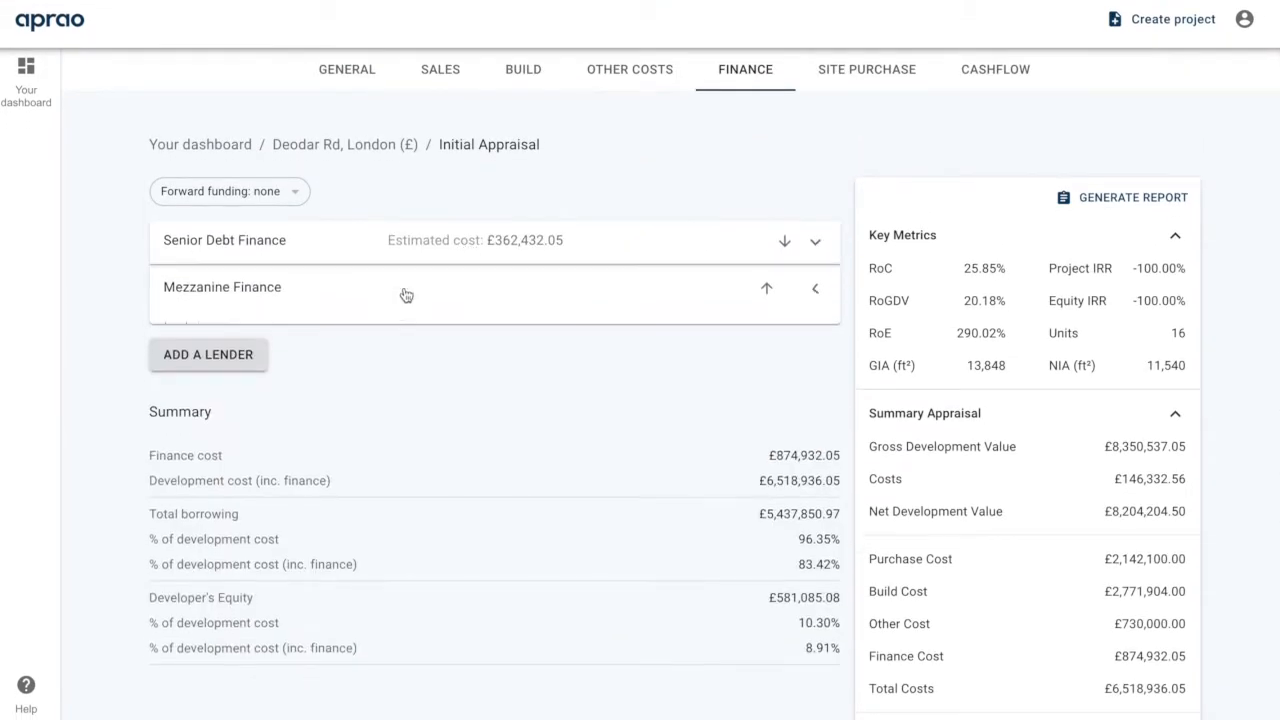
scroll(404, 293, down, 1)
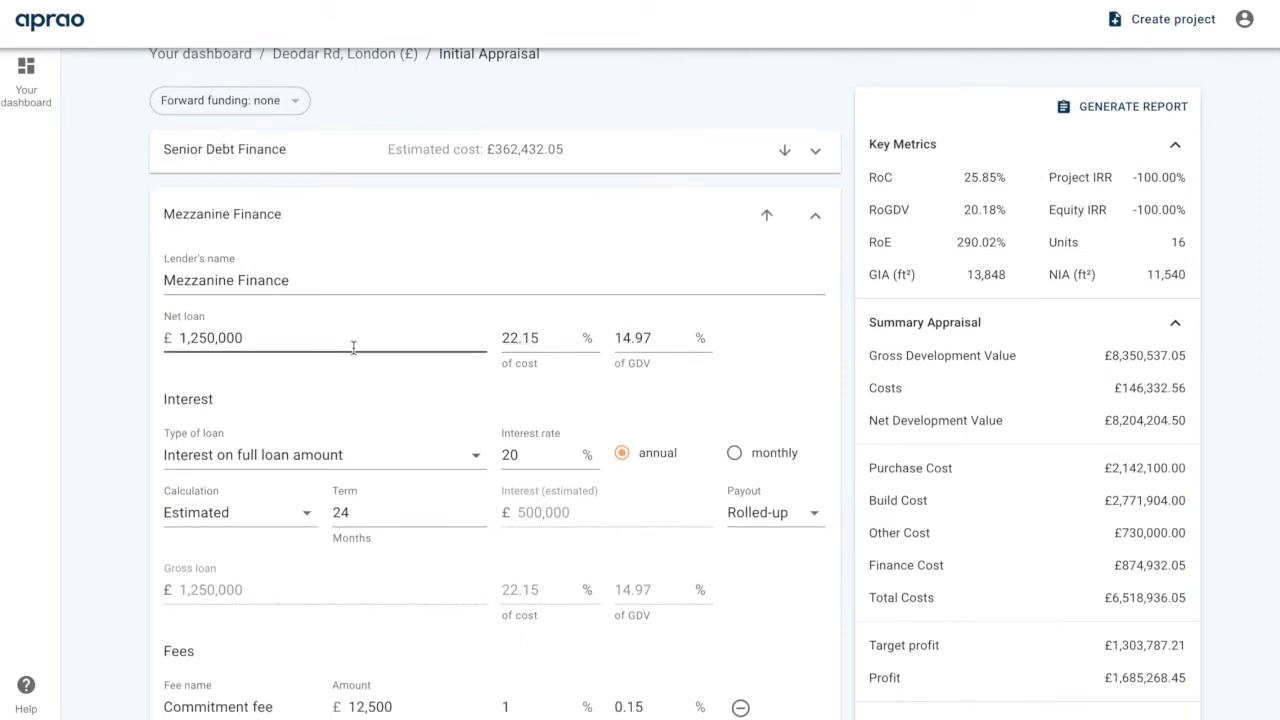
scroll(549, 344, down, 1)
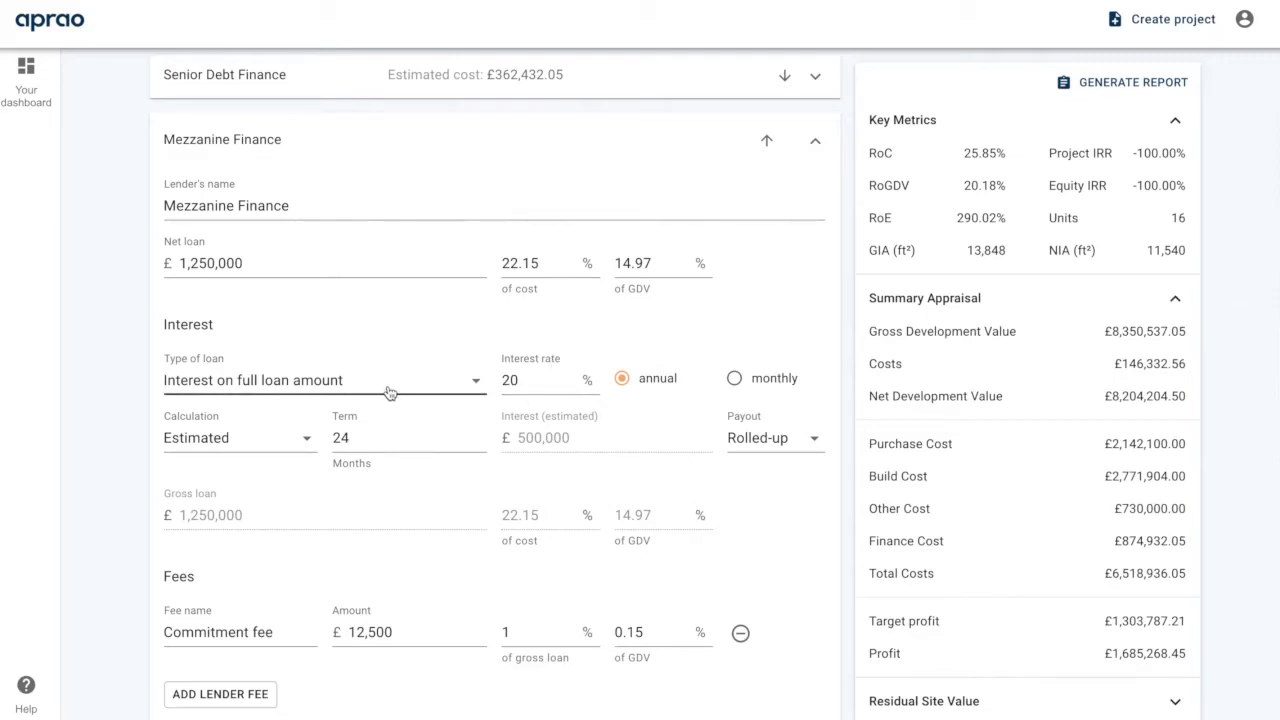
scroll(551, 520, down, 2)
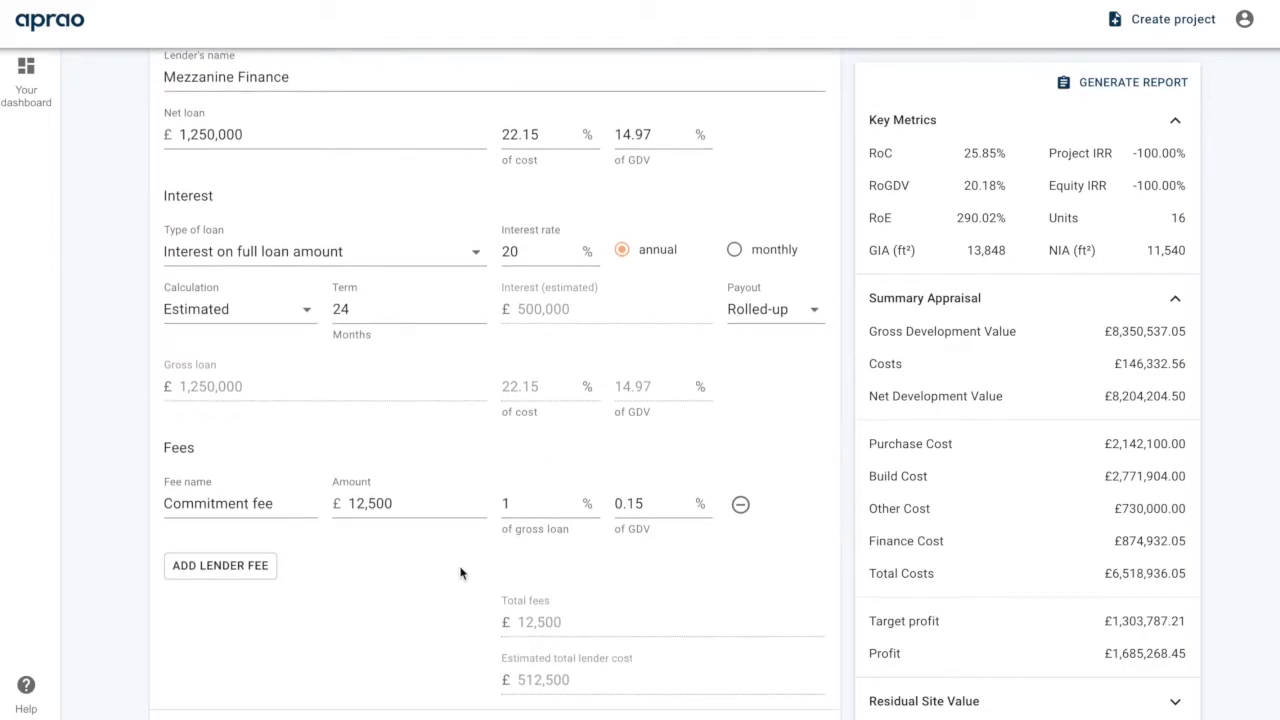
scroll(460, 560, up, 5)
click(440, 294)
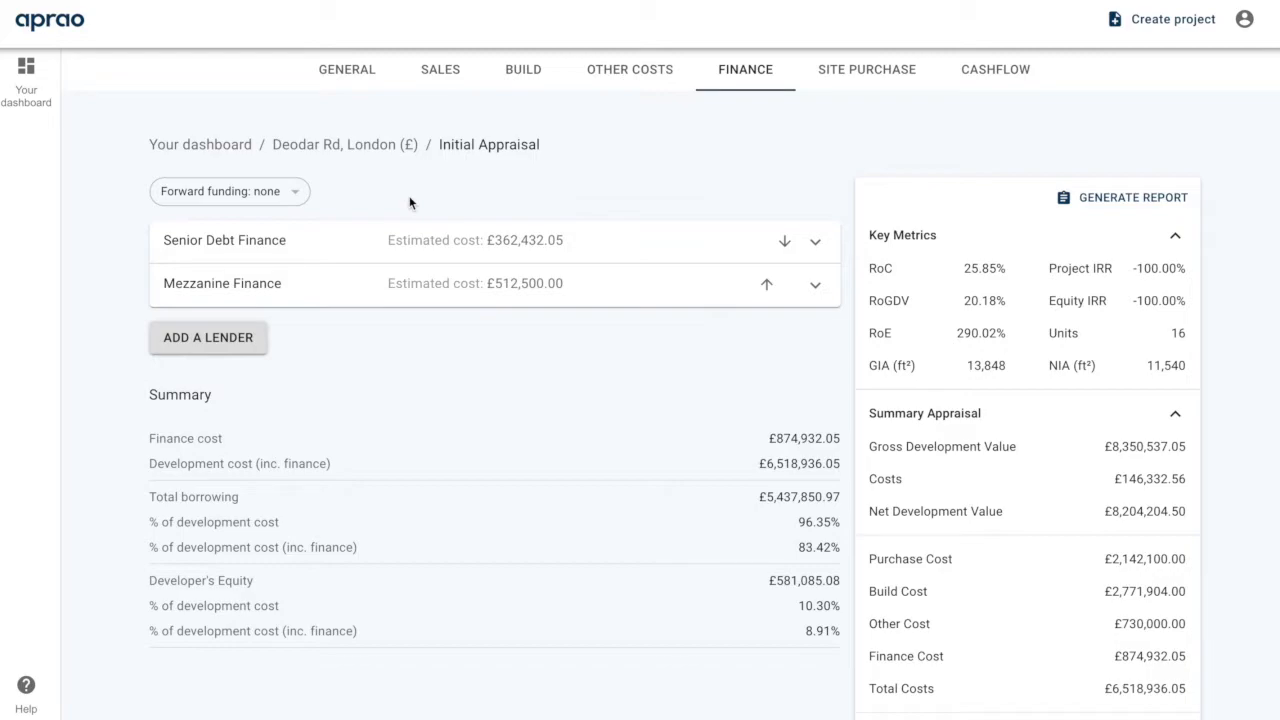
Set forward funding to cover the Affordable Housing Units sales and the Affordable Housing Build phase
click(296, 191)
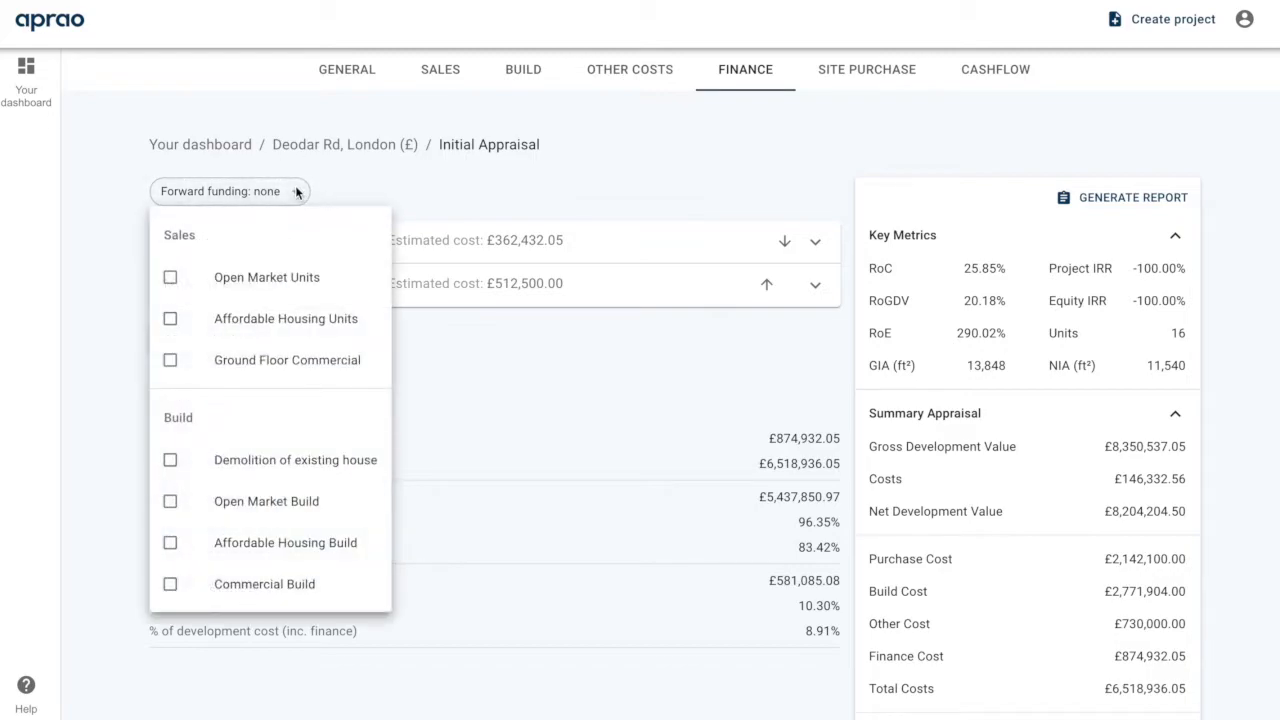
click(170, 320)
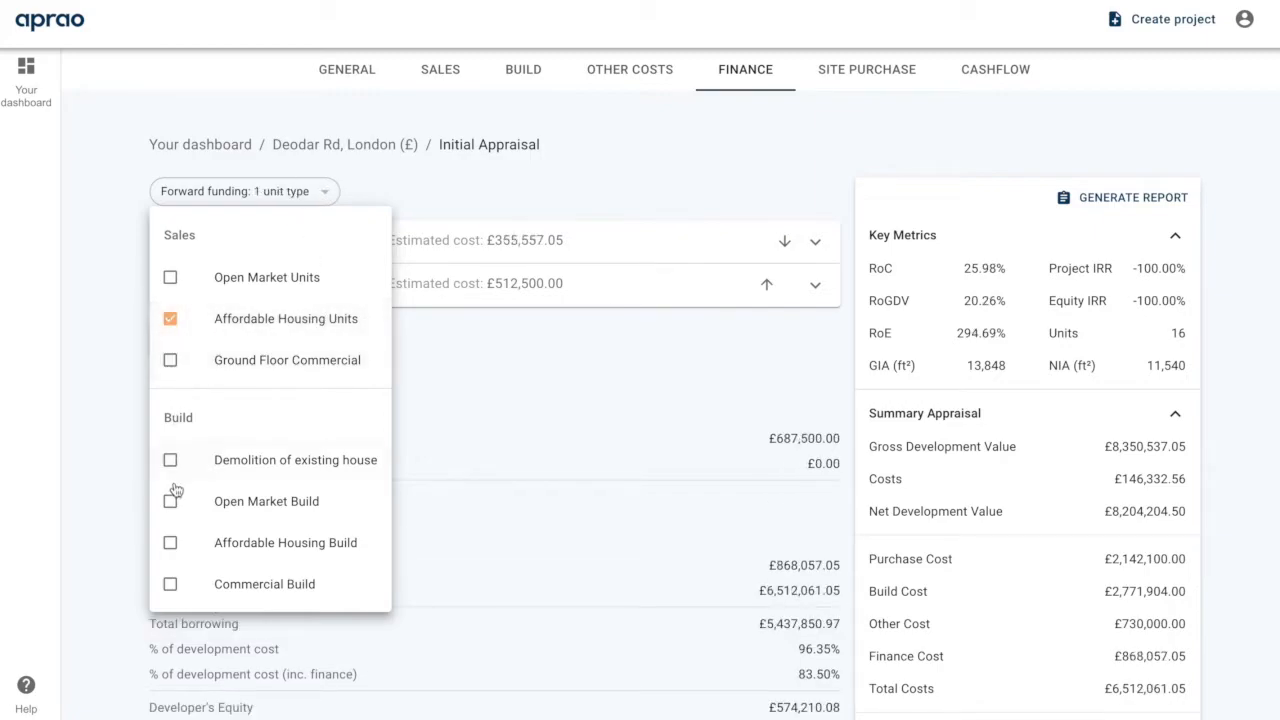
click(170, 545)
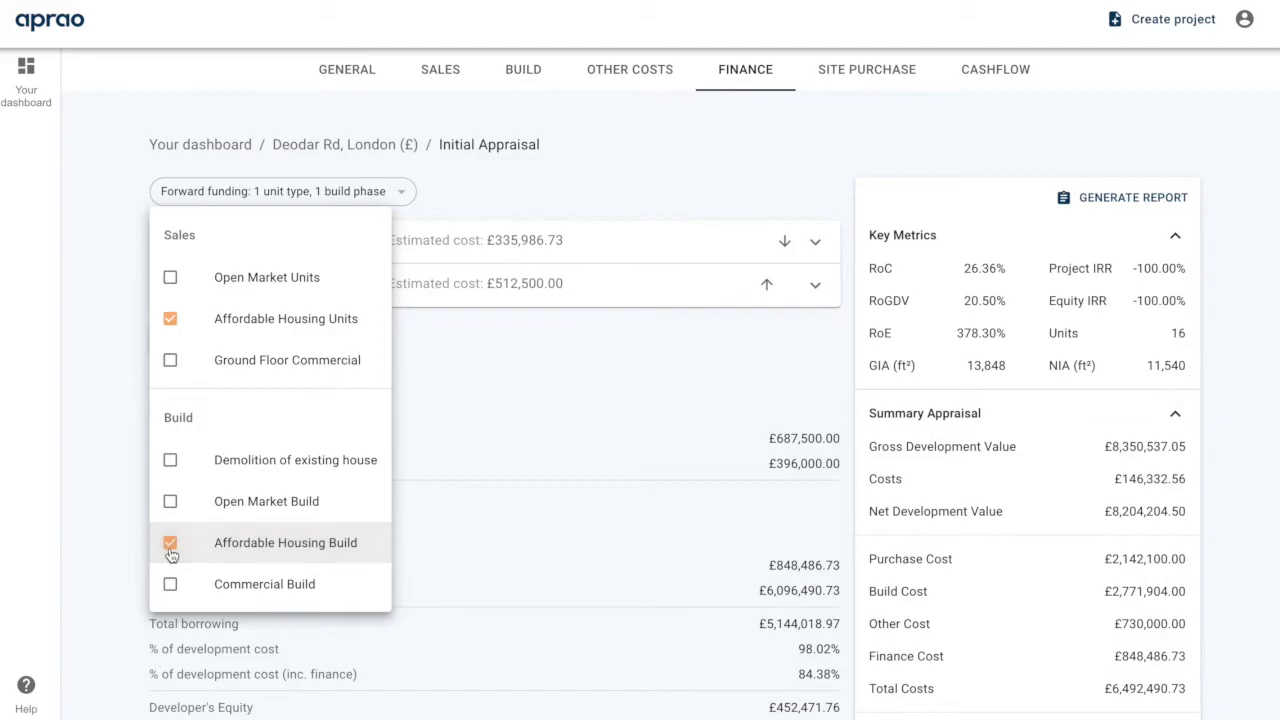
click(543, 190)
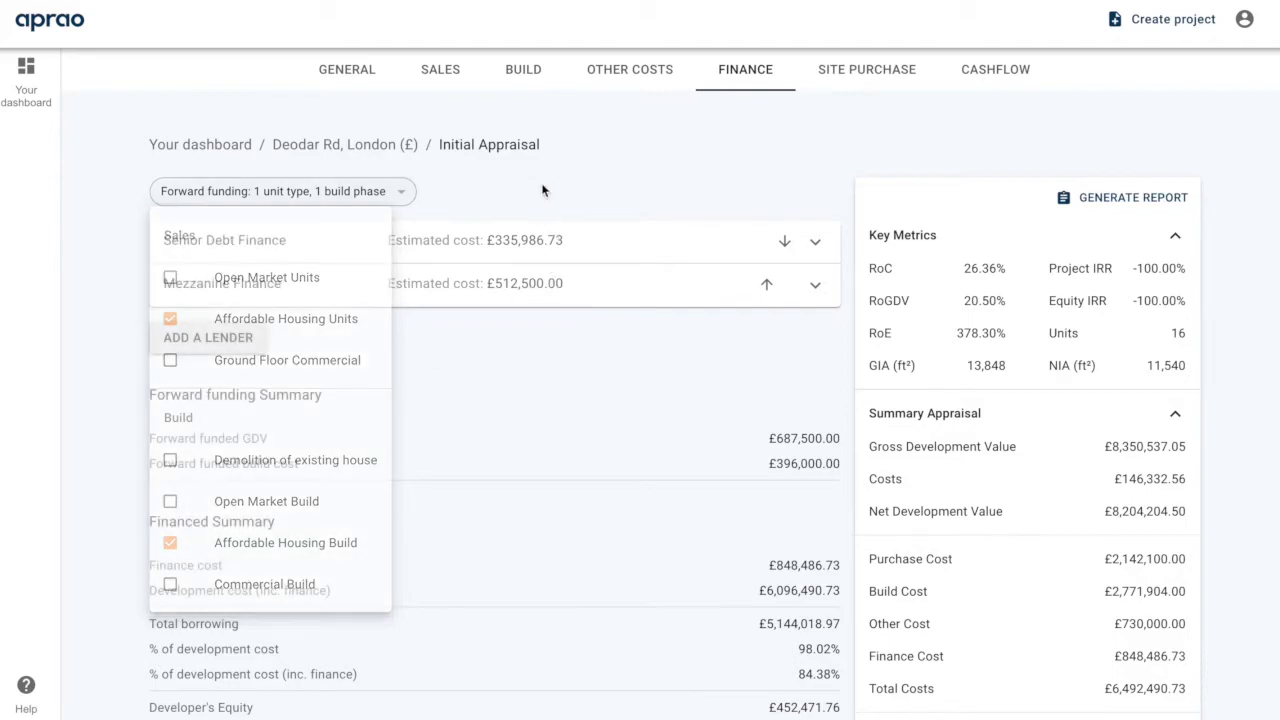
Set the Senior Debt Finance net loan to 50% of GDV and collapse that lender
click(609, 243)
click(546, 376)
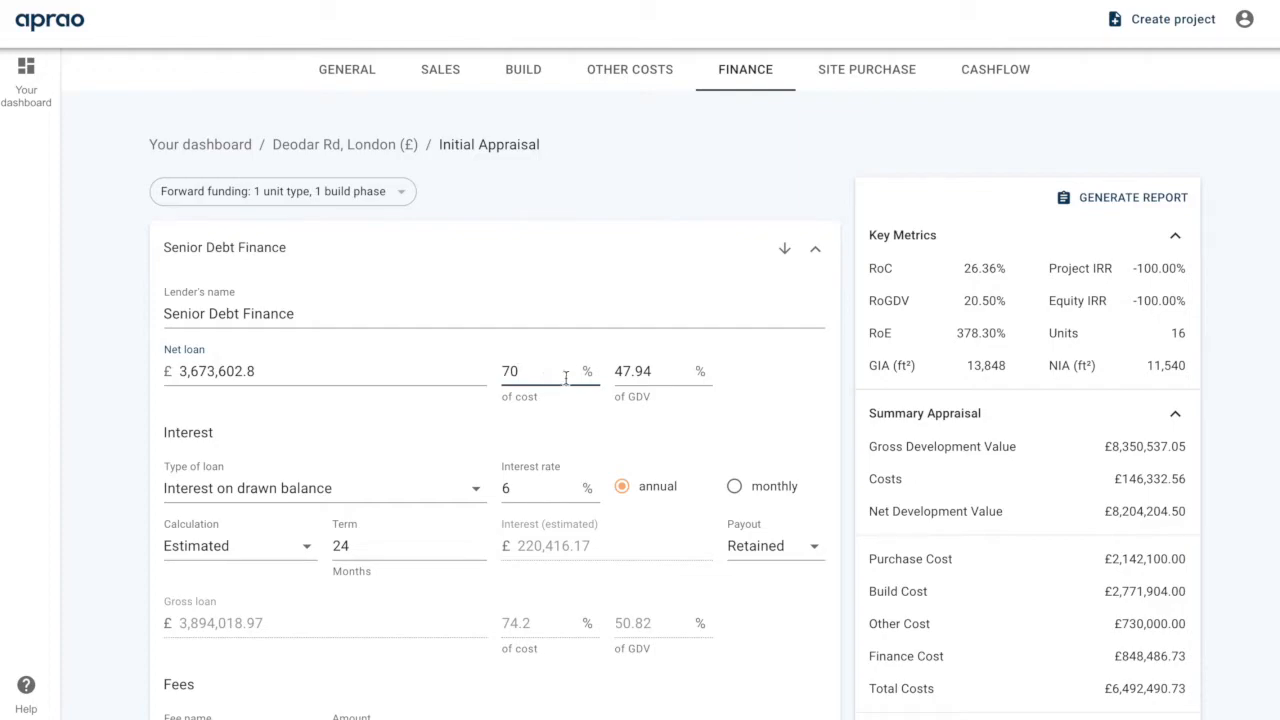
double_click(637, 375)
text(50)
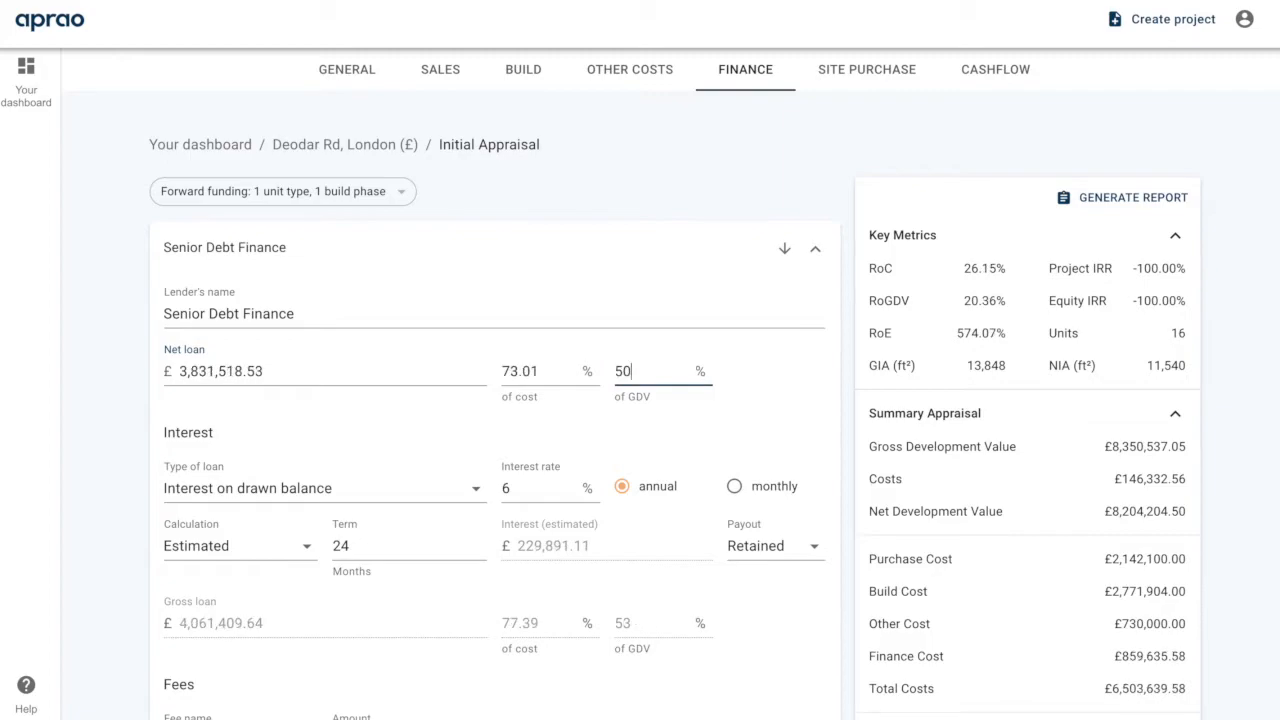
click(651, 263)
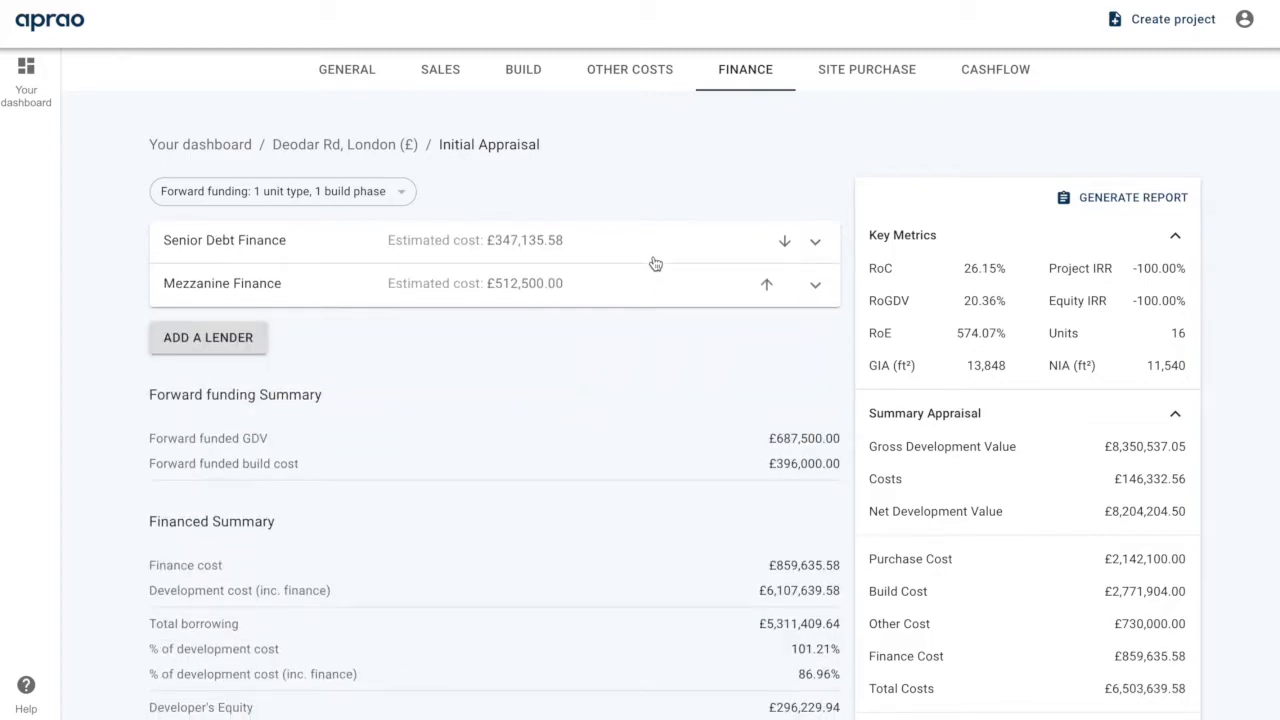
Set the Mezzanine Finance net loan to 20% of cost and collapse that lender
click(643, 295)
double_click(541, 430)
text(20)
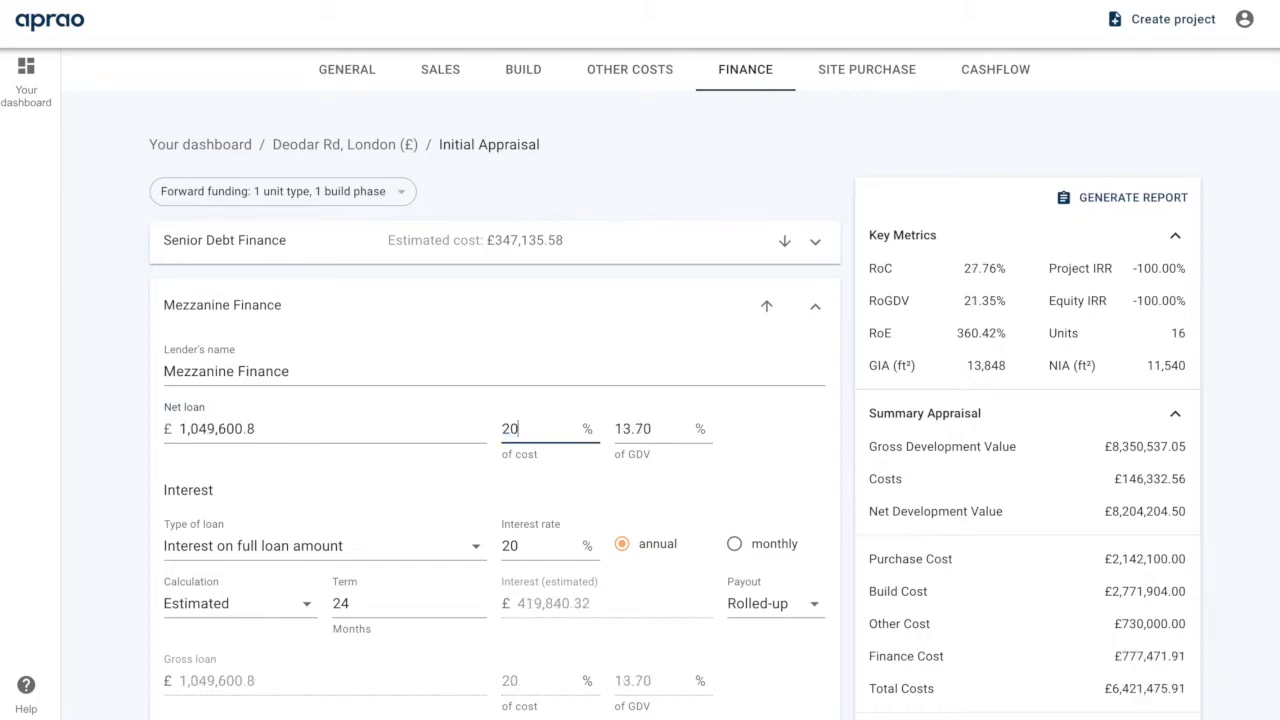
click(517, 306)
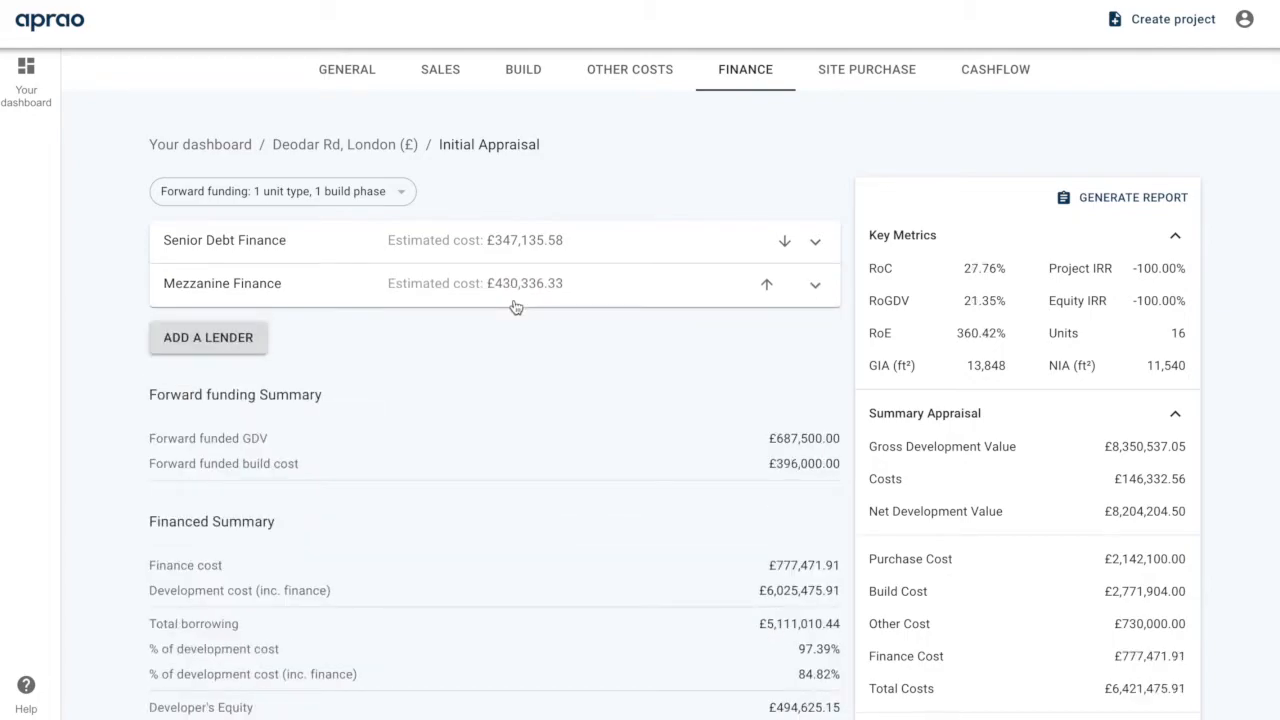
Examine the forward funding and financed summaries, including finance cost, total borrowing and developer's equity
scroll(515, 306, down, 2)
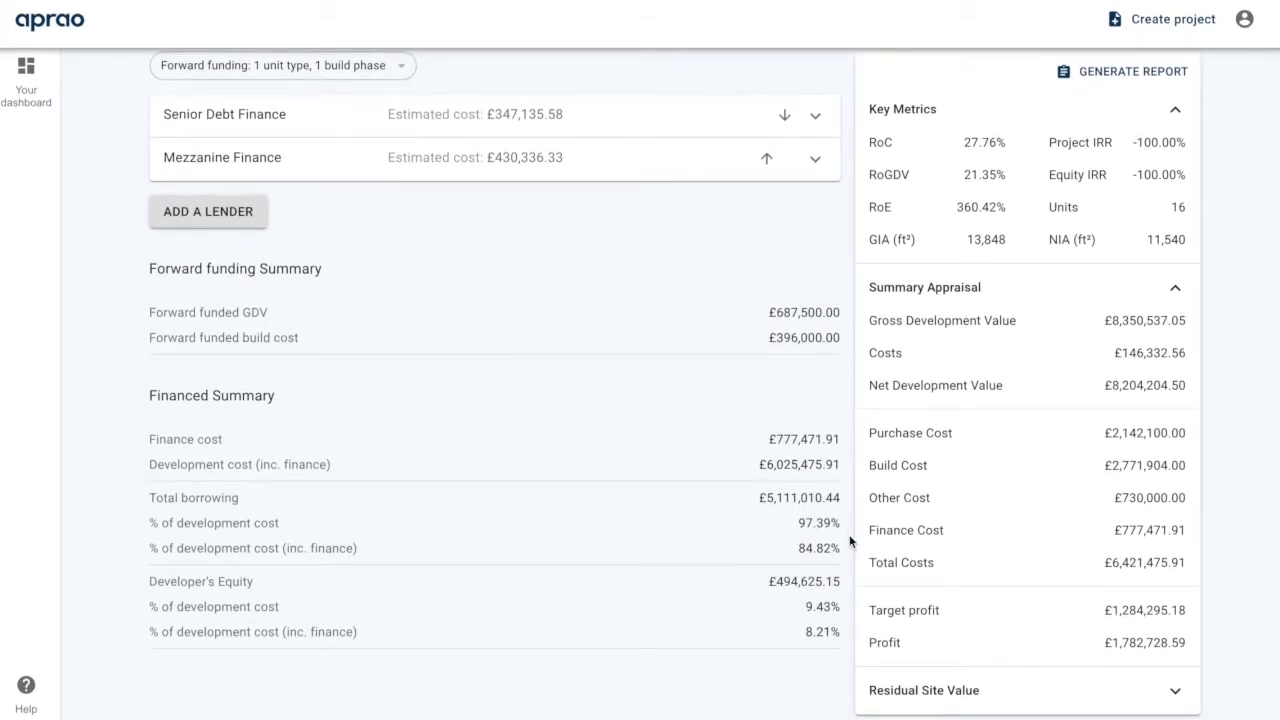
drag(767, 440, 852, 440)
triple_click(821, 435)
click(789, 394)
scroll(788, 397, up, 2)
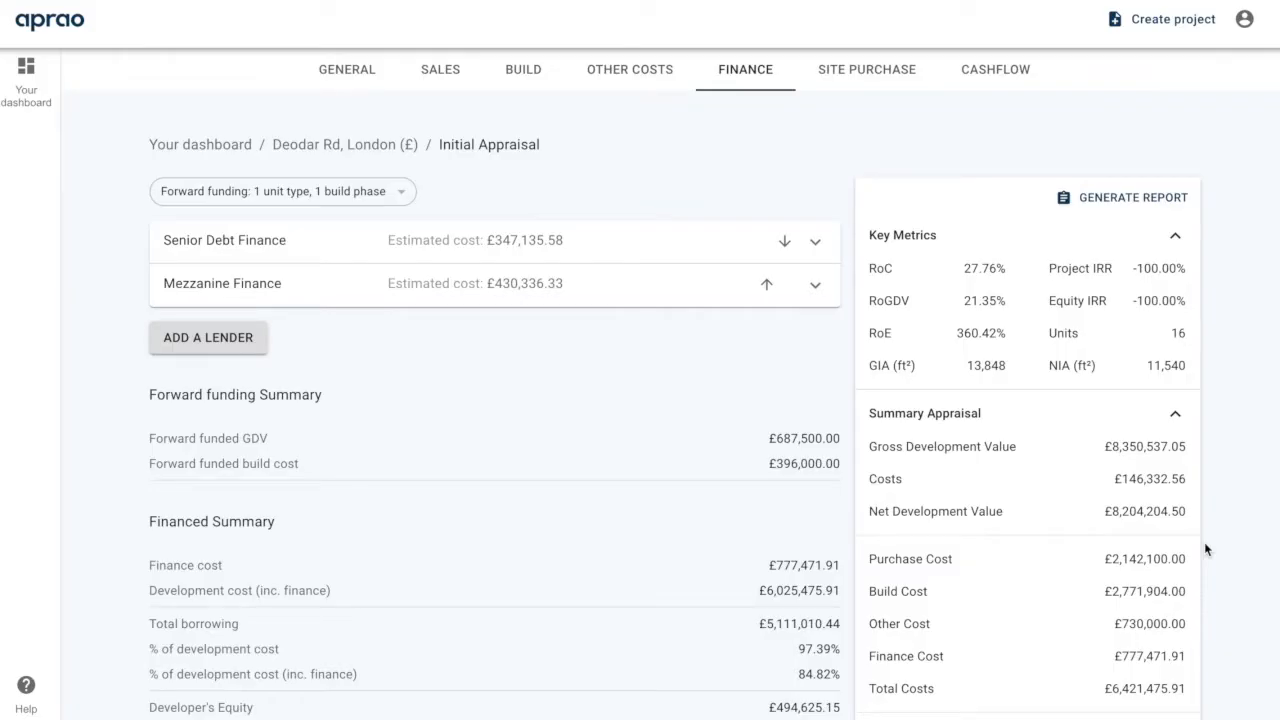
Open the appraisal's cashflow with the spread tools hidden and examine the monthly site purchase and build costs and the start month choices
click(995, 88)
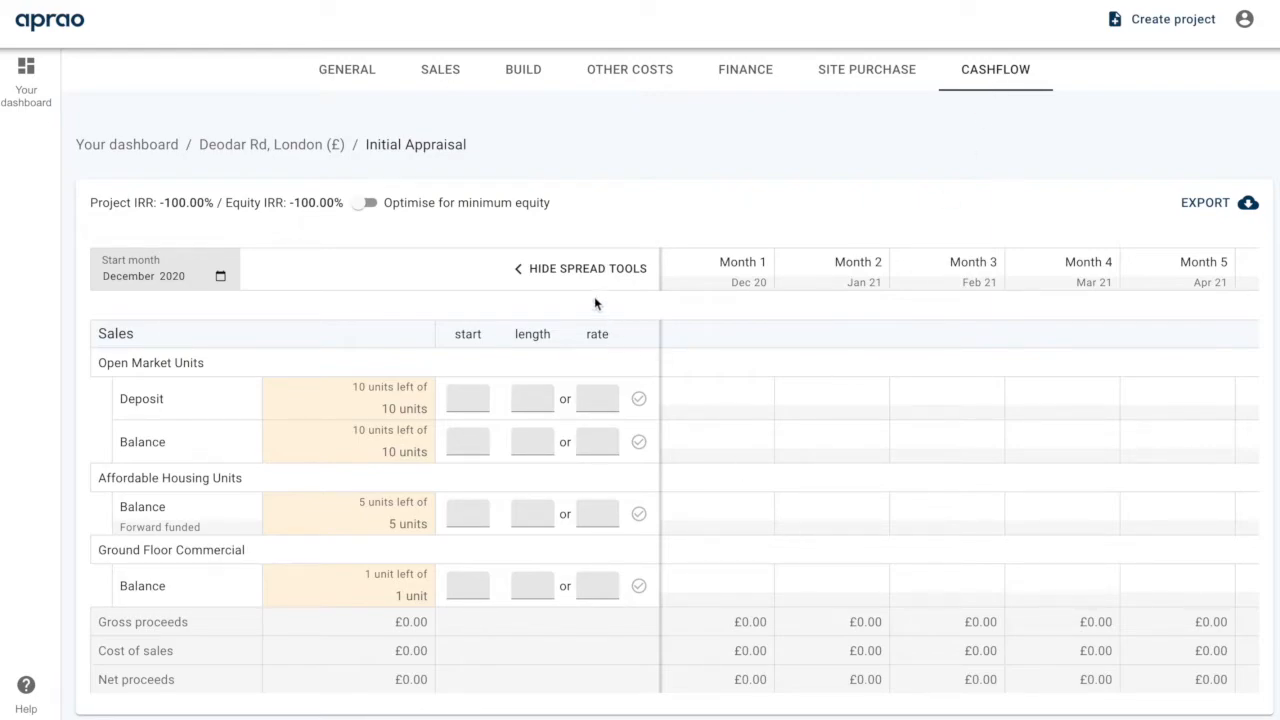
click(585, 270)
scroll(770, 518, down, 5)
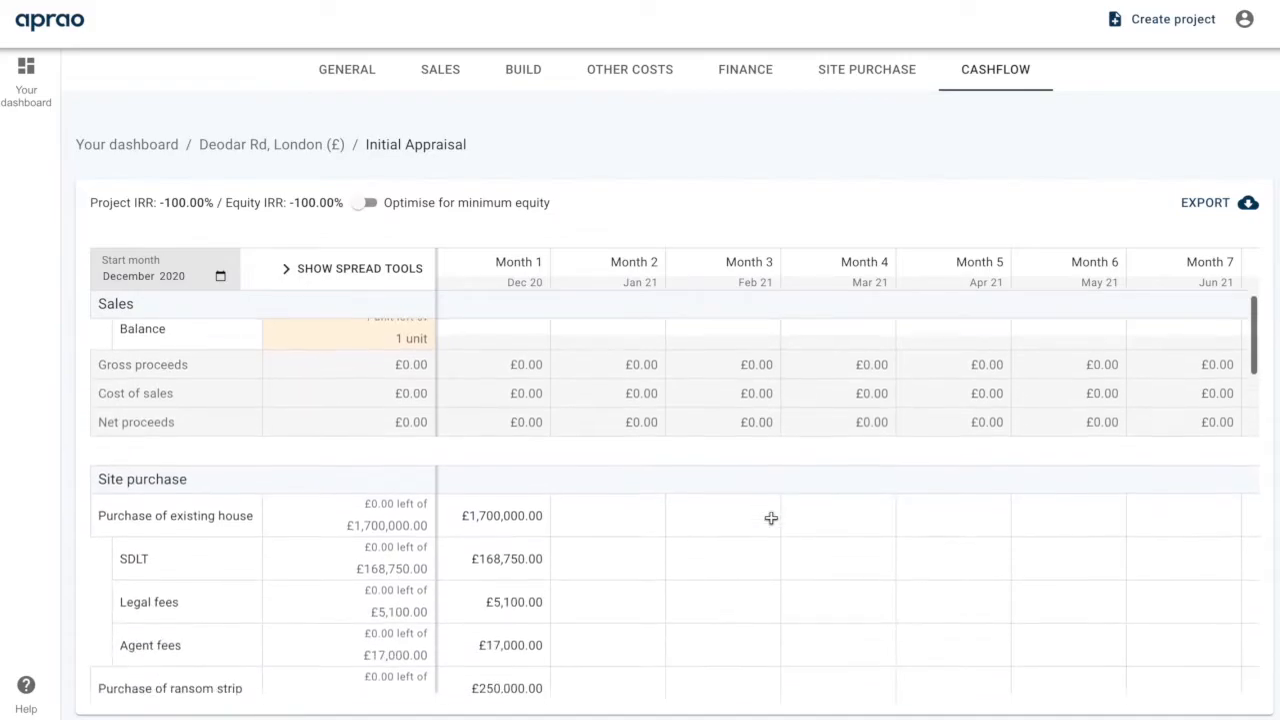
scroll(770, 518, down, 2)
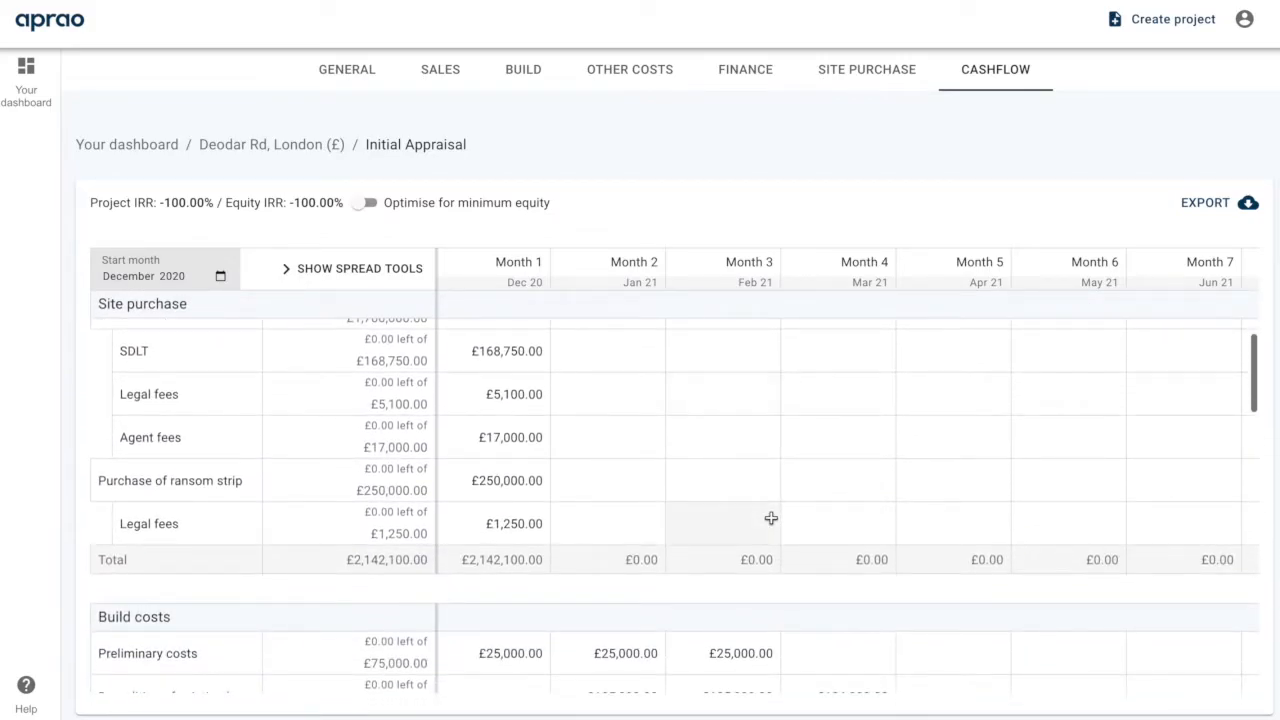
scroll(770, 518, down, 3)
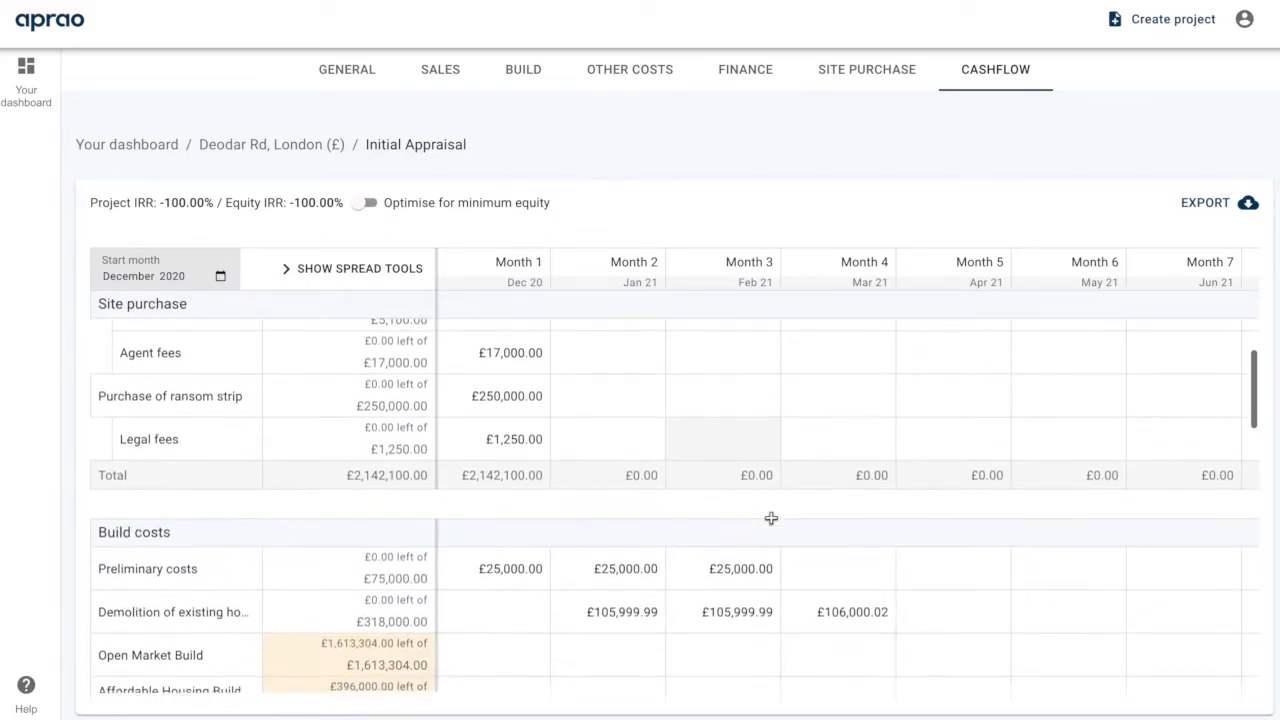
click(221, 275)
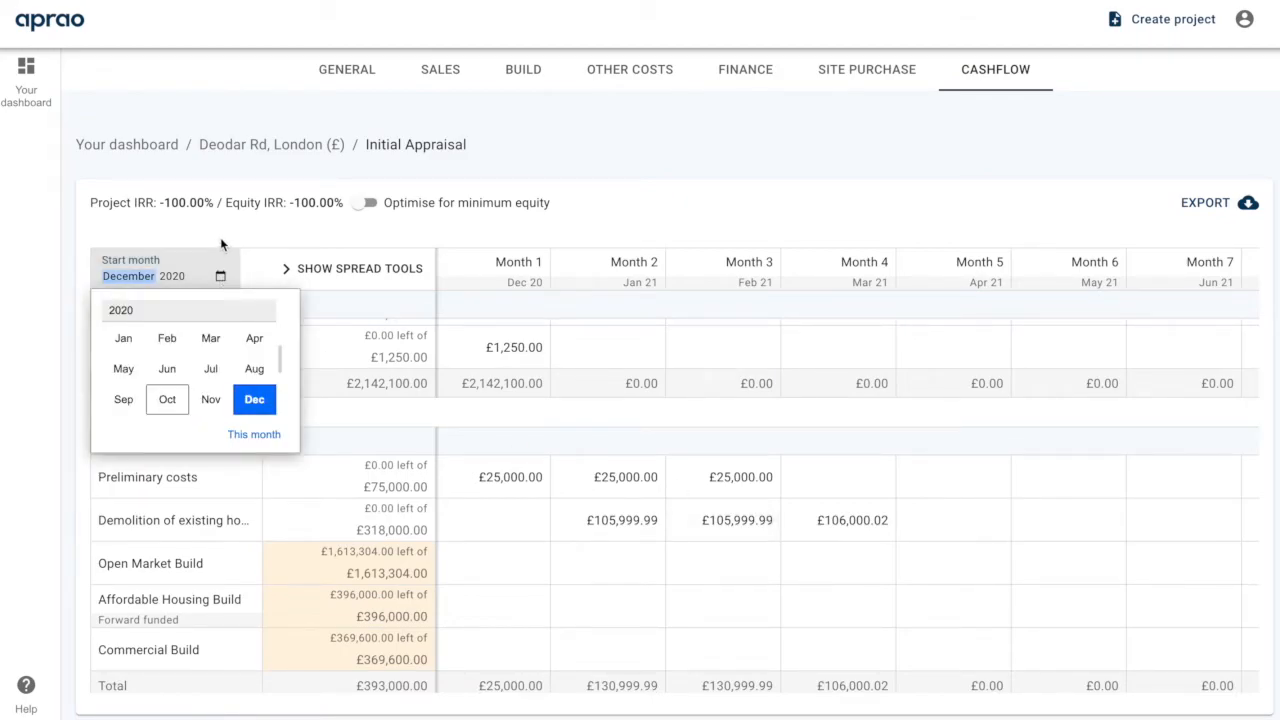
click(220, 237)
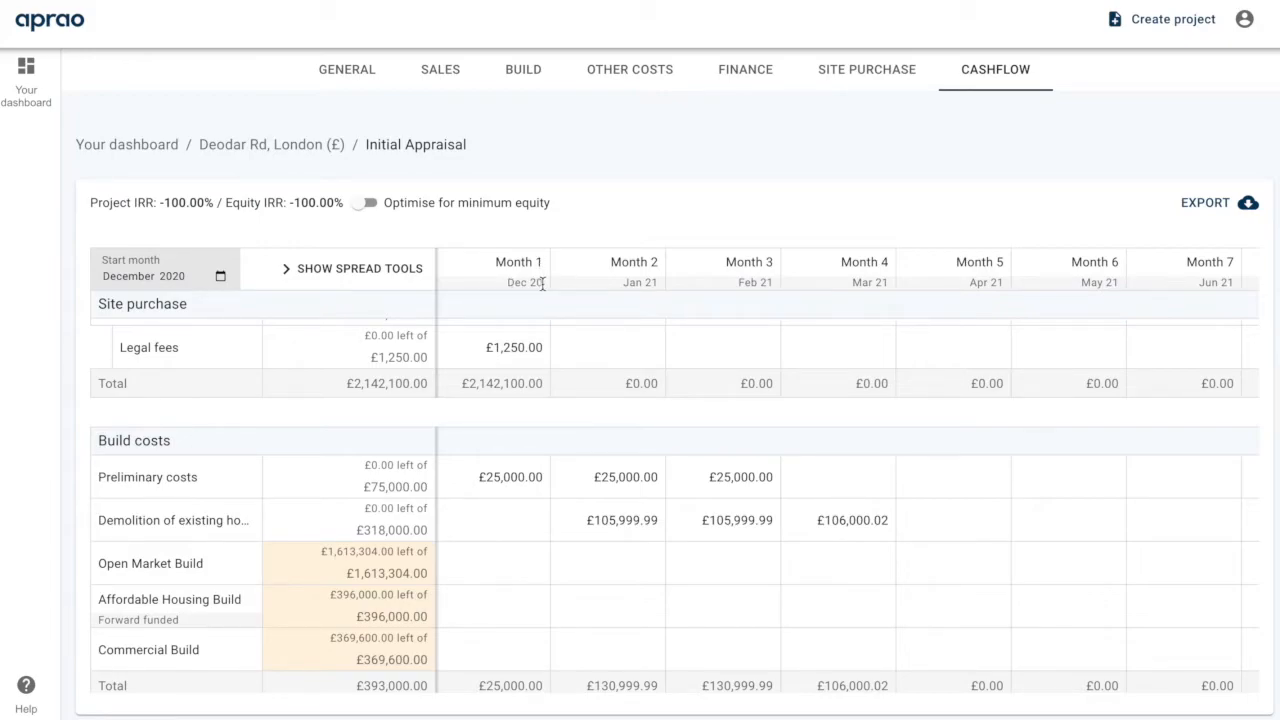
Show the cashflow spread tools and examine the monthly schedule of site purchase, preliminary and demolition costs
click(358, 268)
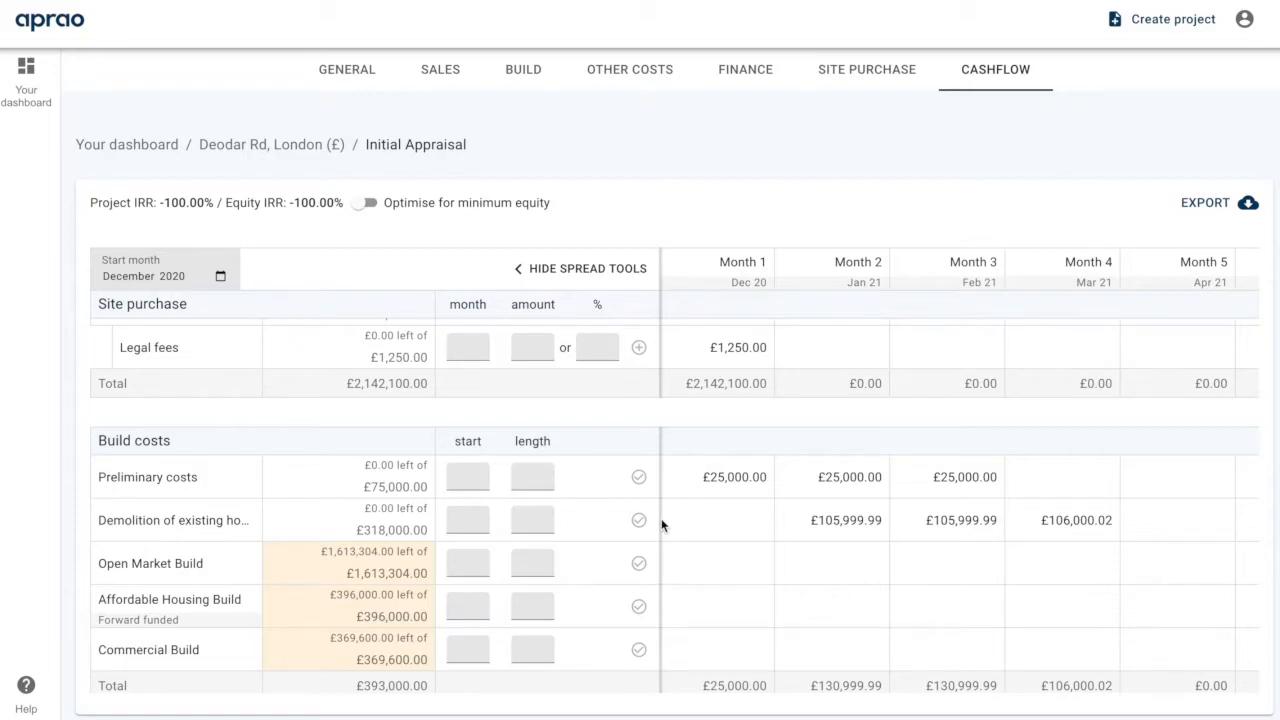
scroll(661, 525, up, 5)
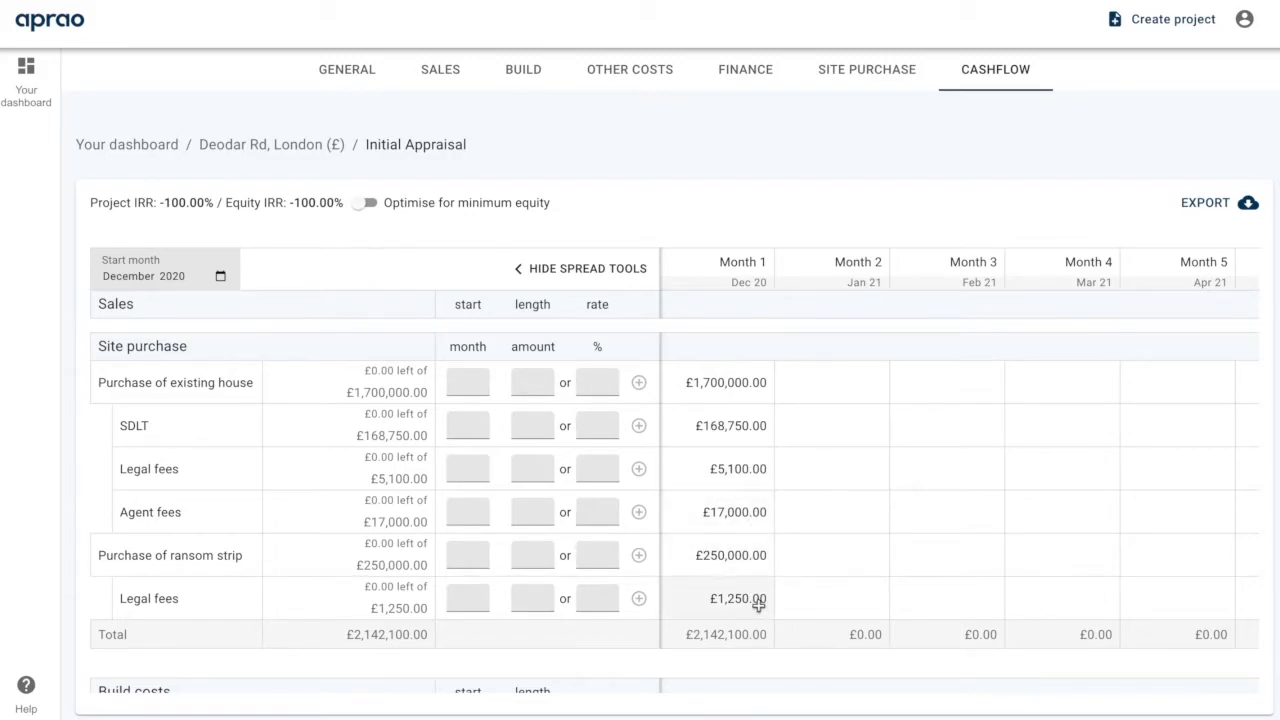
scroll(757, 602, down, 1)
scroll(758, 606, down, 1)
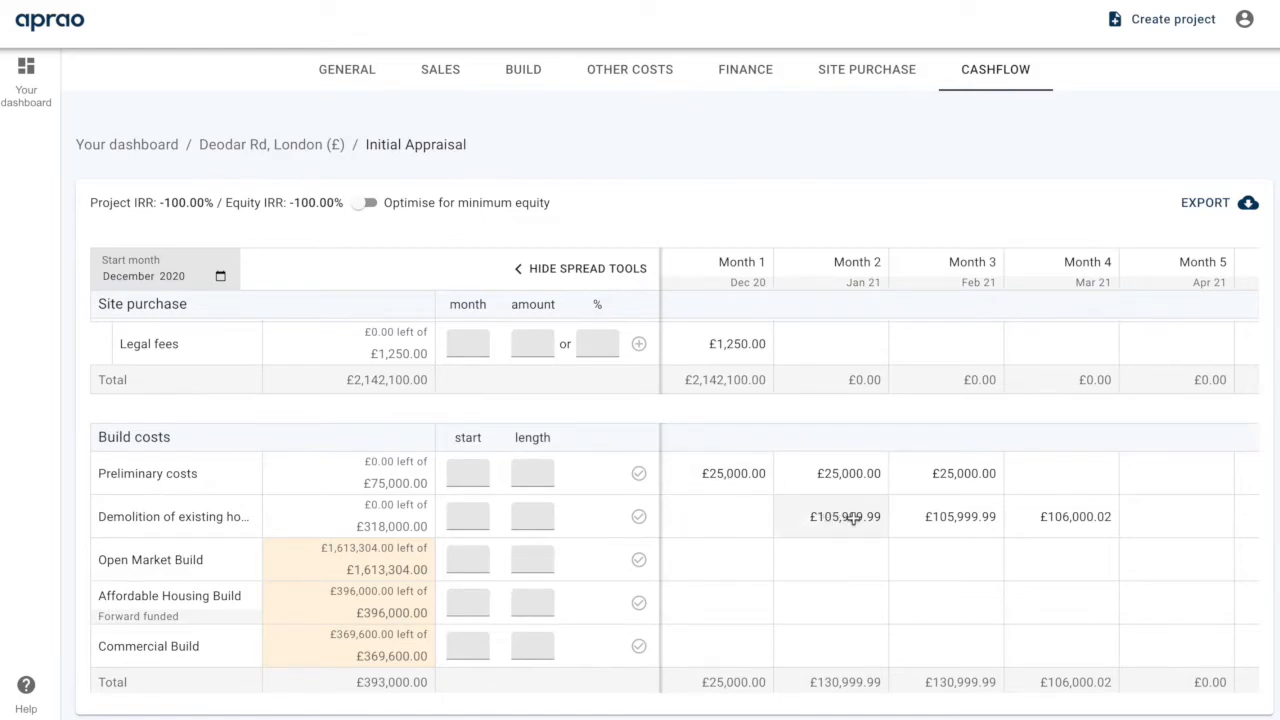
Spread the Open Market Build cost from month 4 over 12 months as an S-Curve
scroll(843, 537, down, 1)
click(451, 504)
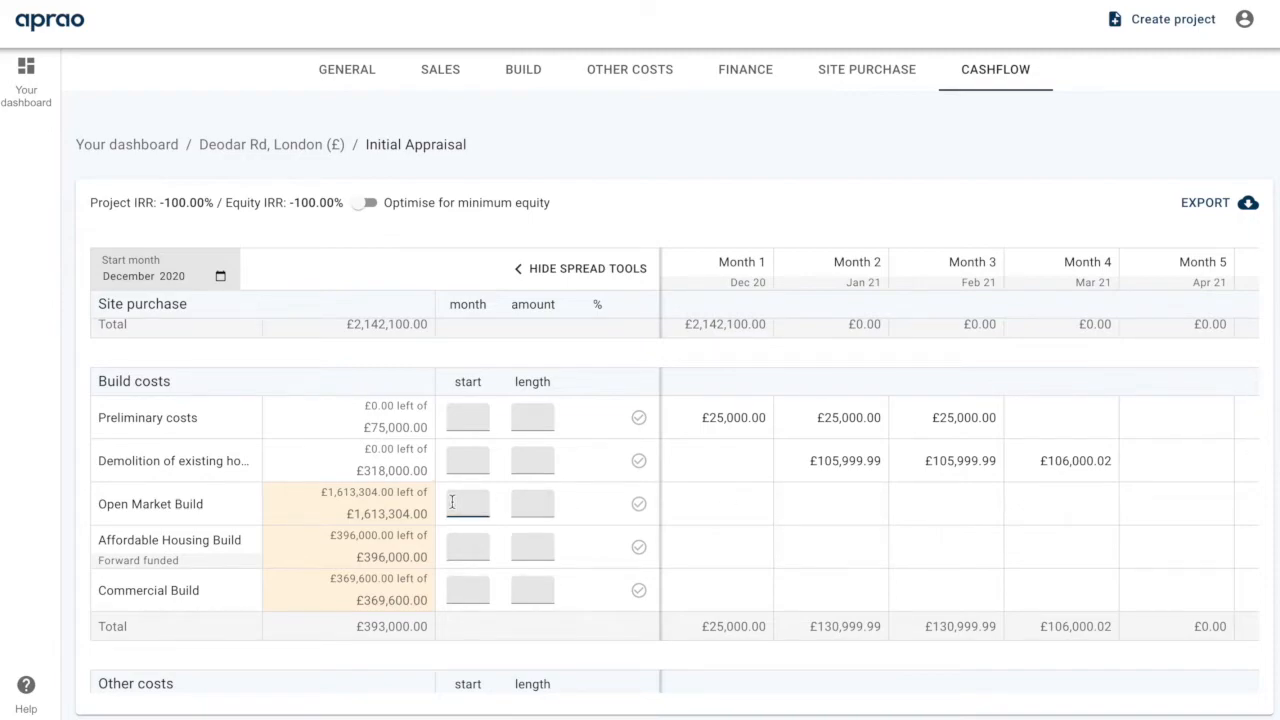
text(4)
click(525, 504)
click(647, 506)
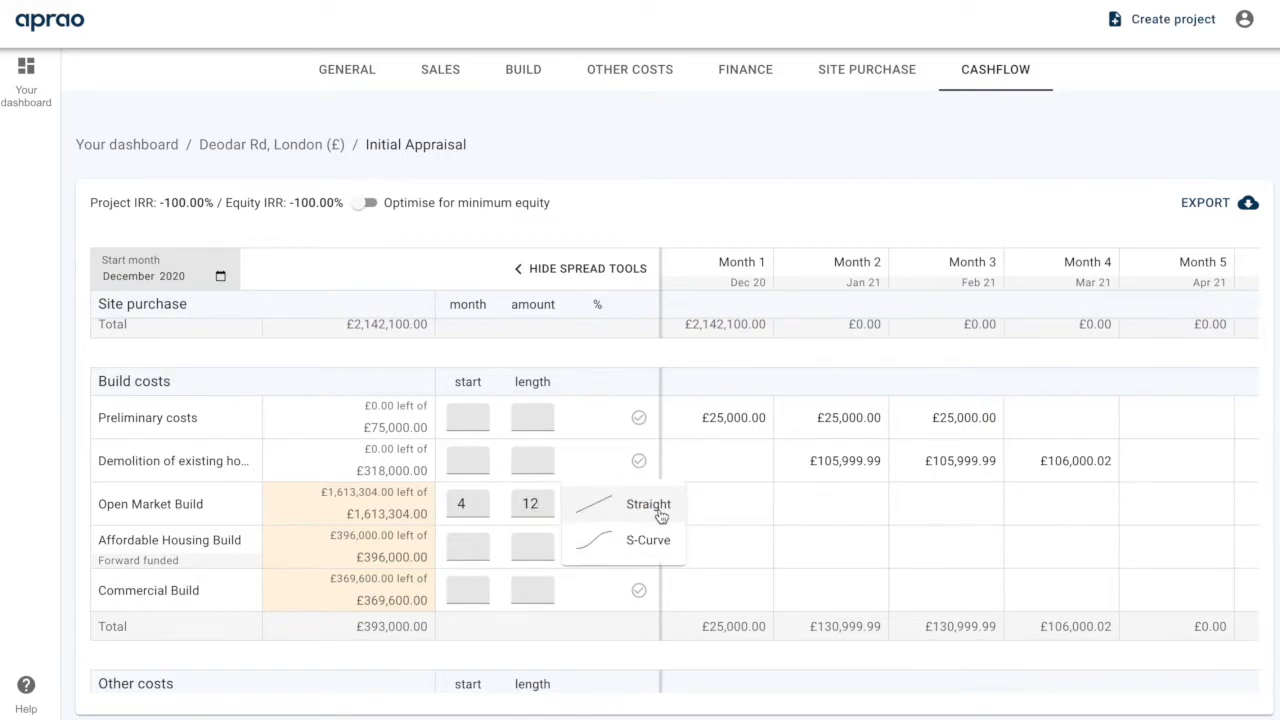
click(657, 547)
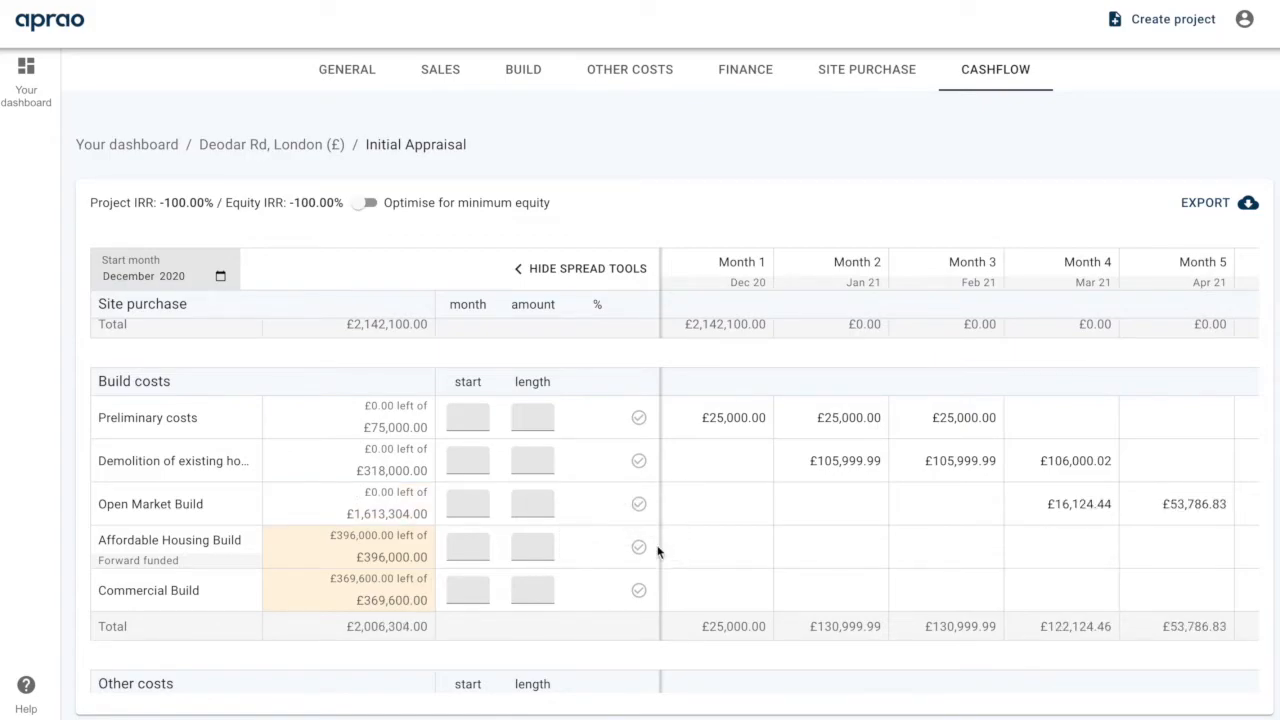
scroll(822, 524, right, 5)
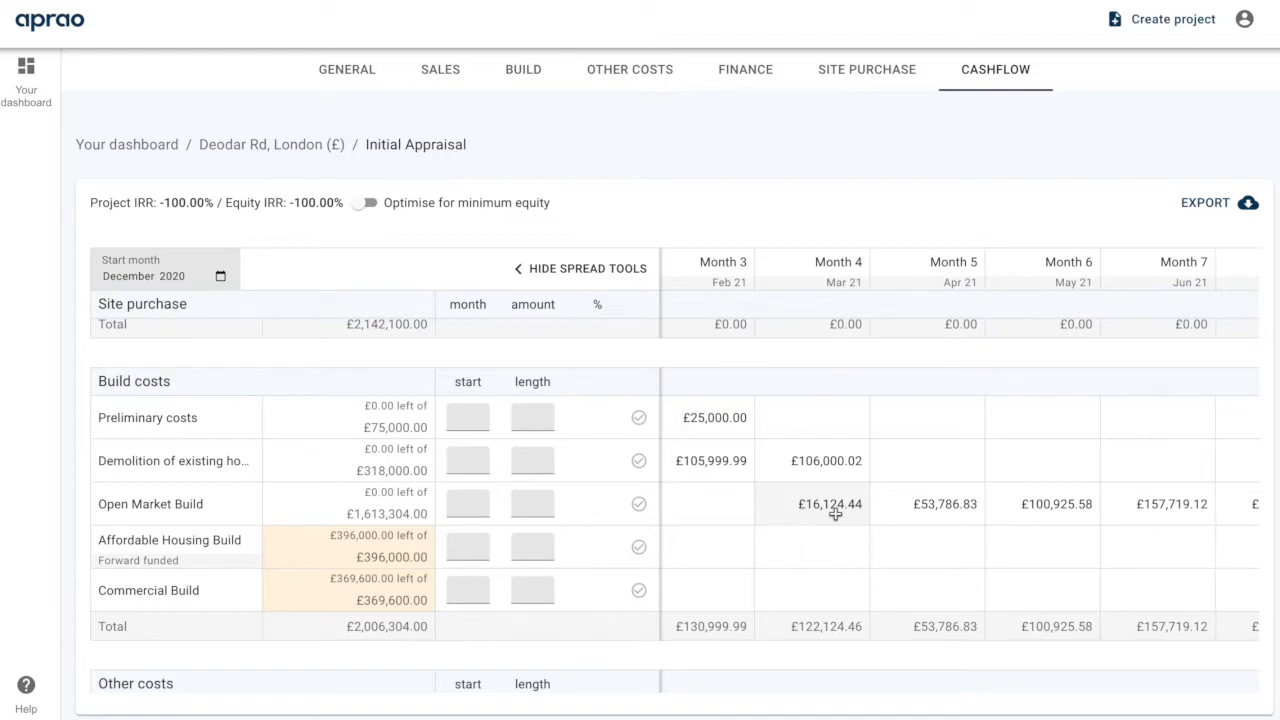
Spread the Affordable Housing Build cost from month 4 over 12 months as an S-Curve
click(478, 549)
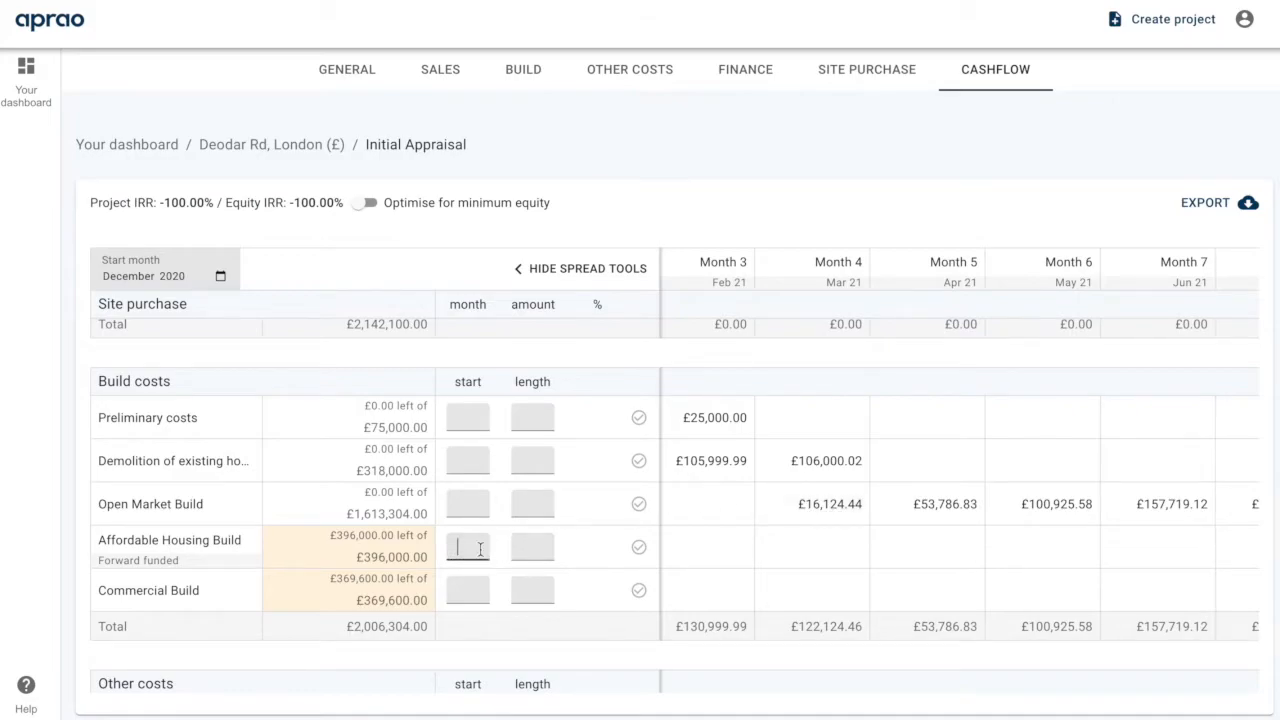
text(4)
key(Tab)
text(12)
click(638, 547)
click(634, 580)
Spread the Commercial Build cost from month 8 over 6 months as an S-Curve
click(467, 588)
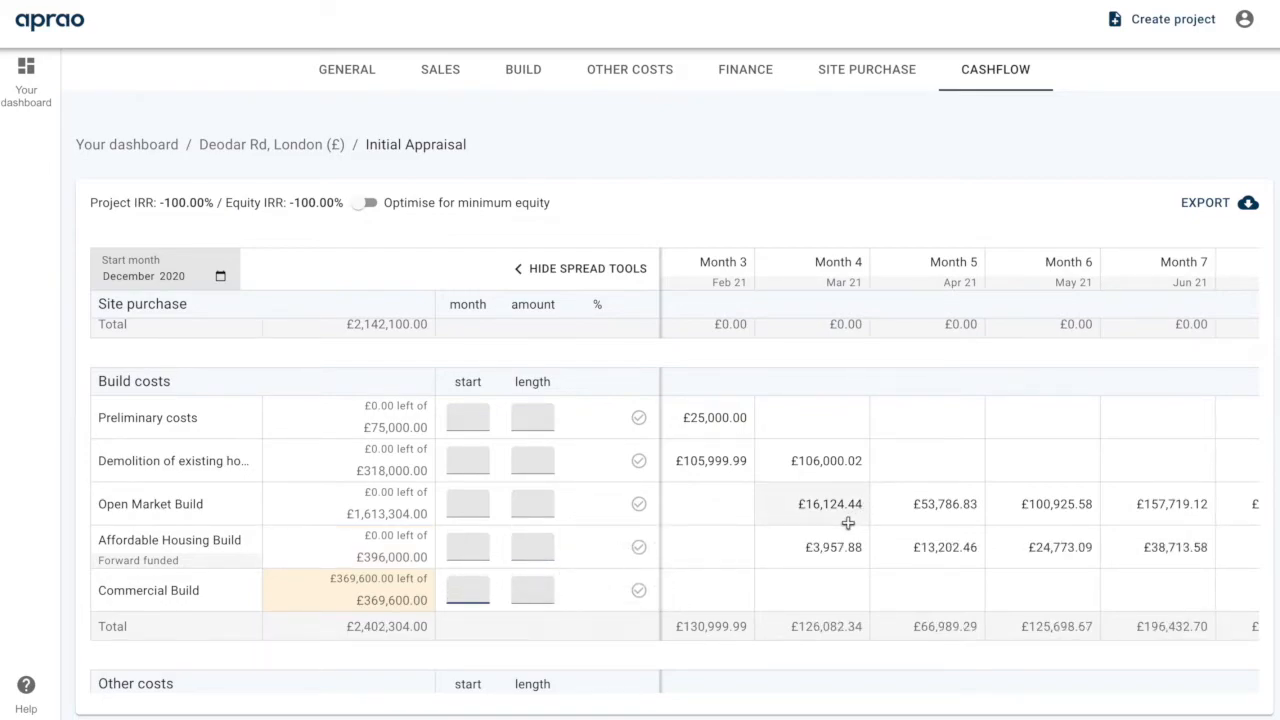
scroll(847, 523, right, 5)
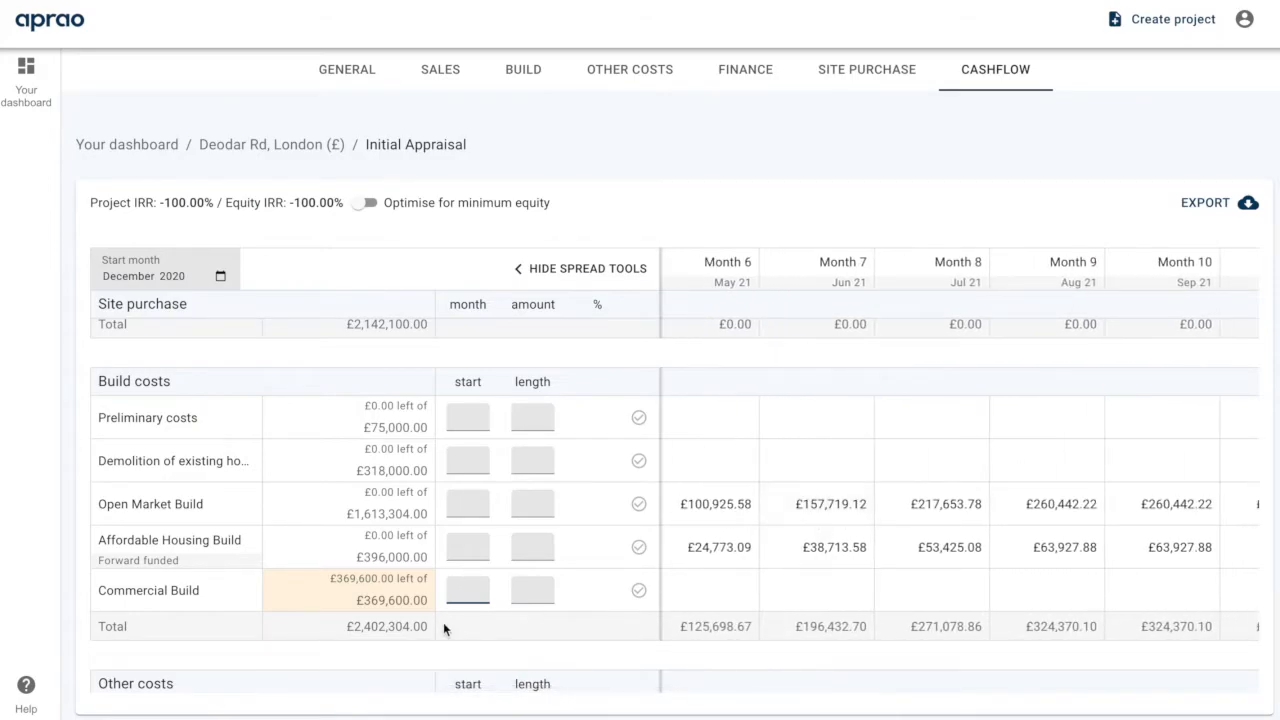
text(8)
click(543, 594)
text(6)
click(636, 596)
click(632, 628)
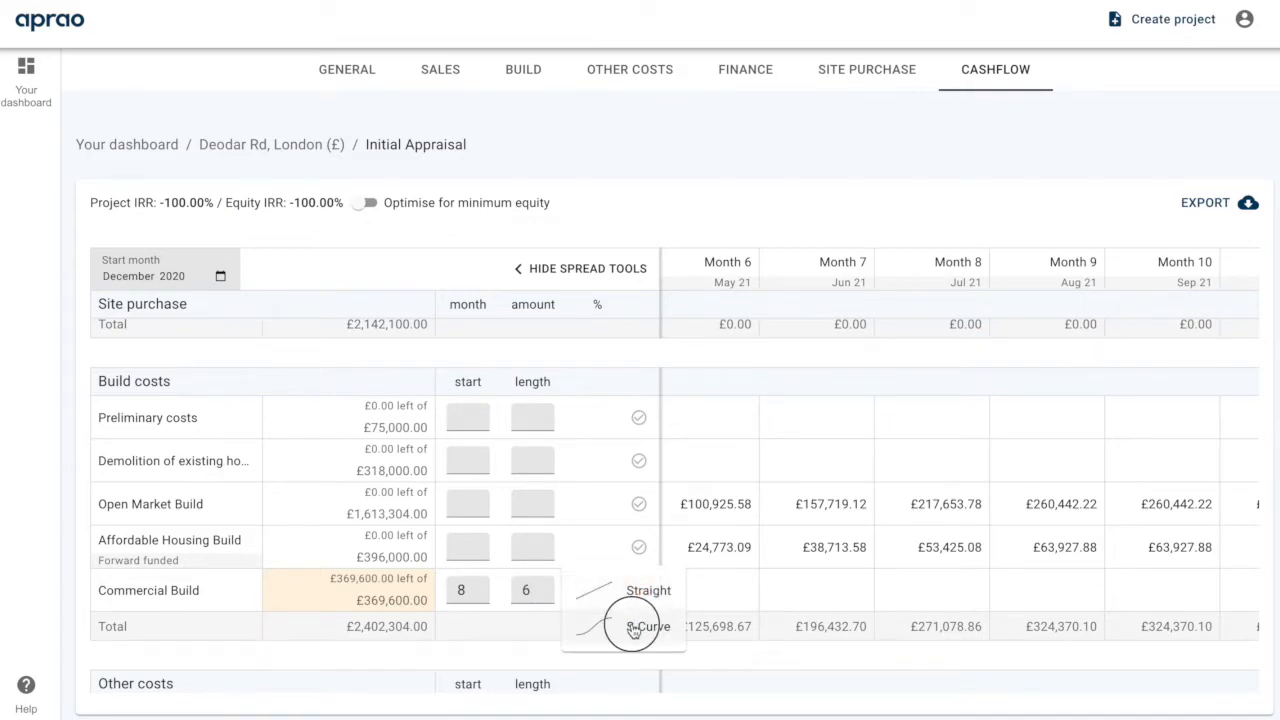
Hide the spread tools and examine the sales rows and the monthly build costs through to the end of the build
scroll(835, 562, left, 5)
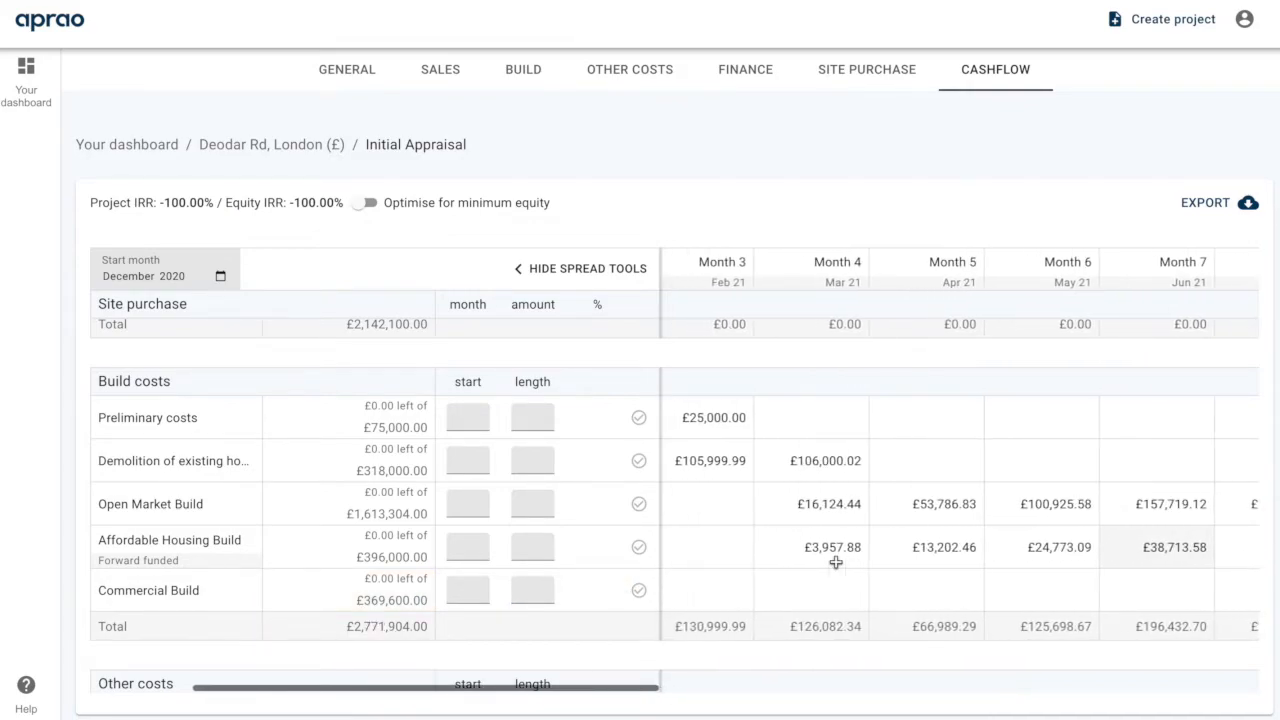
scroll(835, 562, up, 10)
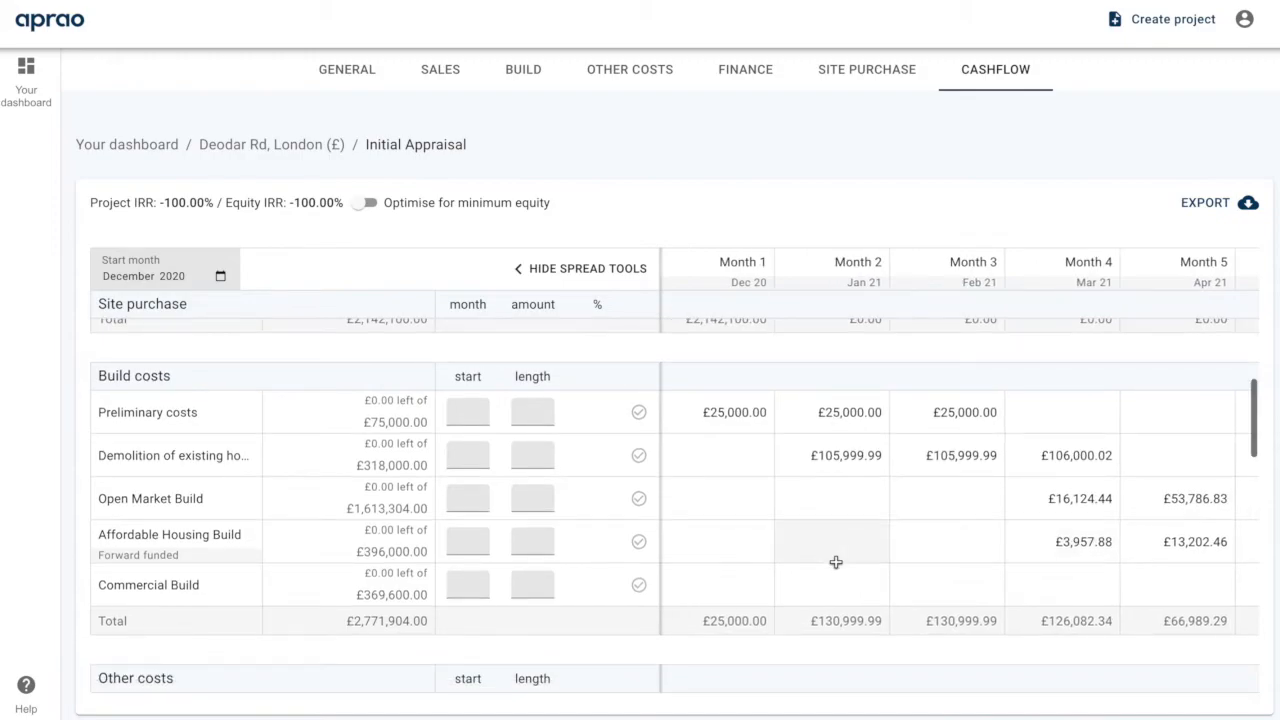
scroll(835, 562, up, 3)
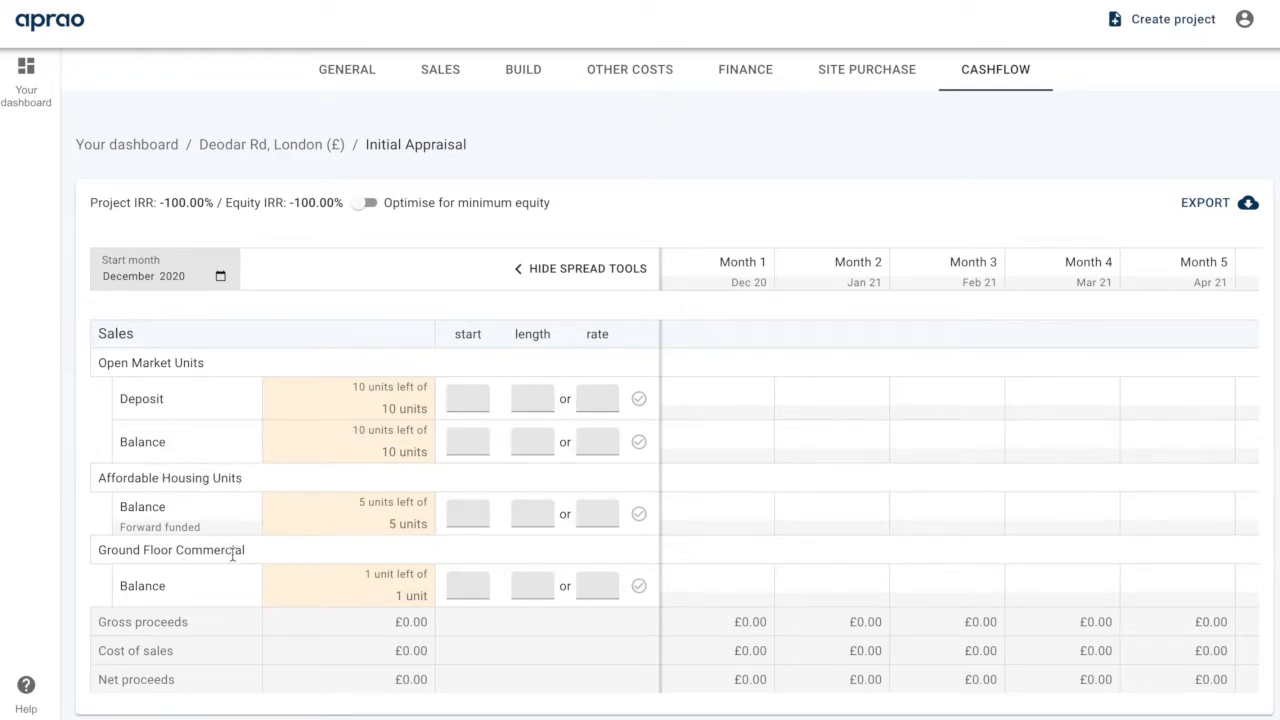
scroll(866, 591, down, 3)
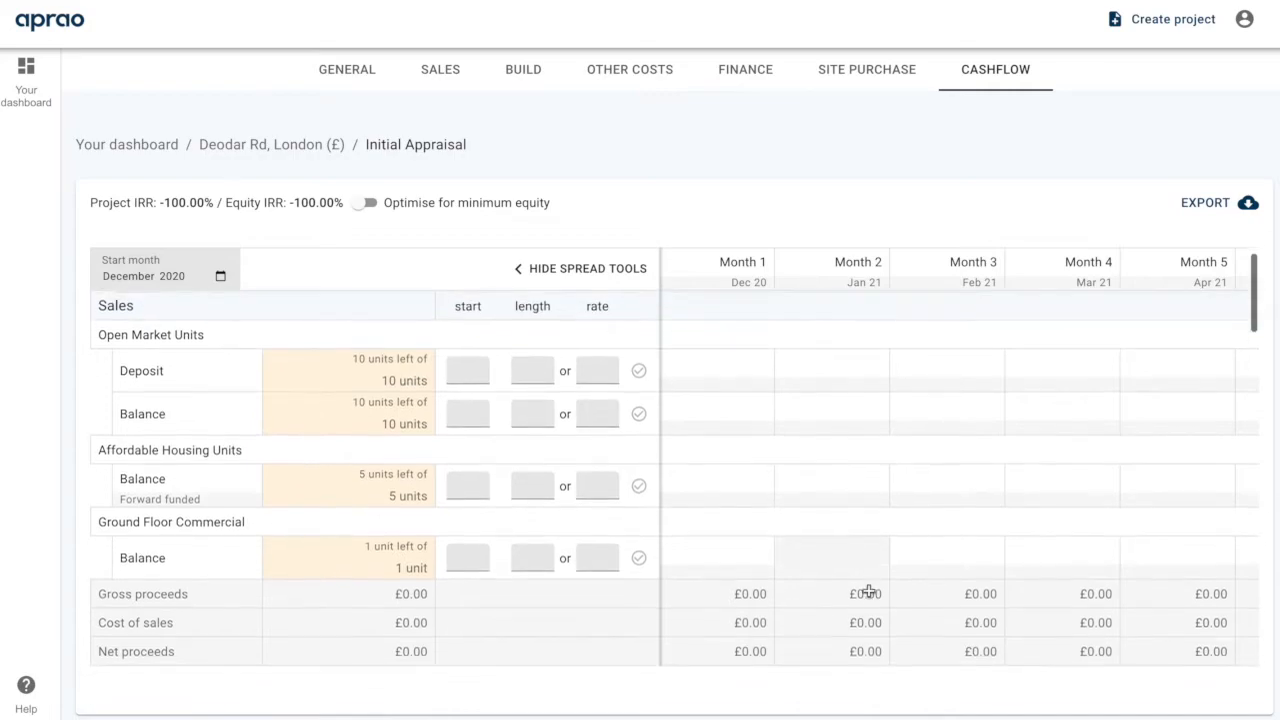
click(562, 269)
scroll(906, 600, down, 9)
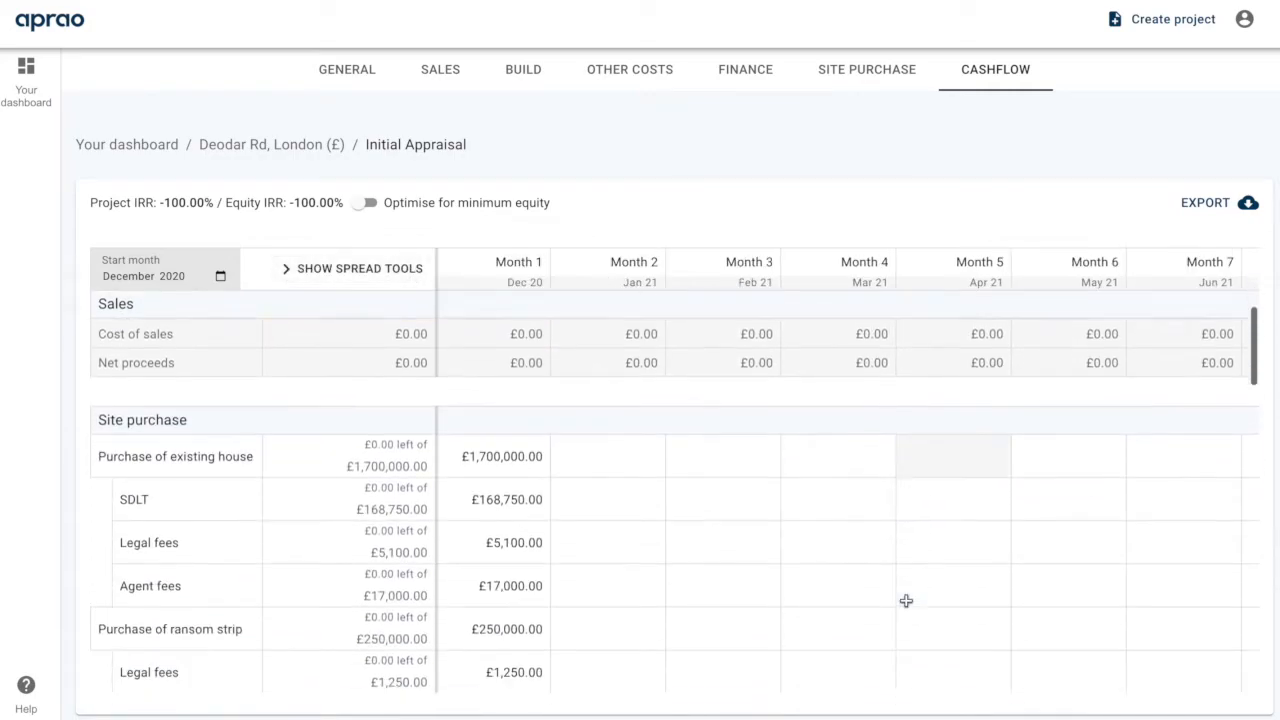
scroll(906, 600, right, 10)
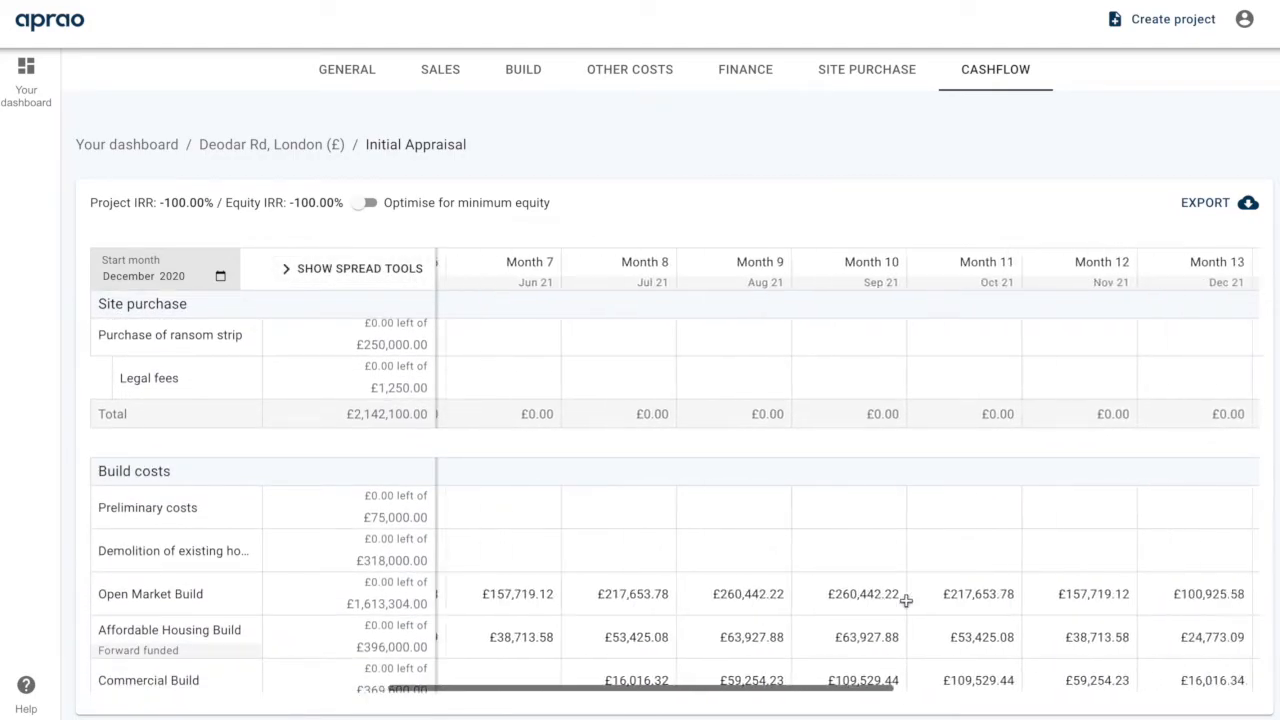
scroll(906, 600, left, 1)
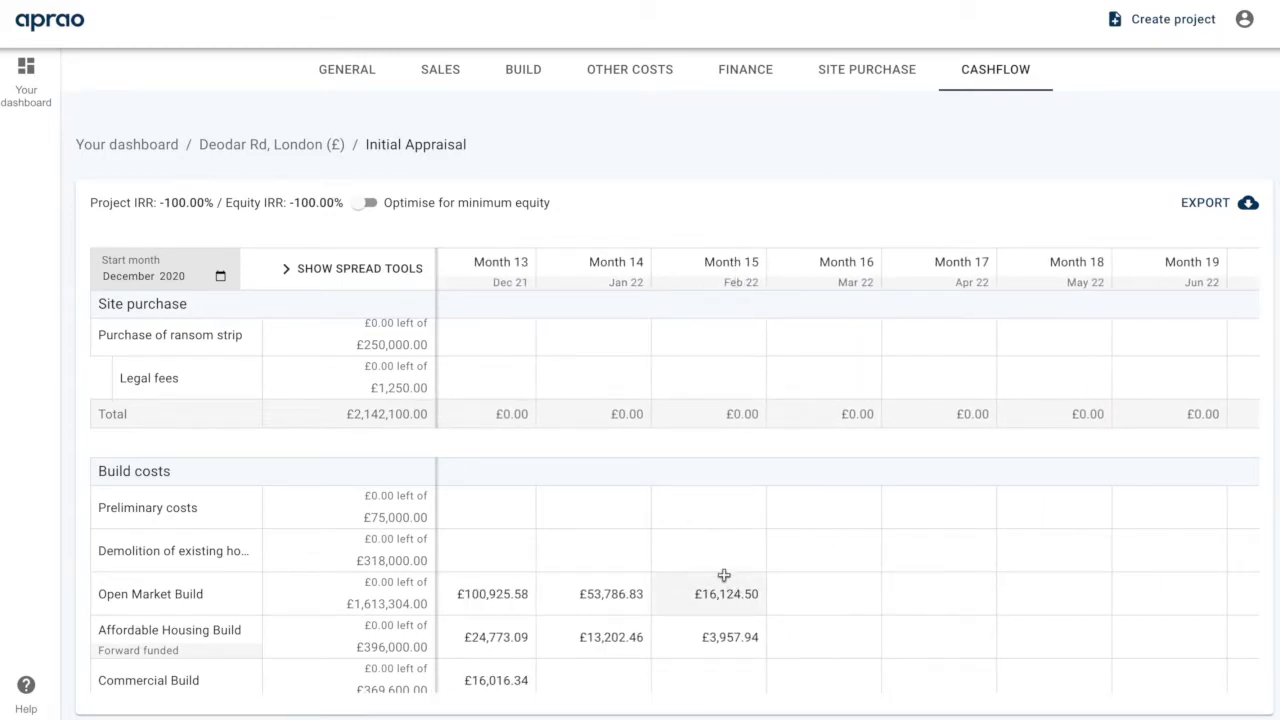
Show the spread tools and spread the Open Market Units deposits from month 6 at a rate of 1 unit per month
scroll(690, 540, up, 5)
click(336, 259)
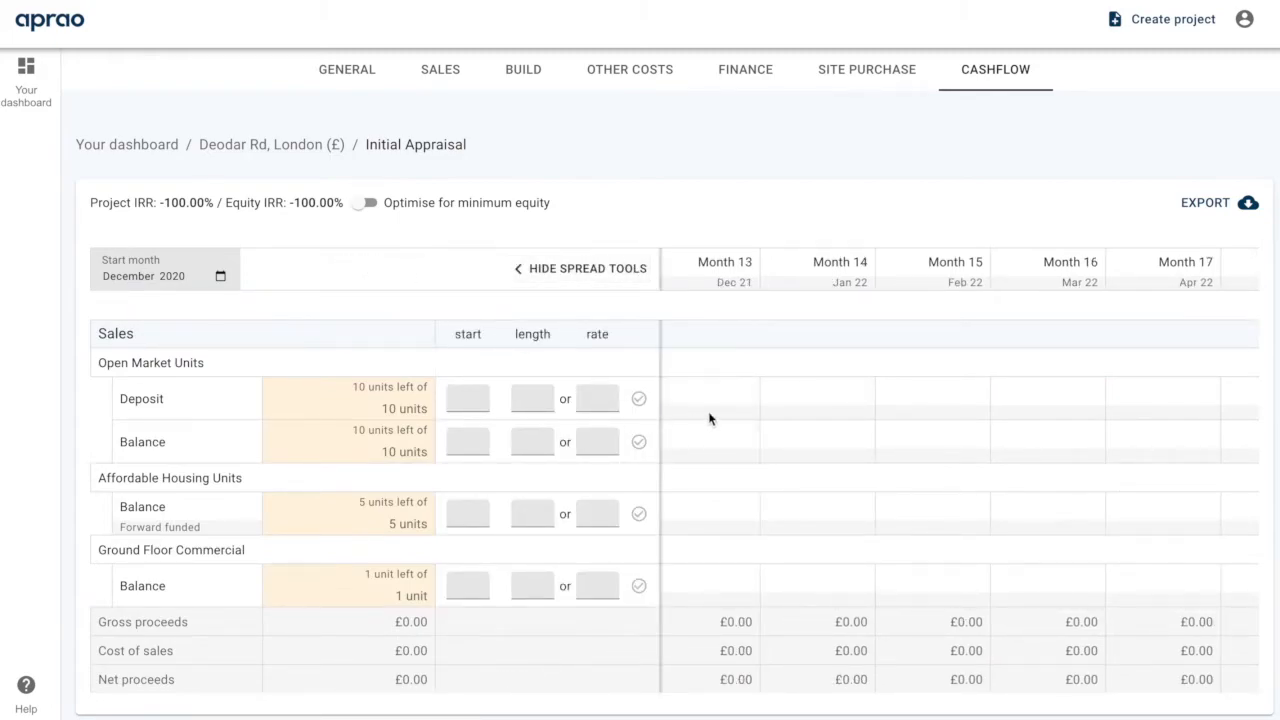
click(470, 401)
text(6)
click(602, 400)
text(1)
click(639, 399)
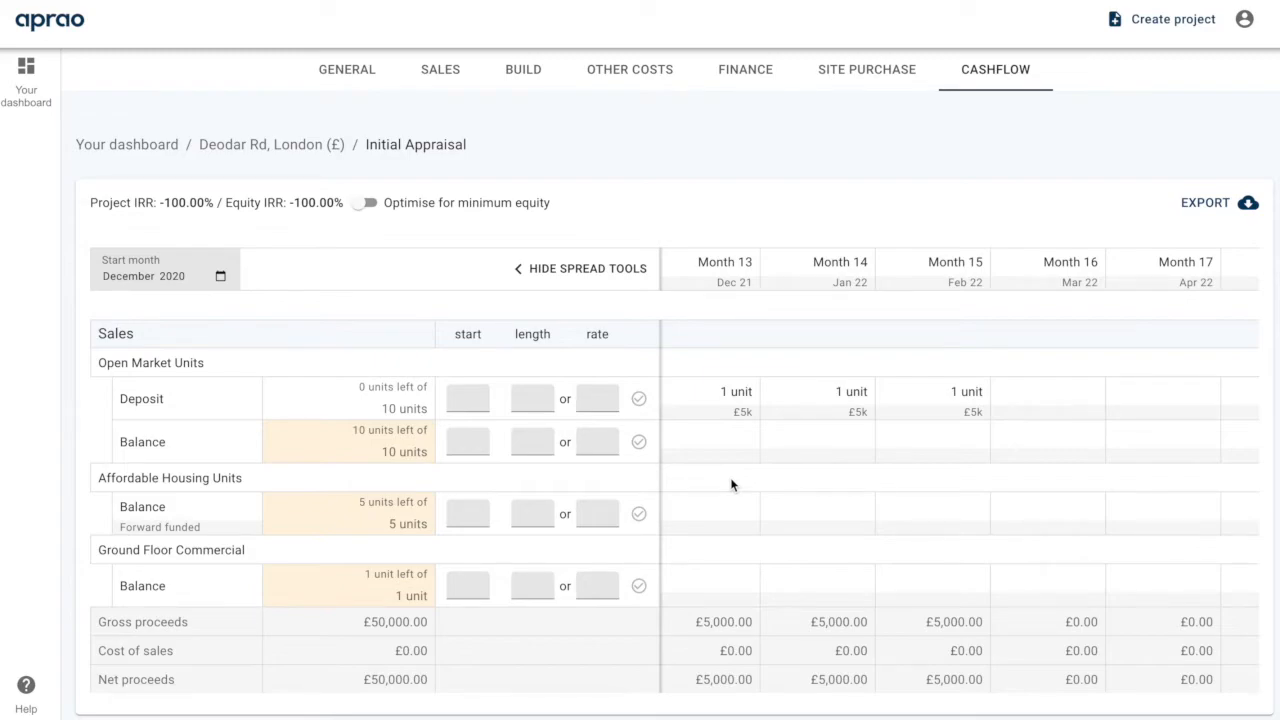
Spread the Open Market Units balance from month 15 at a rate of 3 units per month
scroll(731, 485, left, 5)
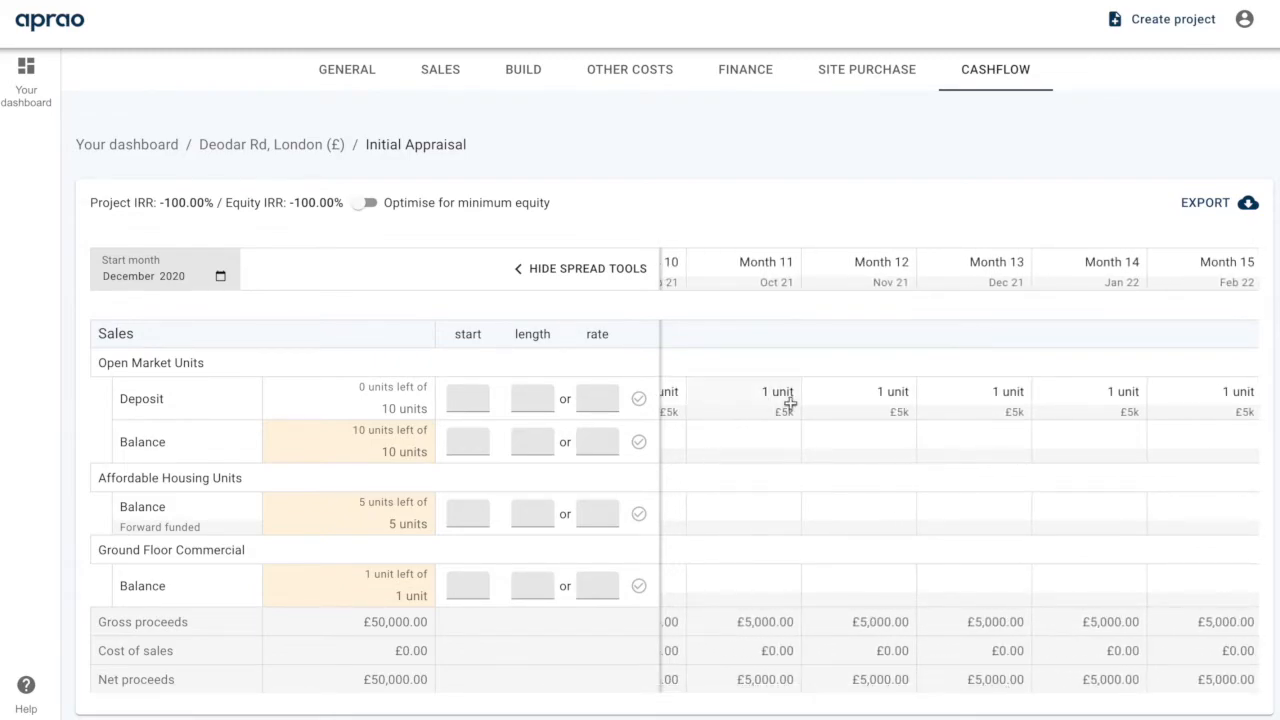
scroll(929, 394, right, 3)
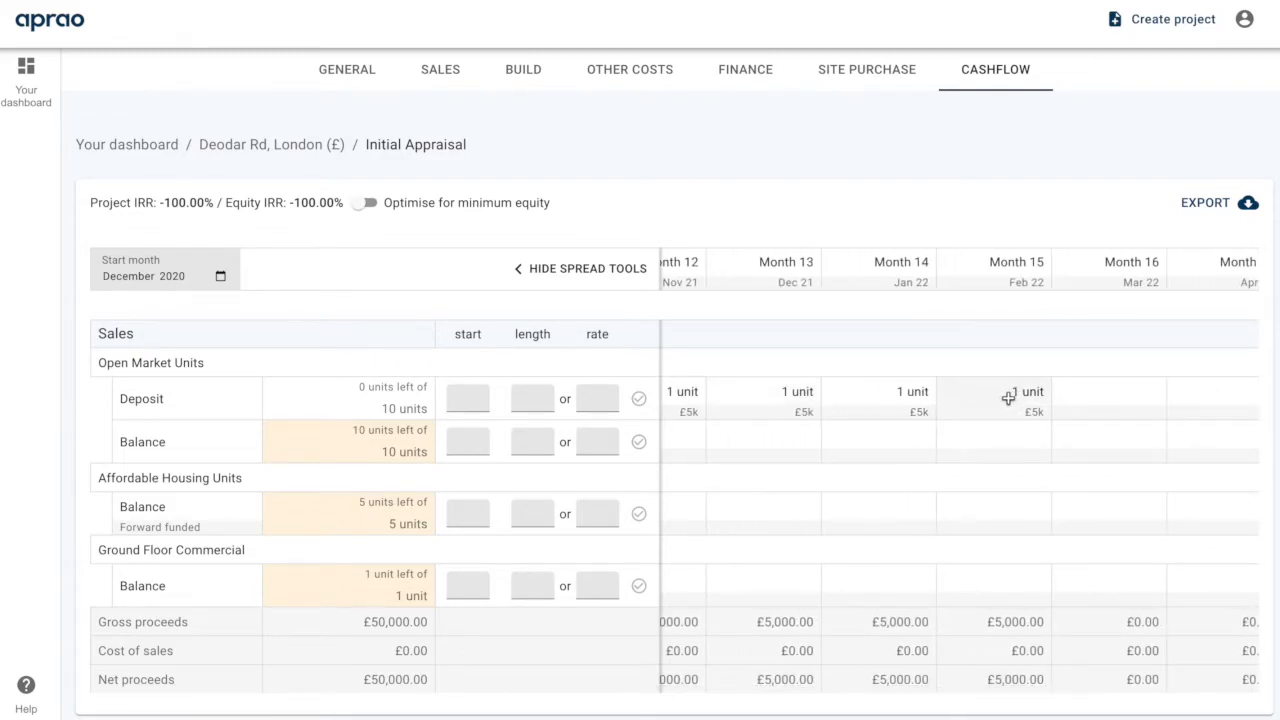
scroll(1008, 528, right, 2)
click(478, 440)
text(15)
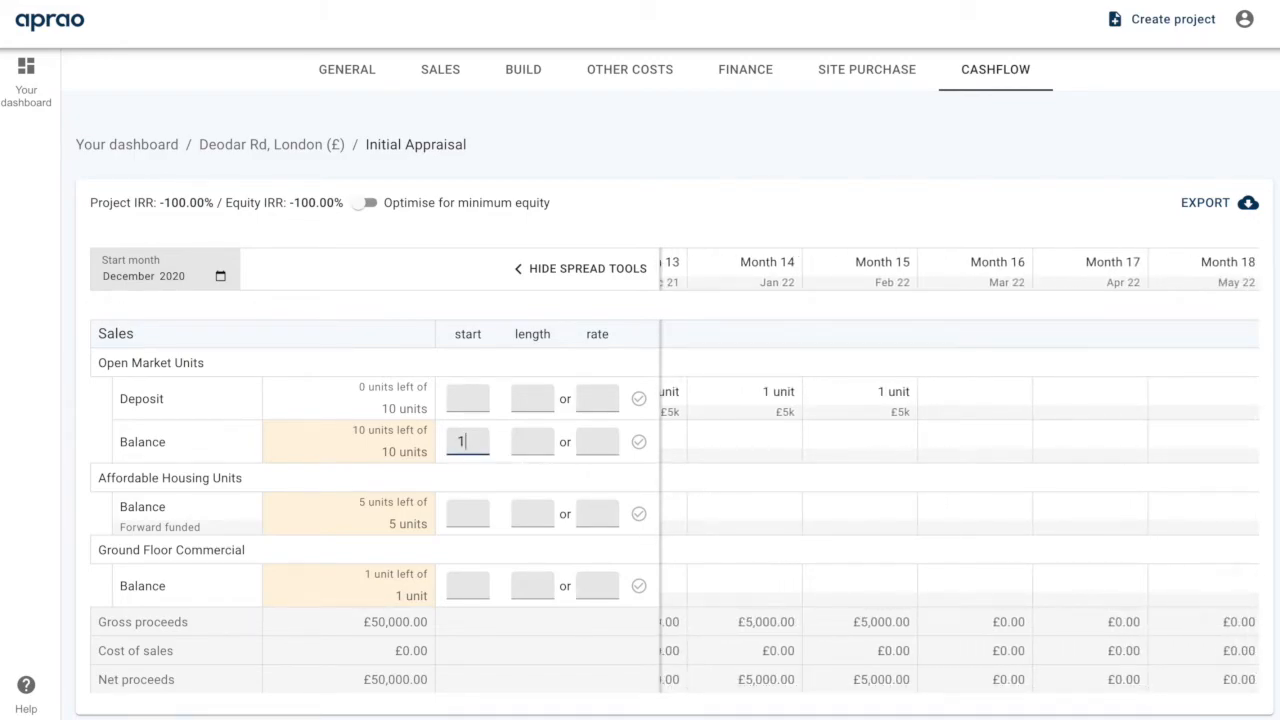
click(588, 440)
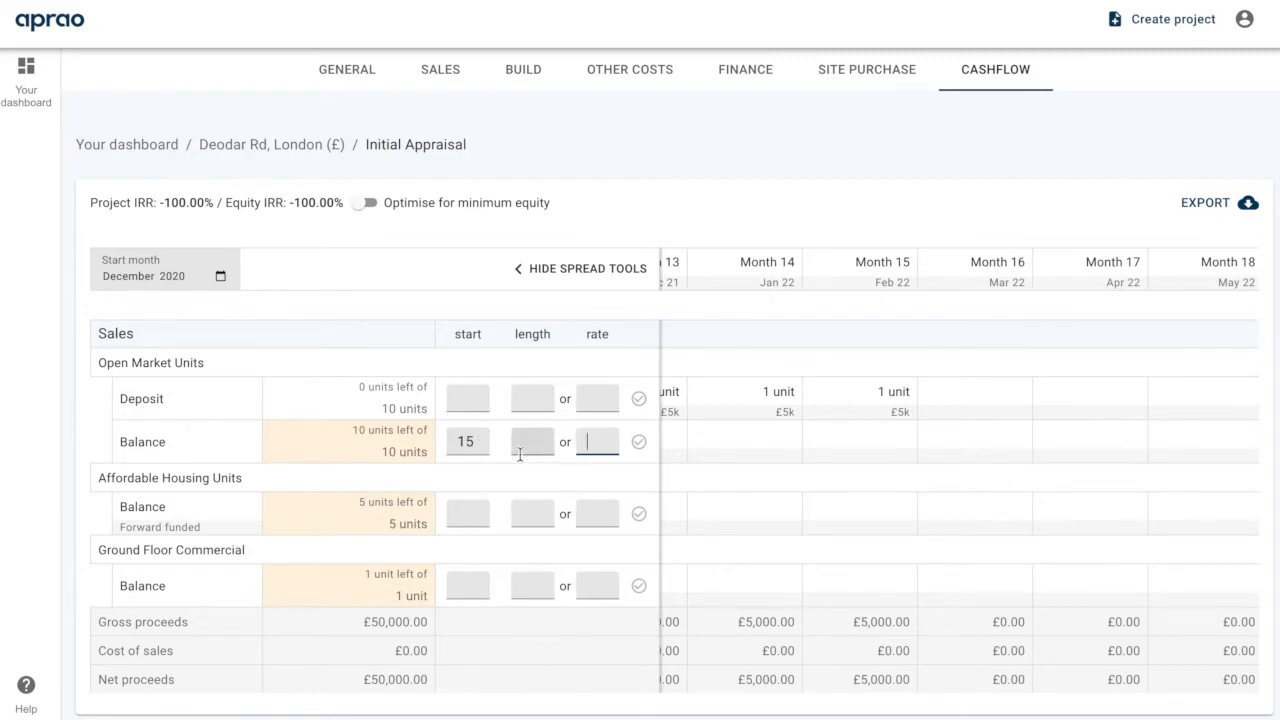
text(3)
click(638, 444)
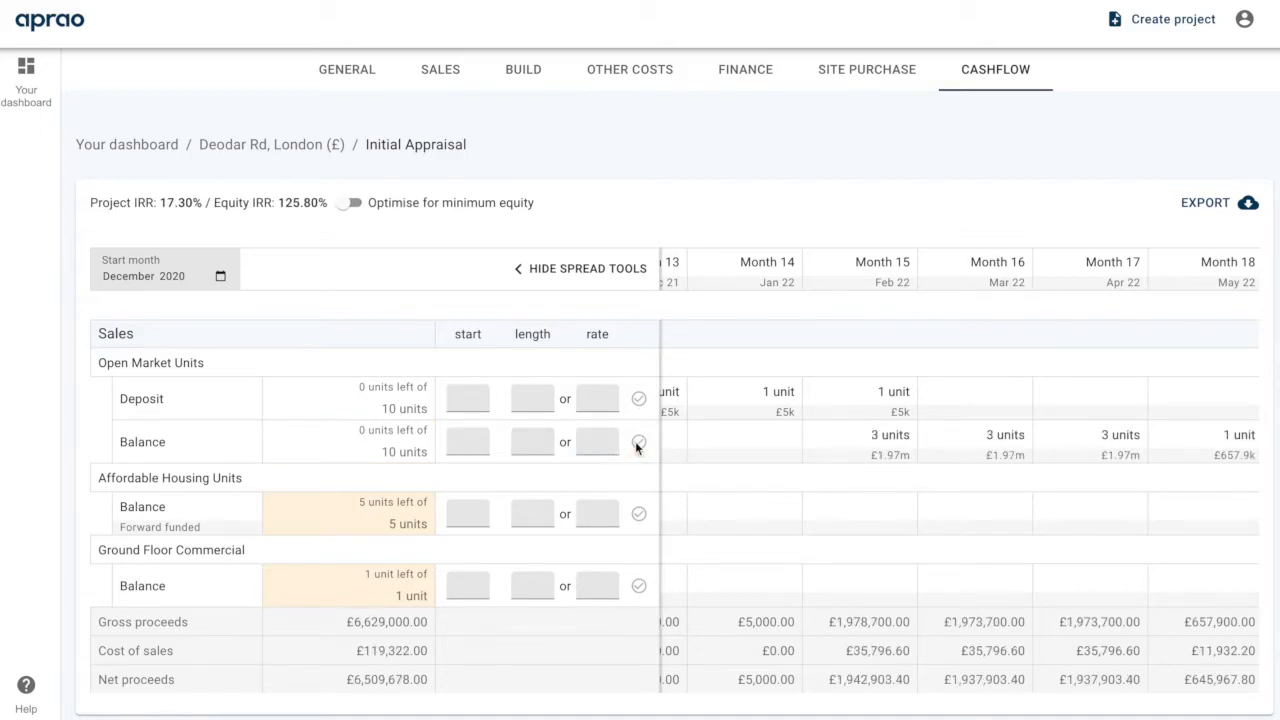
Spread the Affordable Housing Units balance from month 15 with a length of 1 month
scroll(897, 506, right, 2)
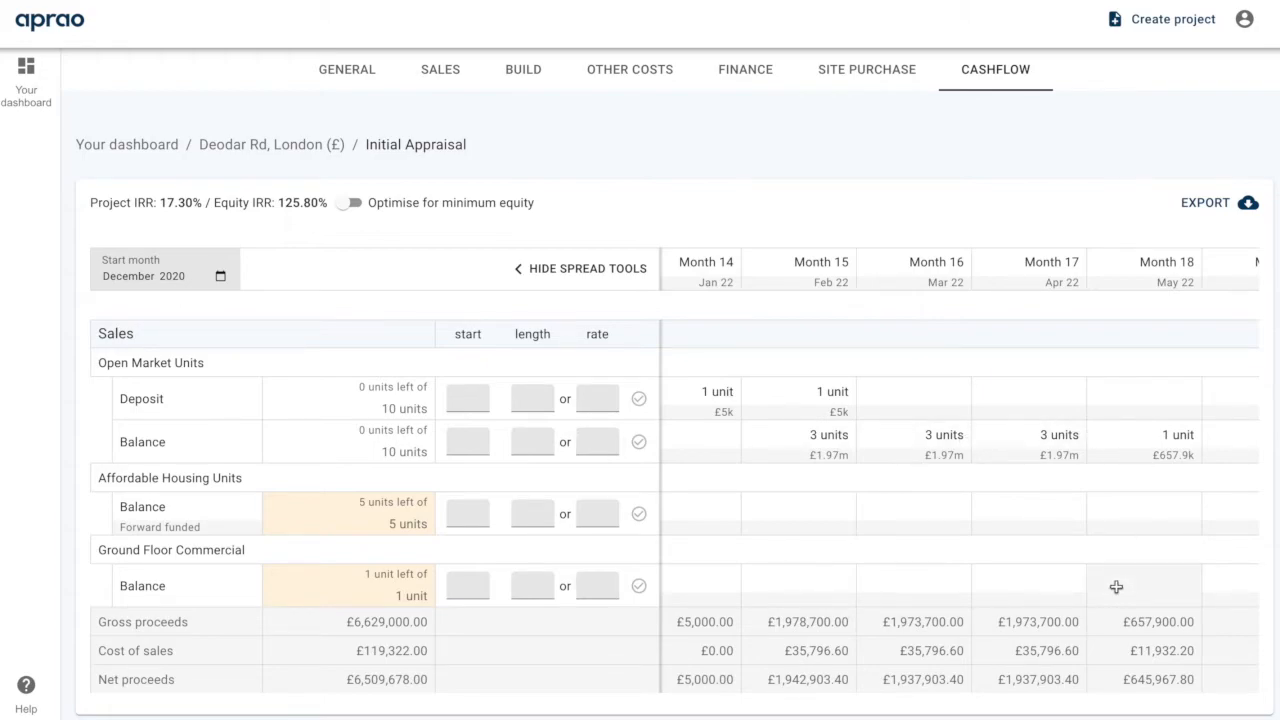
scroll(985, 540, down, 1)
click(464, 464)
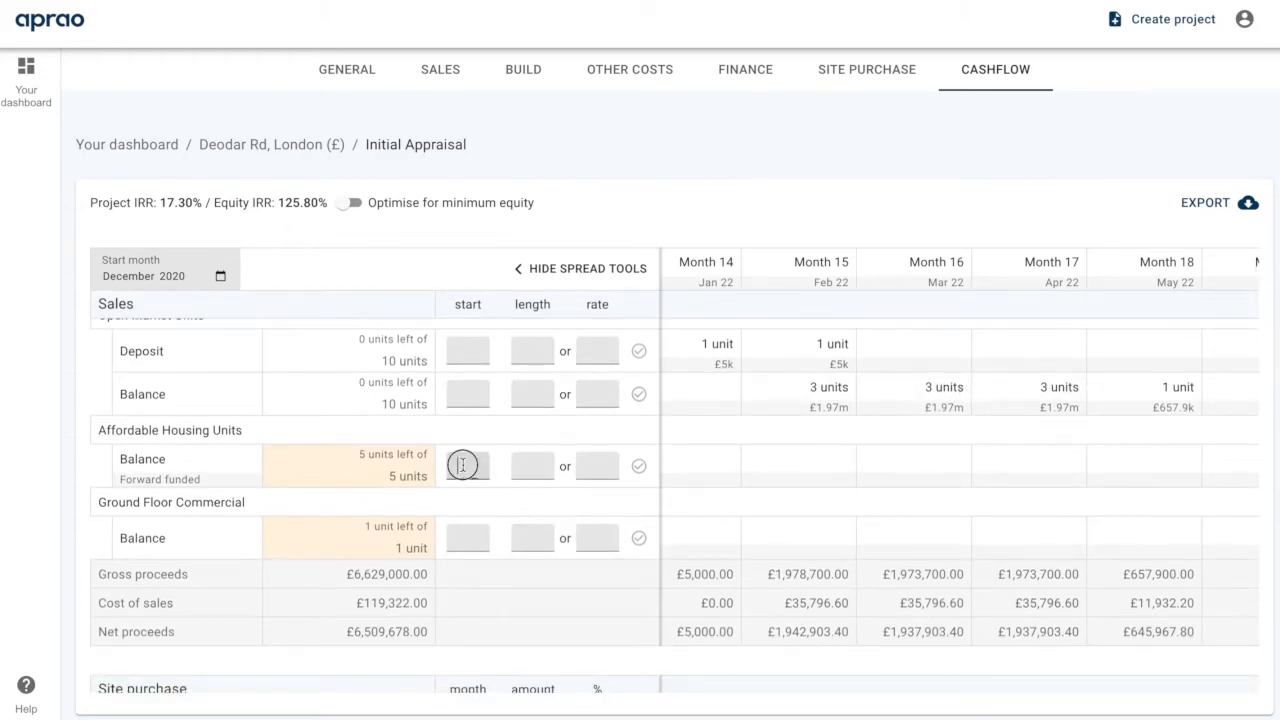
text(15)
key(Tab)
text(1)
click(638, 470)
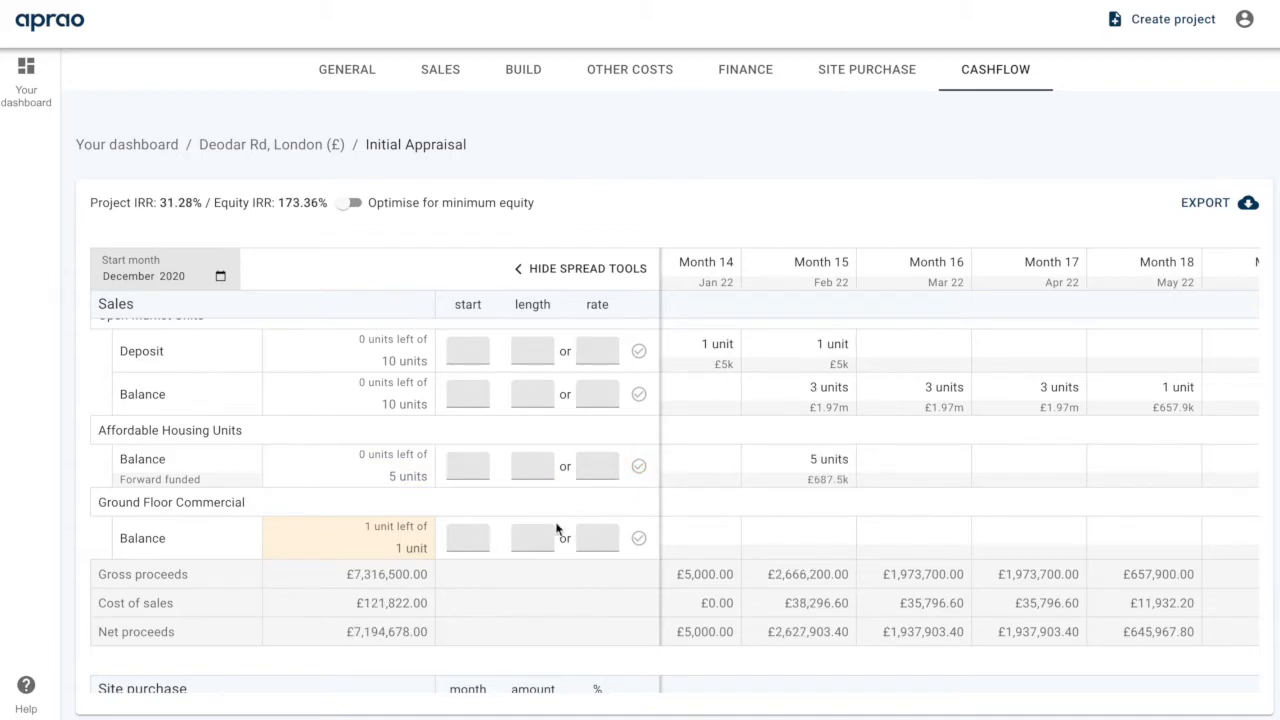
Spread the Ground Floor Commercial balance from month 20 with a length of 1 month
click(455, 543)
scroll(1091, 505, right, 2)
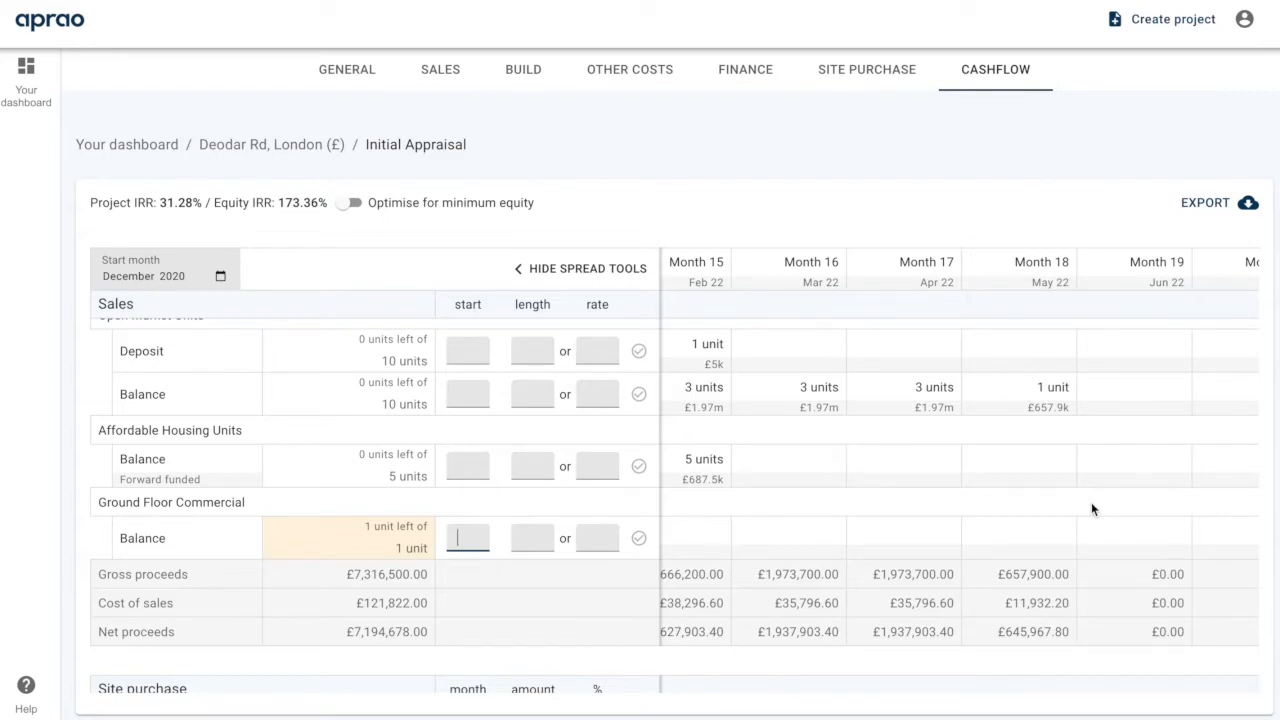
text(20)
key(Tab)
text(1)
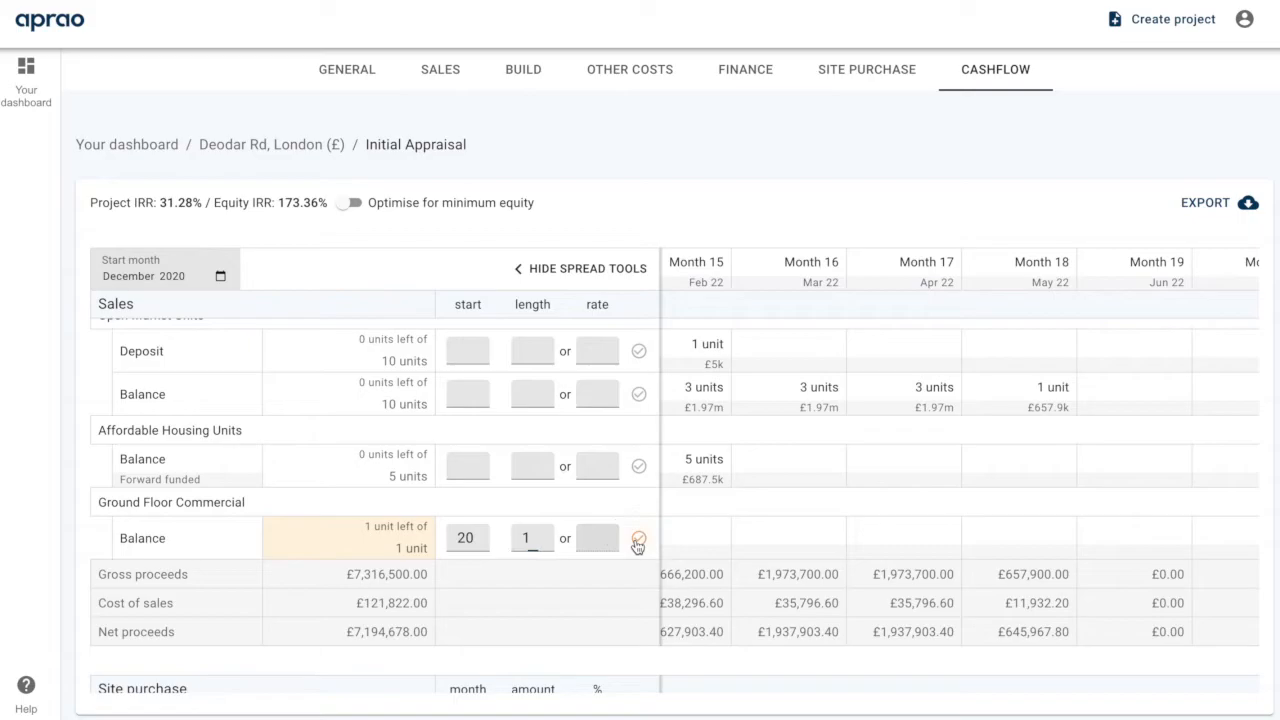
click(637, 538)
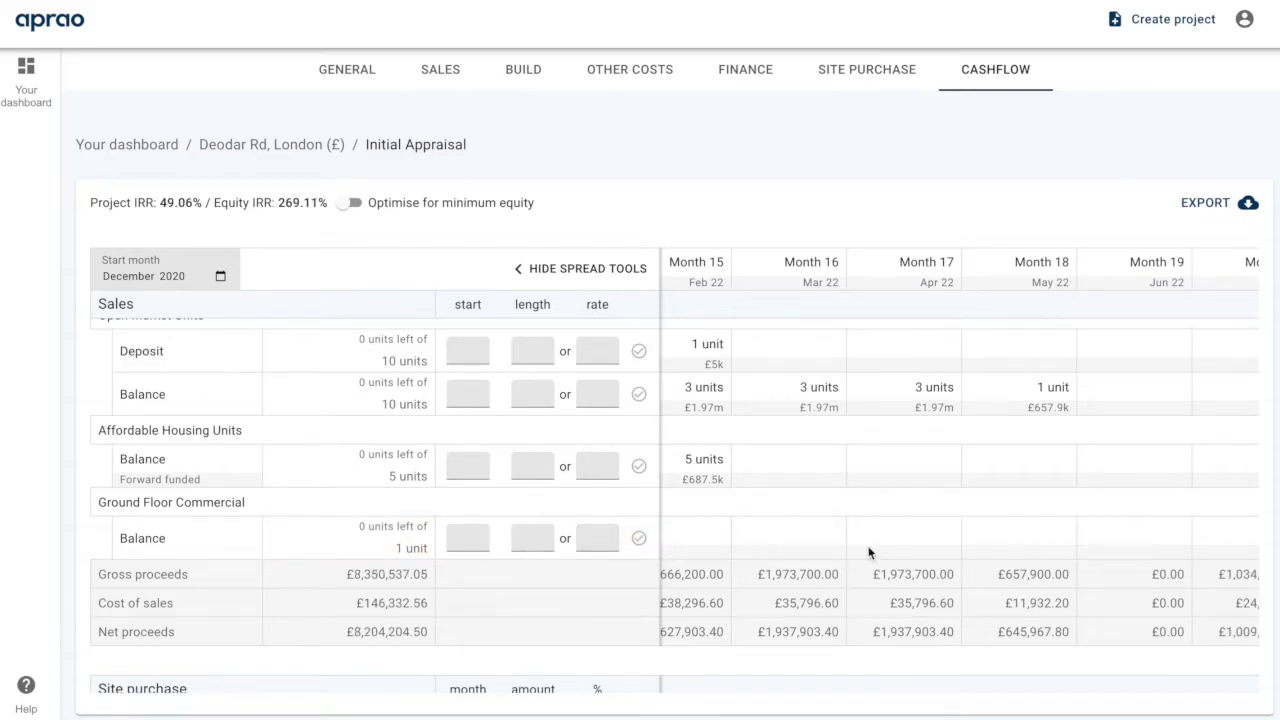
Hide the spread tools and examine the monthly finance, interest, lenders fees and developer's equity across the whole cashflow
click(547, 268)
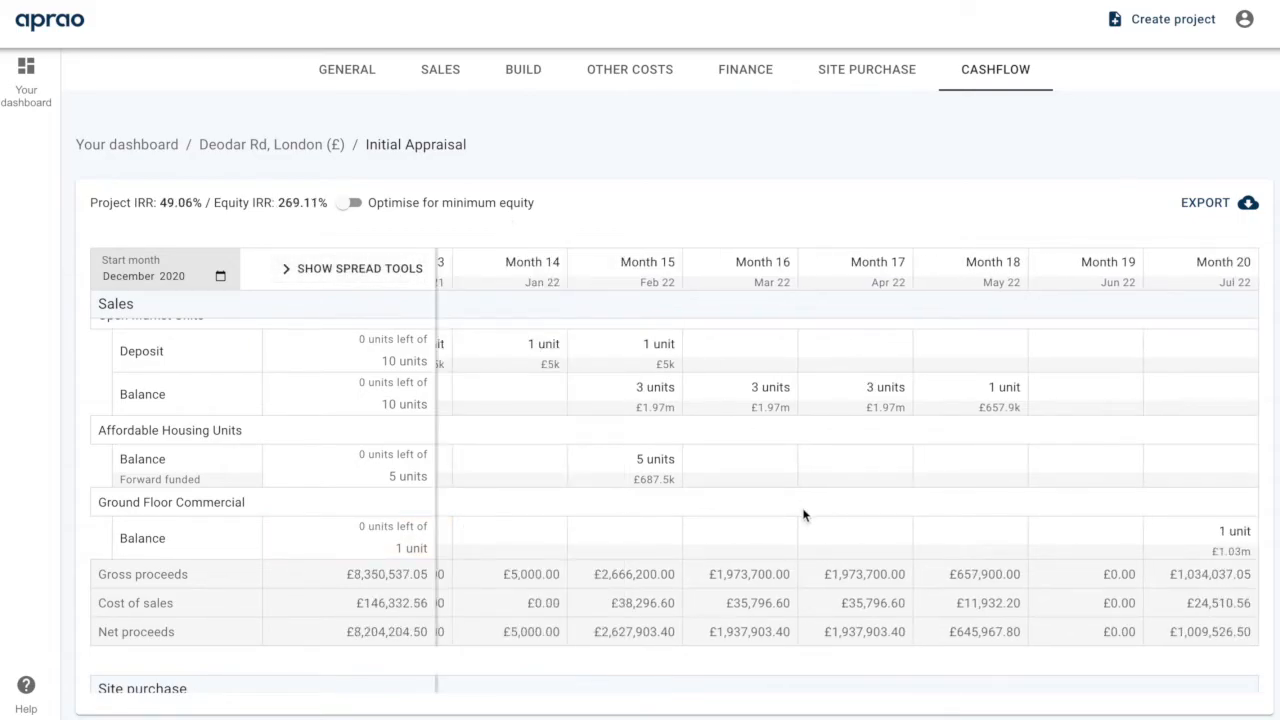
scroll(803, 515, down, 10)
scroll(803, 509, down, 10)
scroll(803, 509, down, 5)
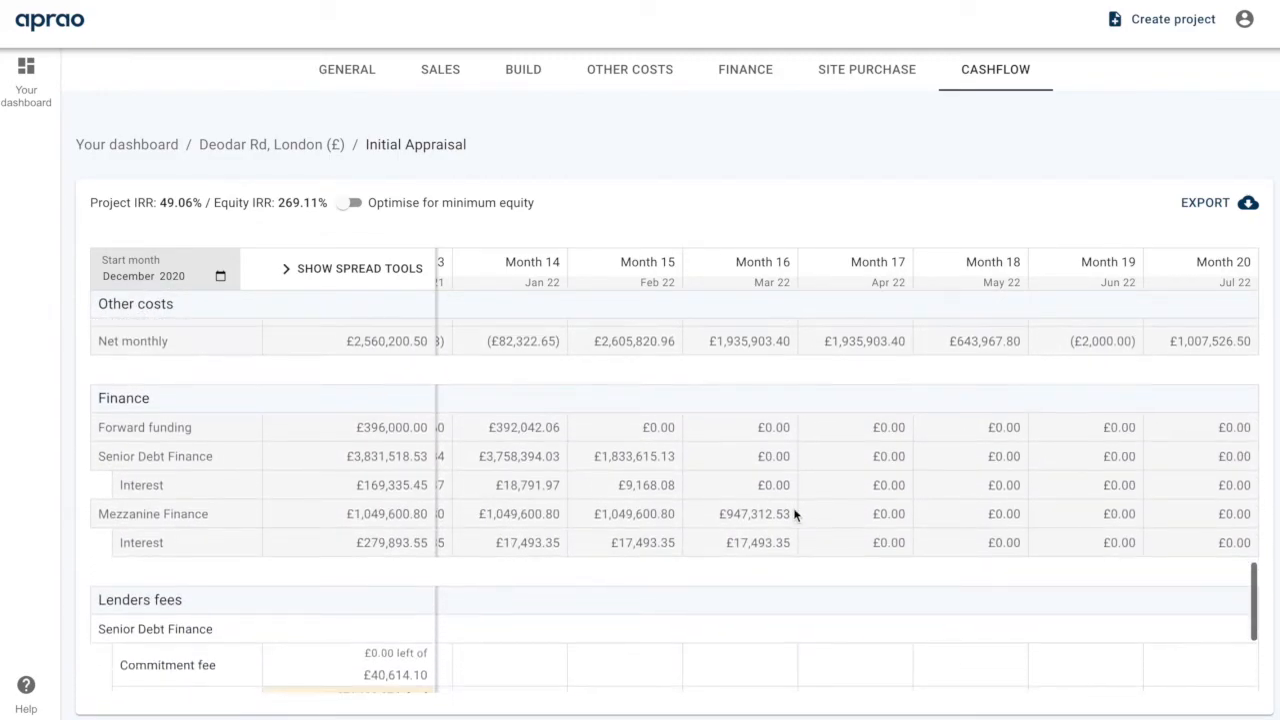
scroll(693, 503, left, 10)
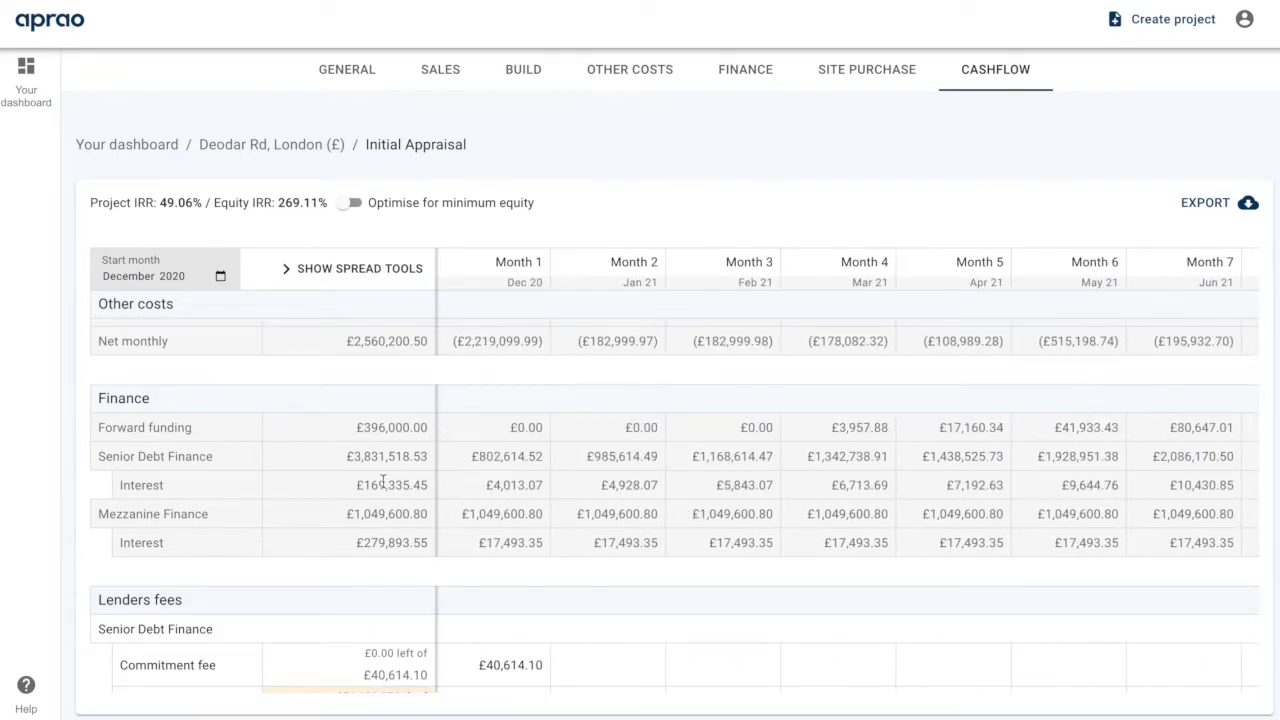
scroll(416, 480, up, 1)
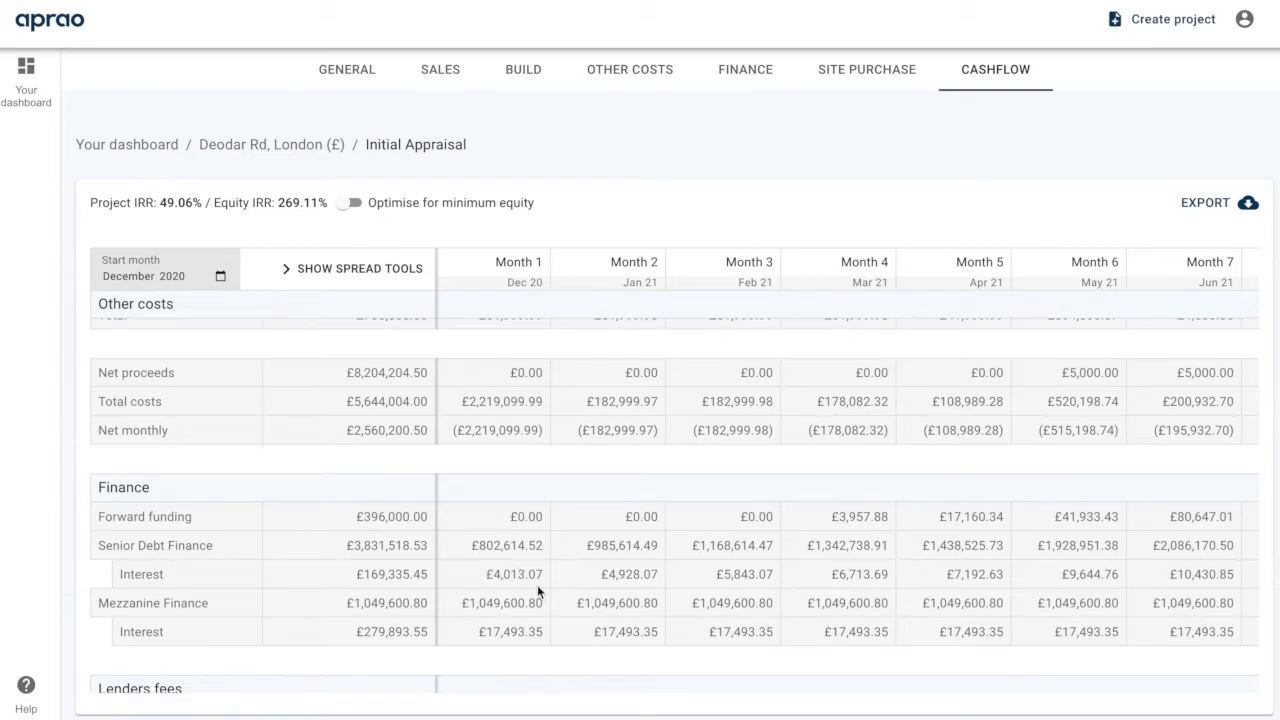
scroll(545, 589, down, 3)
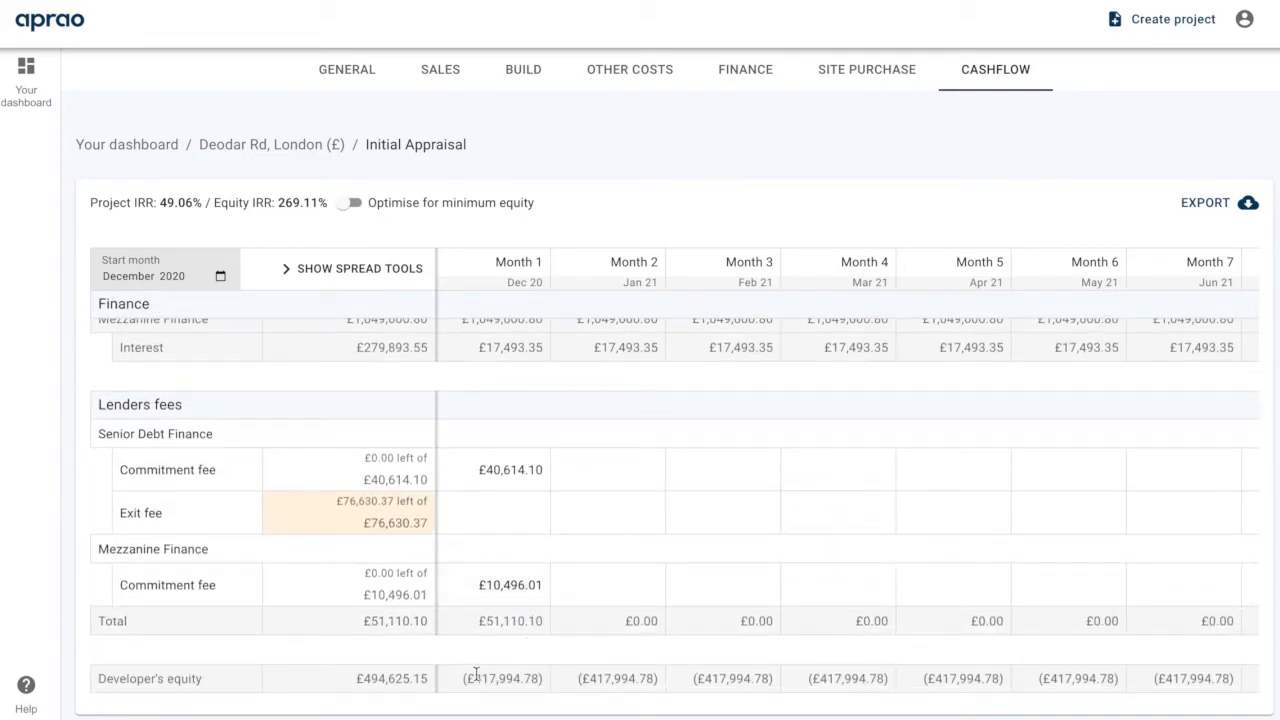
scroll(621, 691, right, 10)
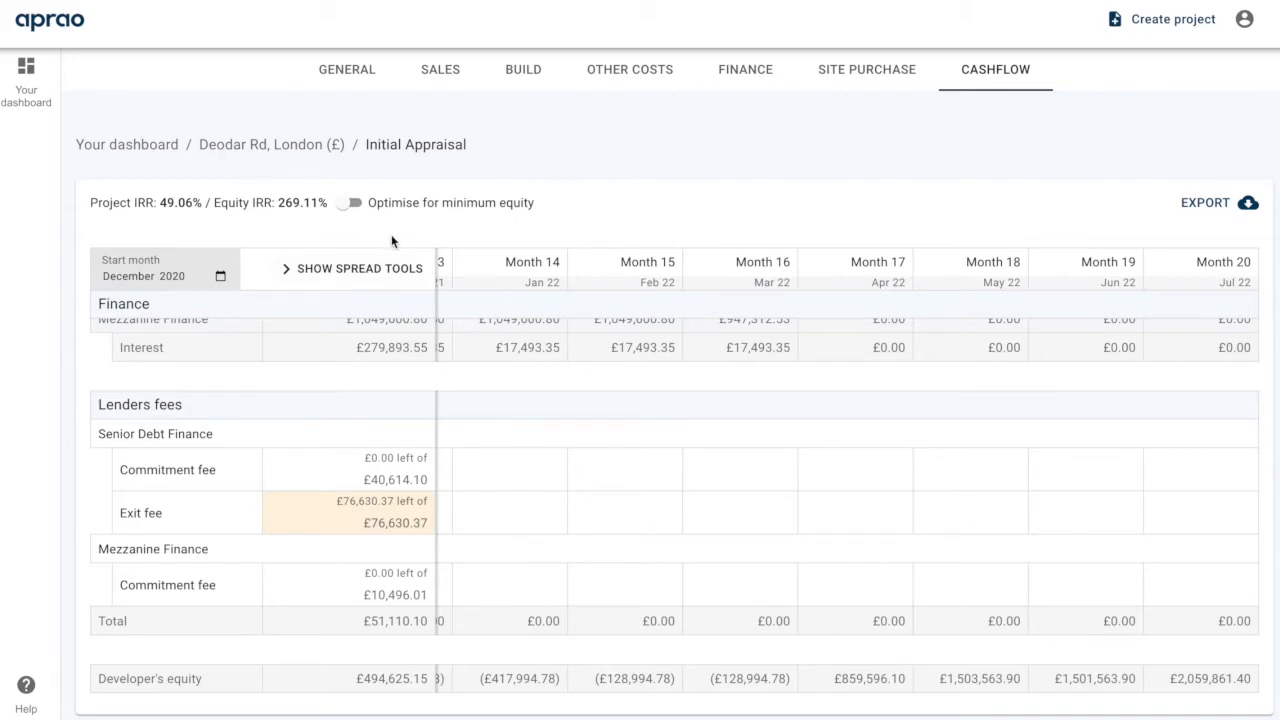
Switch Optimise for minimum equity on and back off to compare its effect on the Equity IRR
click(350, 204)
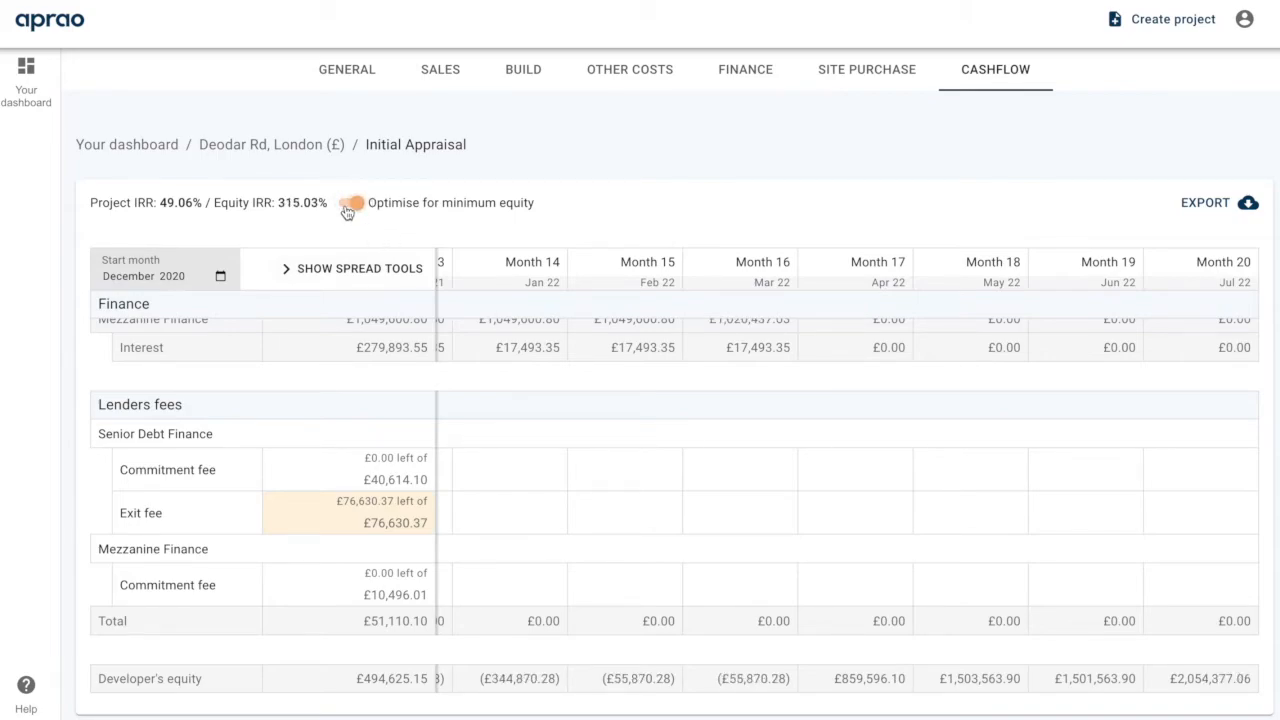
click(352, 204)
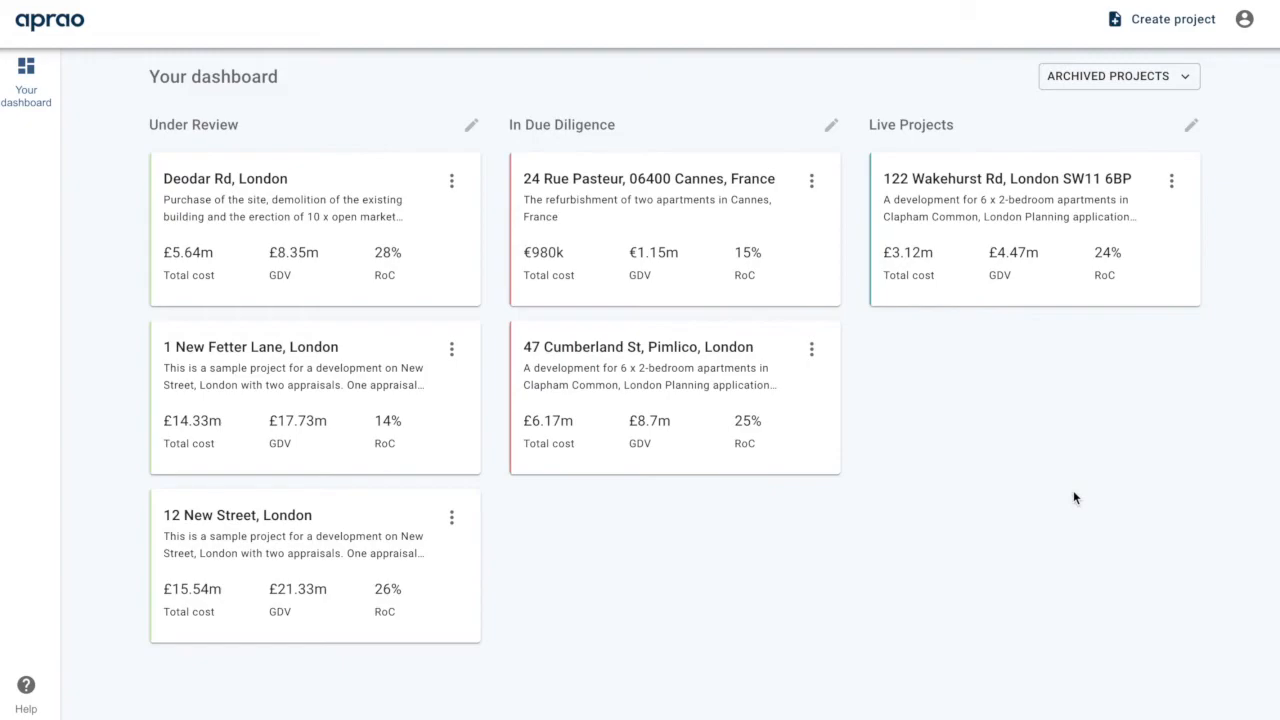
Open the Deodar Rd, London project from the dashboard and open its Residual Appraisal
click(320, 178)
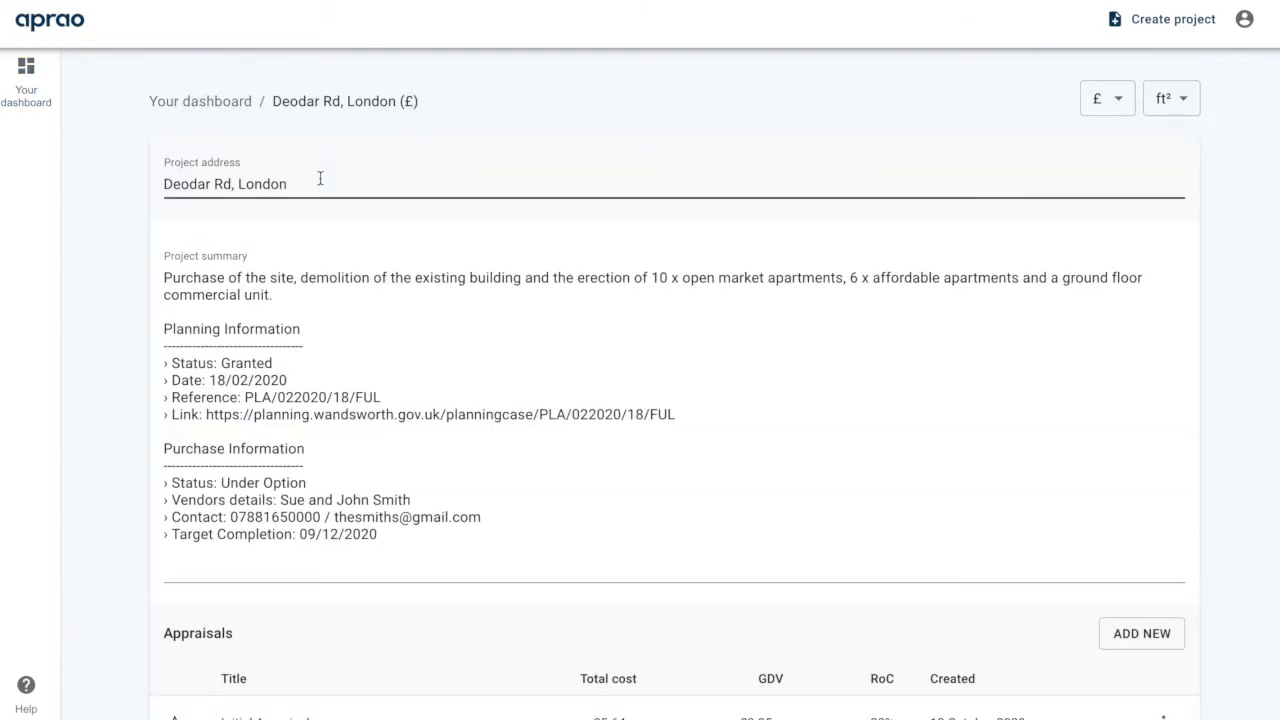
scroll(531, 463, down, 3)
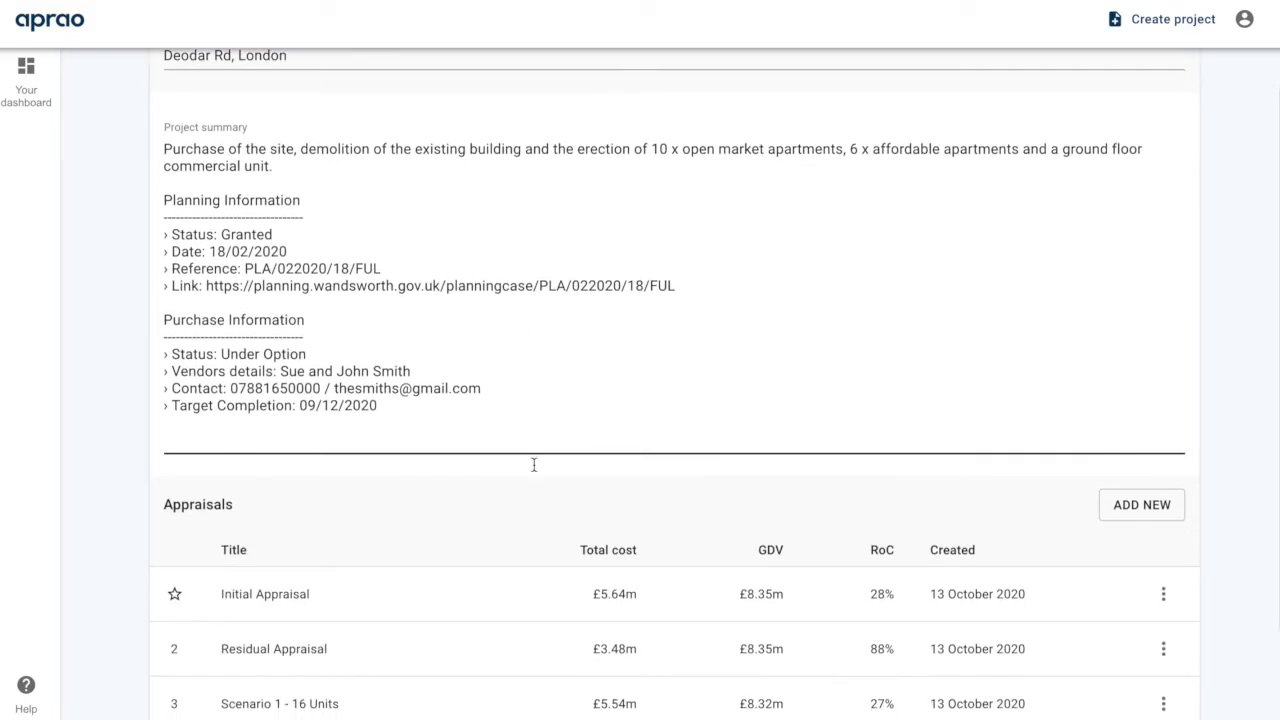
scroll(500, 423, down, 3)
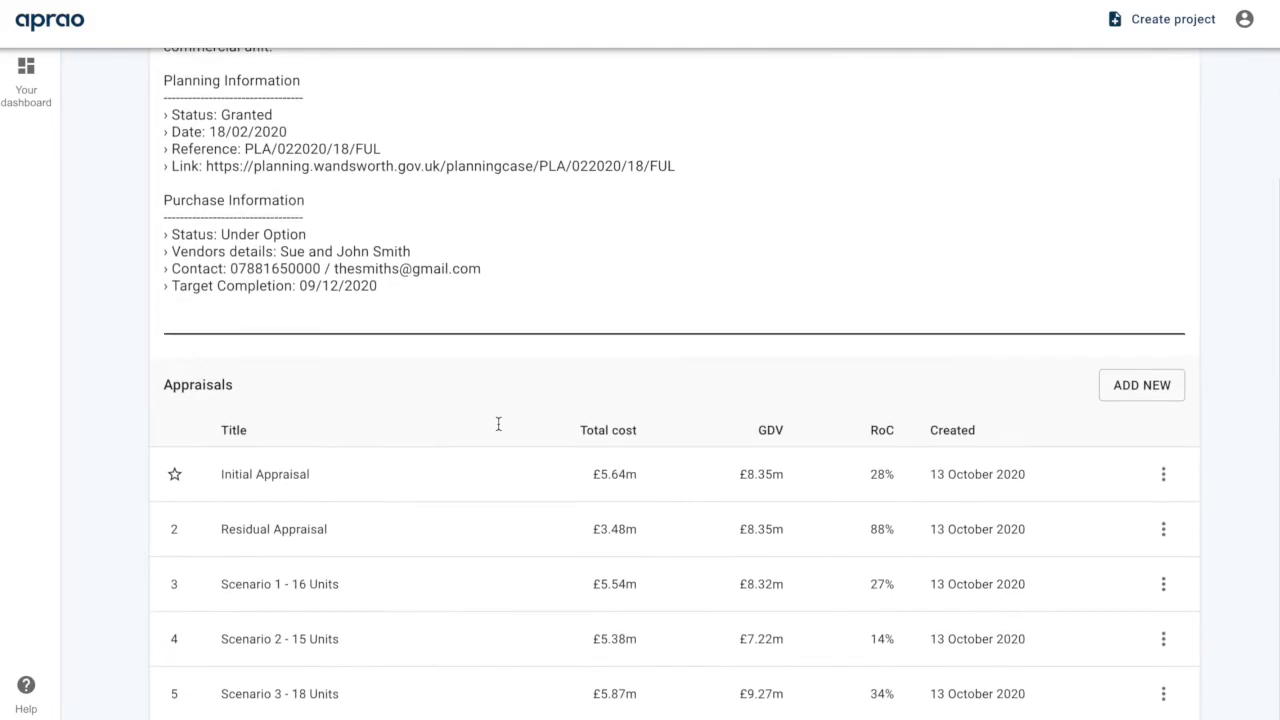
click(366, 531)
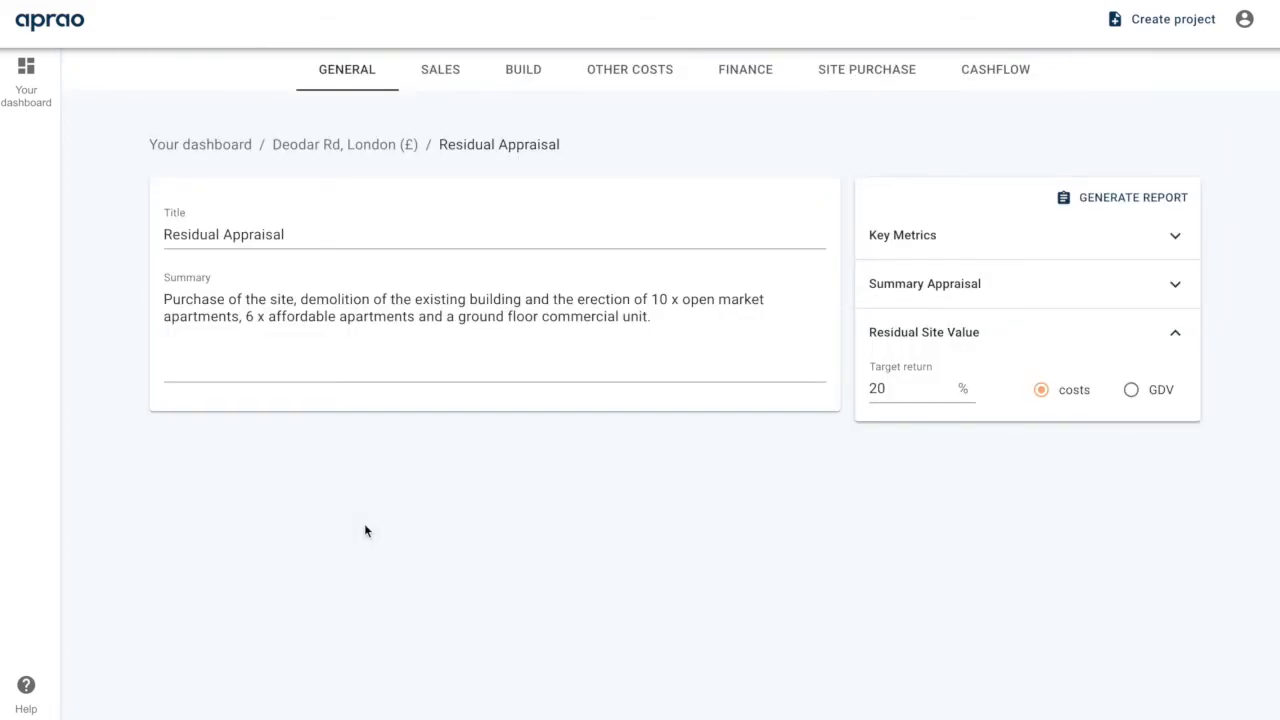
Review the Residual Appraisal's sales, build, other costs, finance and site purchase sections, collapsing the Ground Floor Commercial and Commercial Build details
click(439, 66)
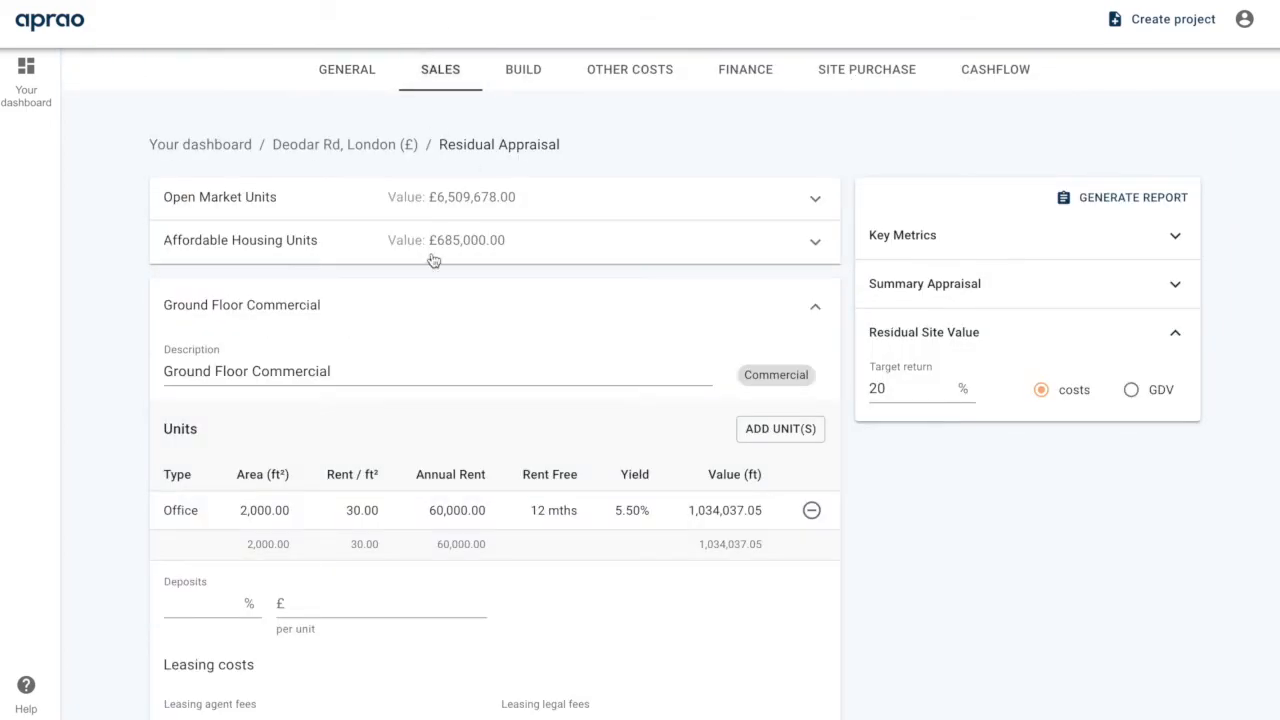
click(423, 310)
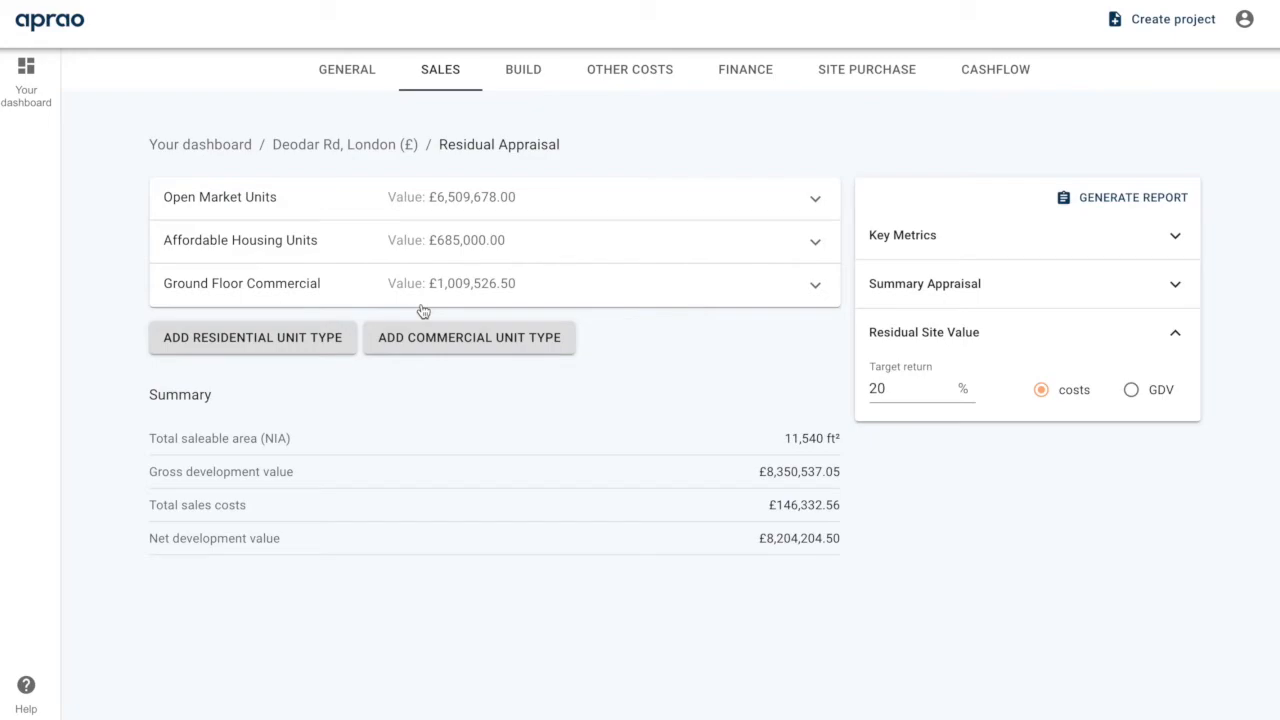
click(526, 82)
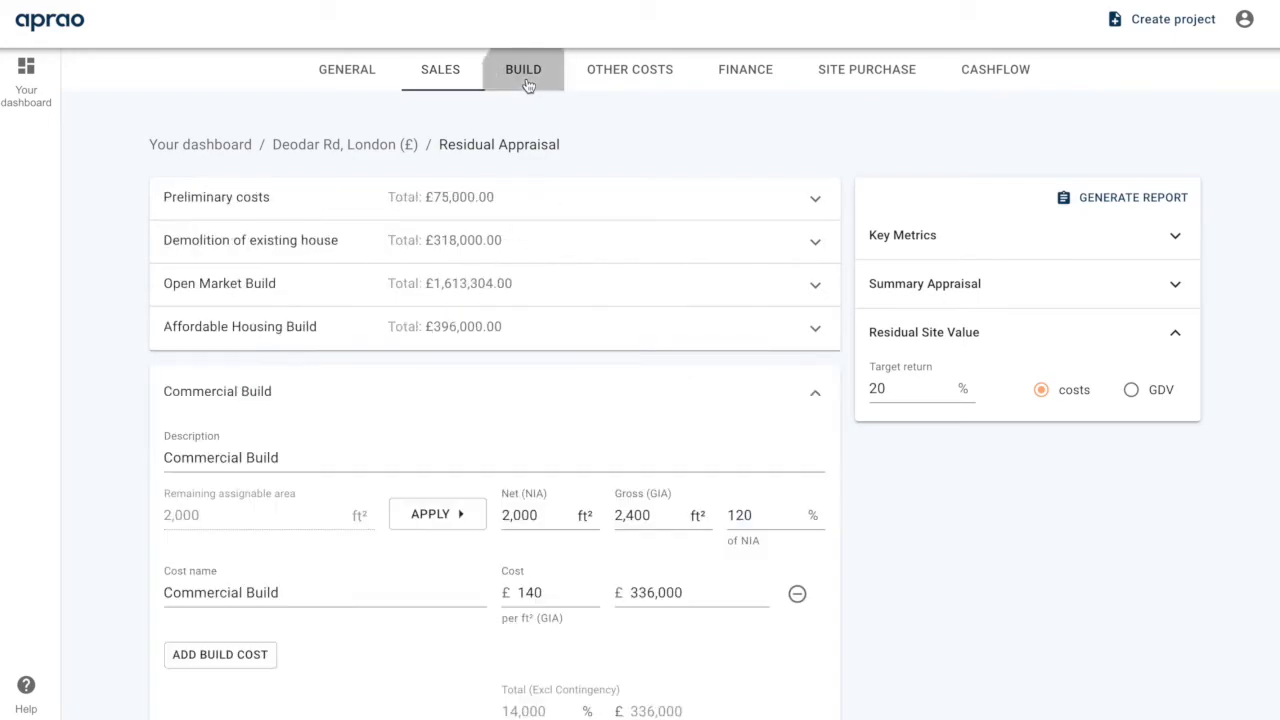
click(435, 398)
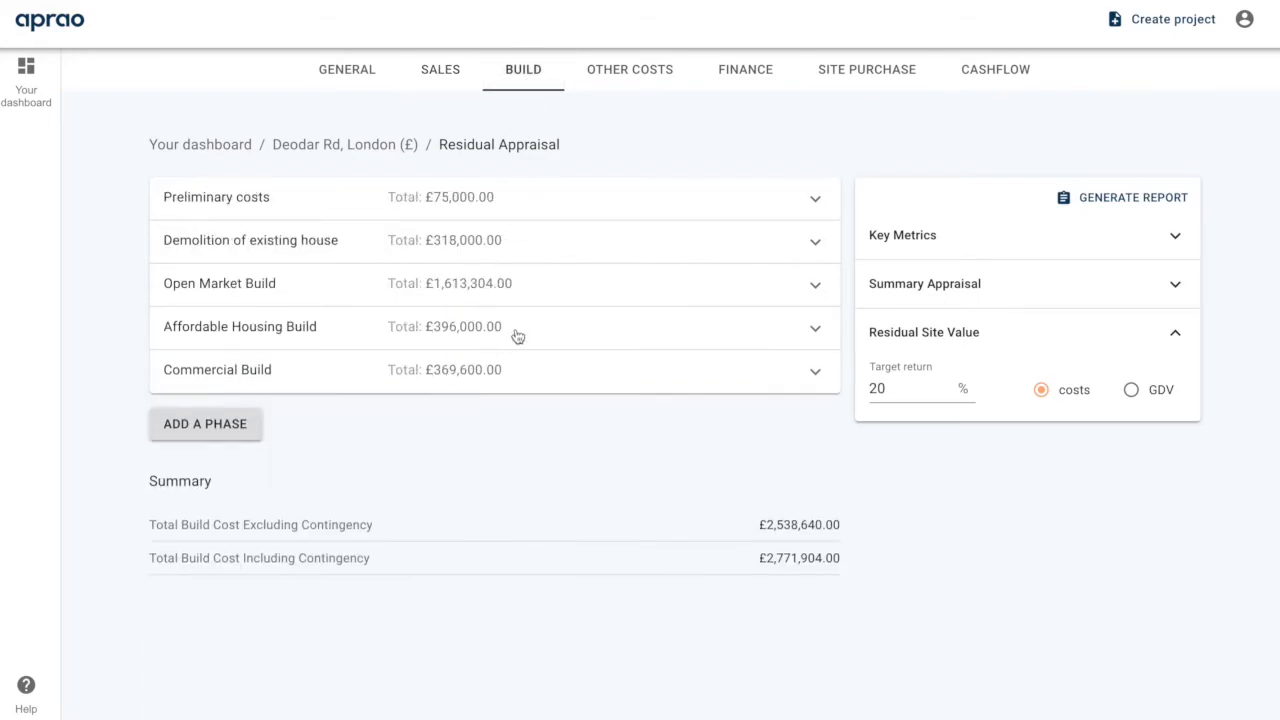
click(632, 78)
click(723, 80)
click(867, 72)
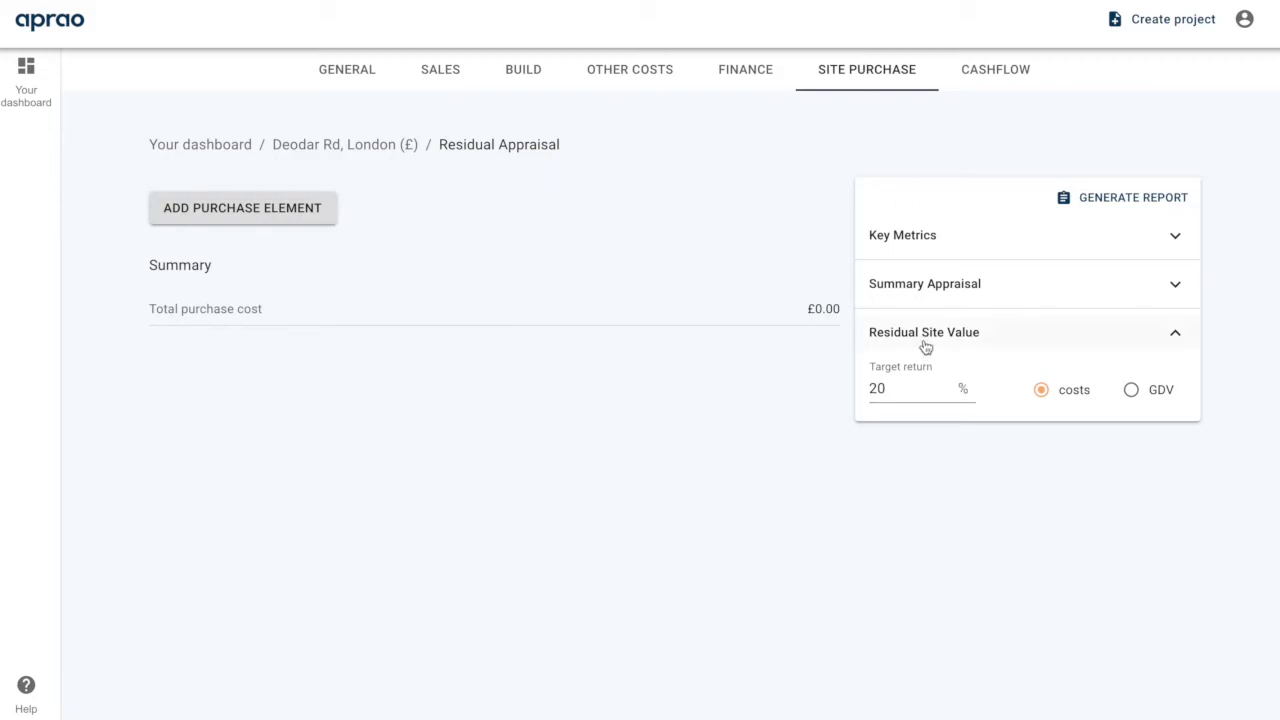
Set the residual site value's target return to 25%, trying the GDV basis before returning to costs
click(924, 387)
click(1002, 407)
click(1071, 395)
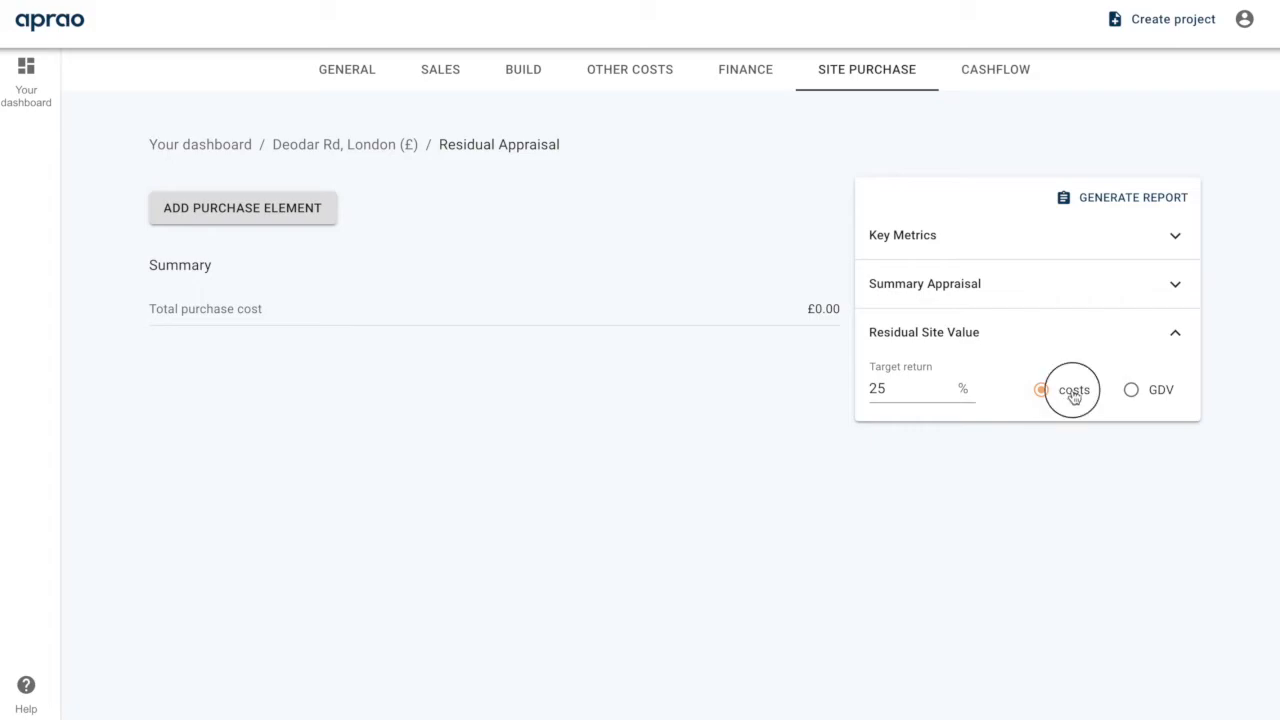
click(1158, 394)
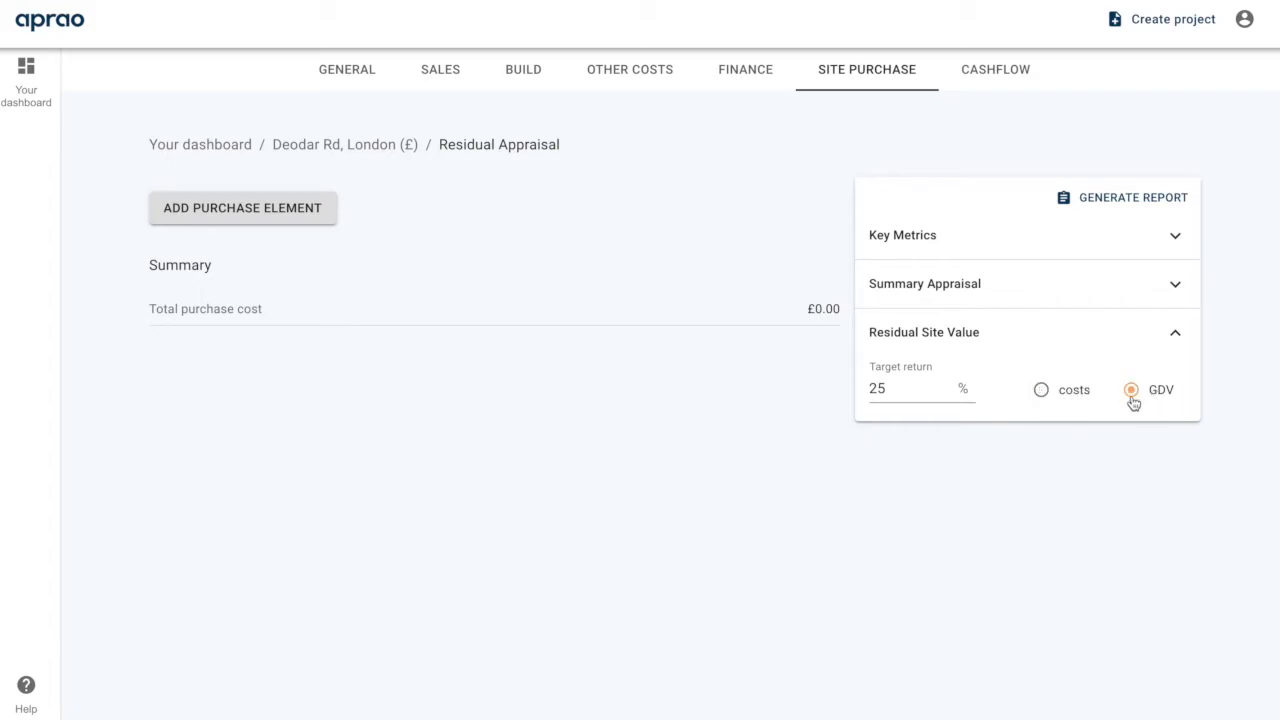
click(1071, 401)
Add a purchase element to the Residual Appraisal with the description "Site Purchase"
click(203, 223)
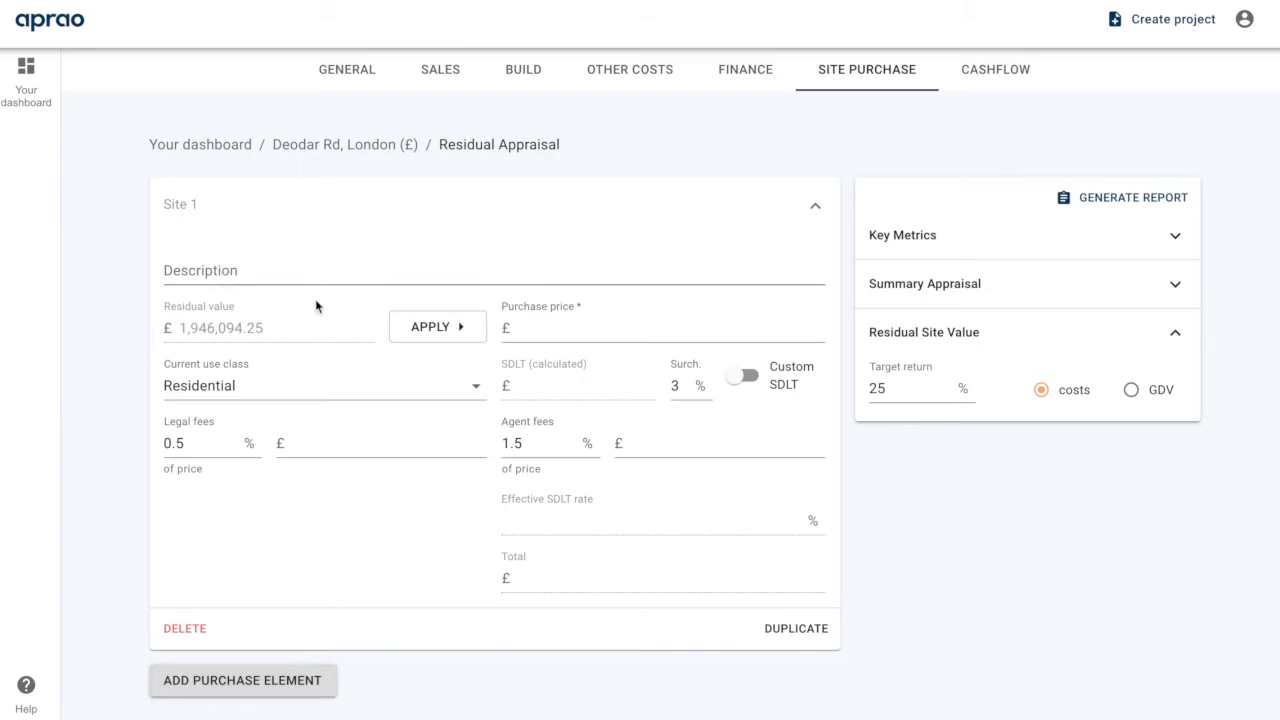
click(270, 276)
text(S)
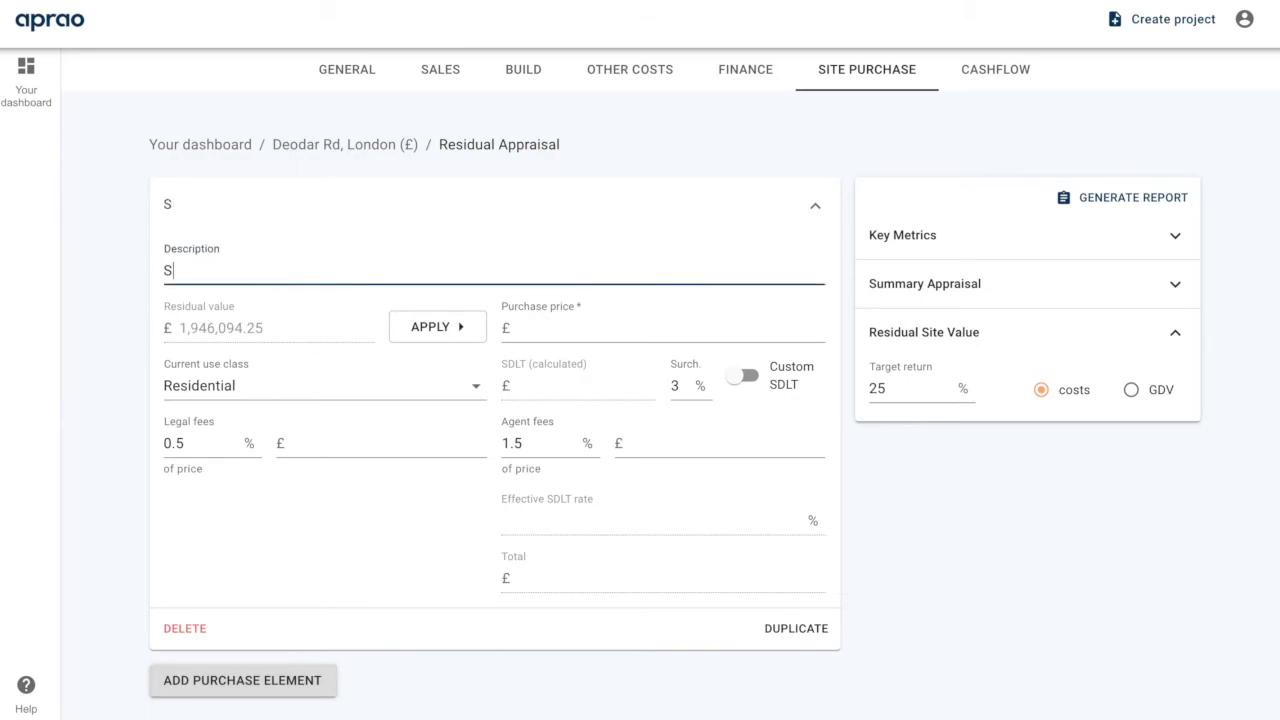
text(ite Purchase)
click(300, 312)
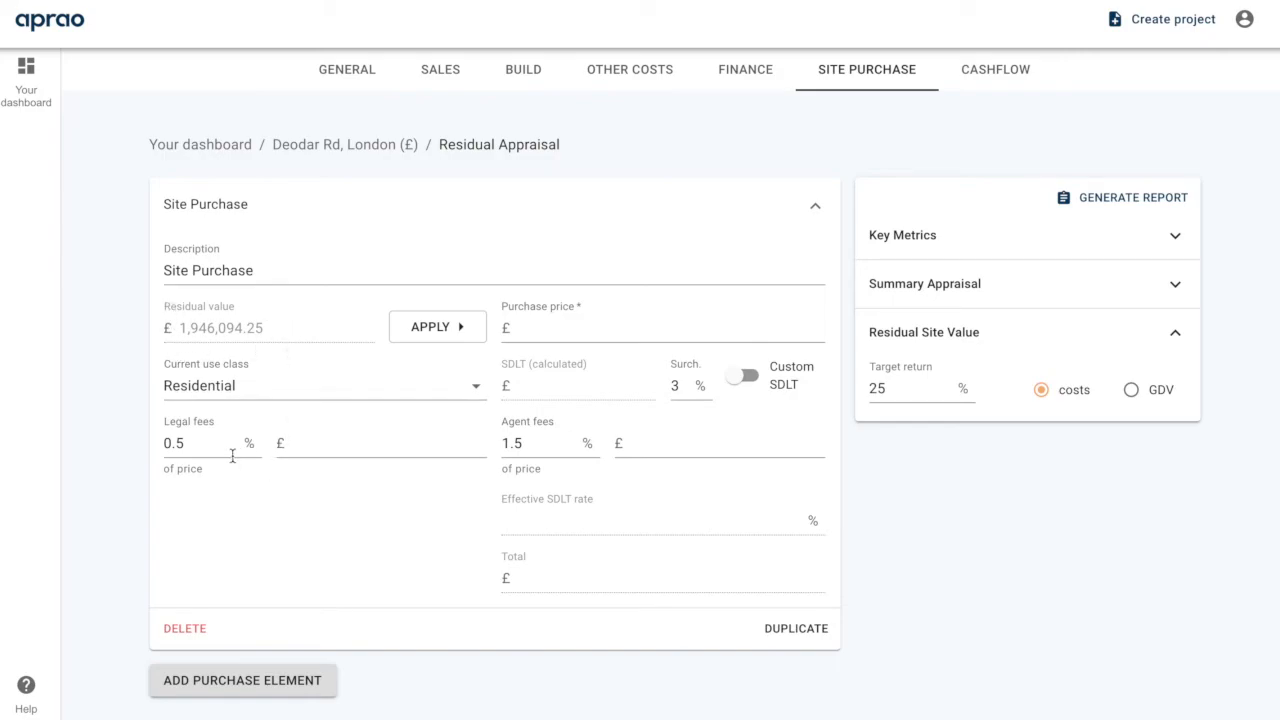
Set the Site Purchase's current use class to Non-residential and mixed use and check its effect on the residual value
click(538, 441)
click(589, 384)
click(476, 388)
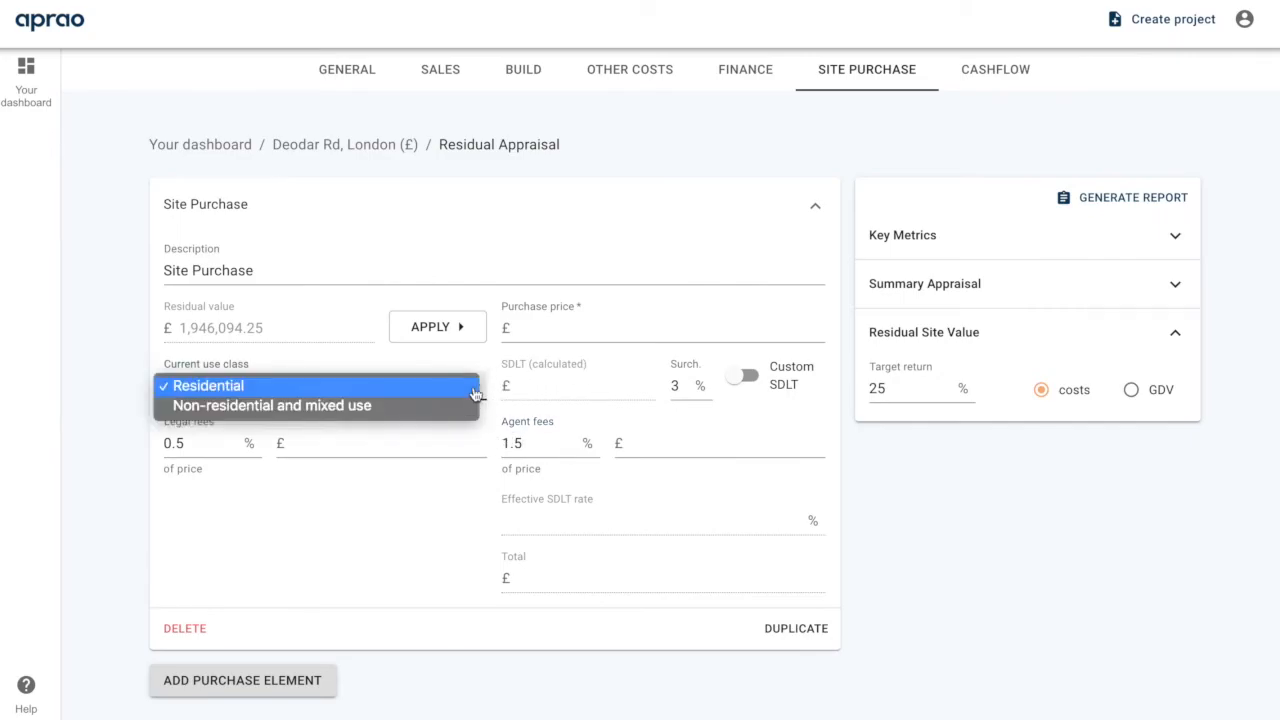
click(461, 412)
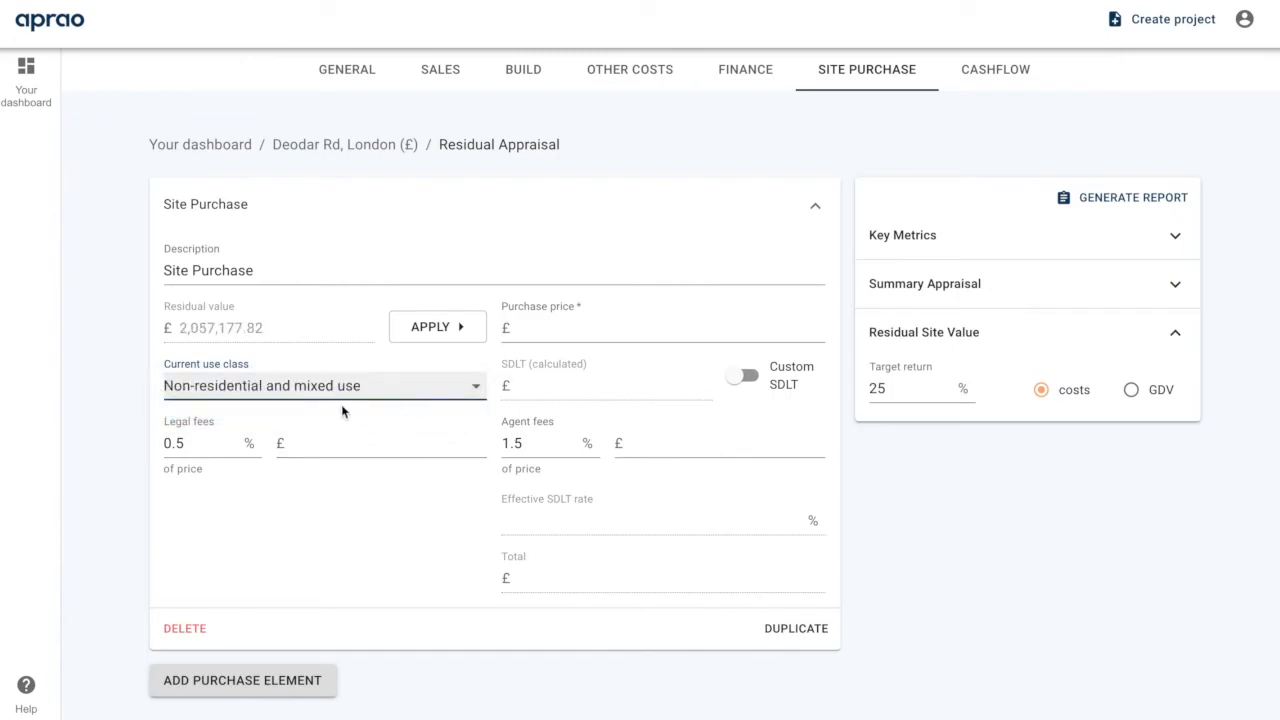
click(264, 333)
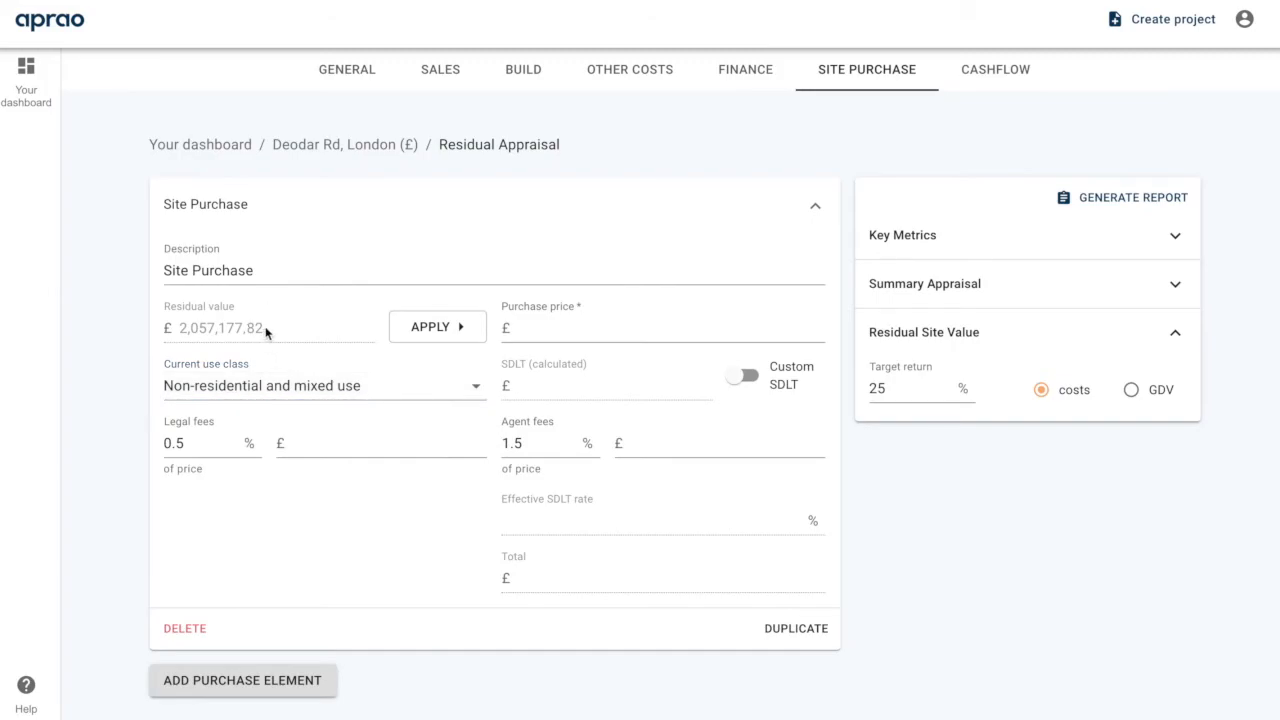
Set the target return to 20% on costs and apply the resulting residual value as the purchase price
click(911, 392)
key(BackSpace)
text(0)
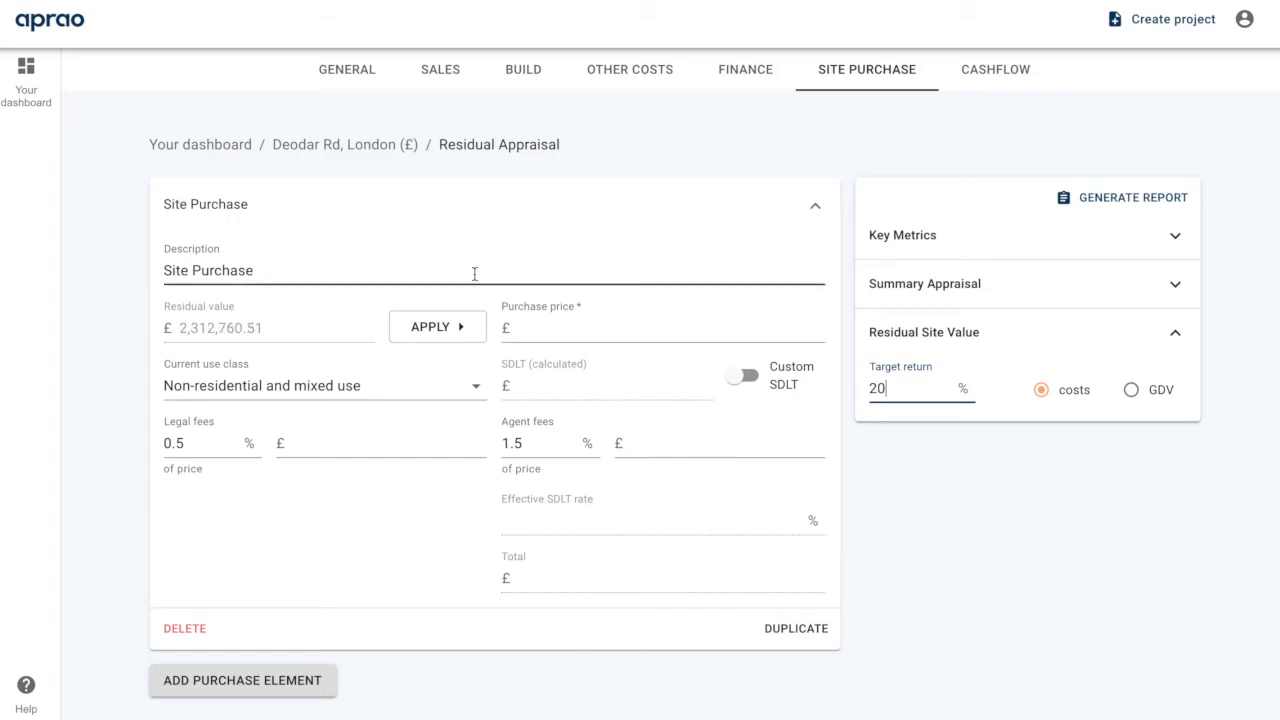
click(276, 338)
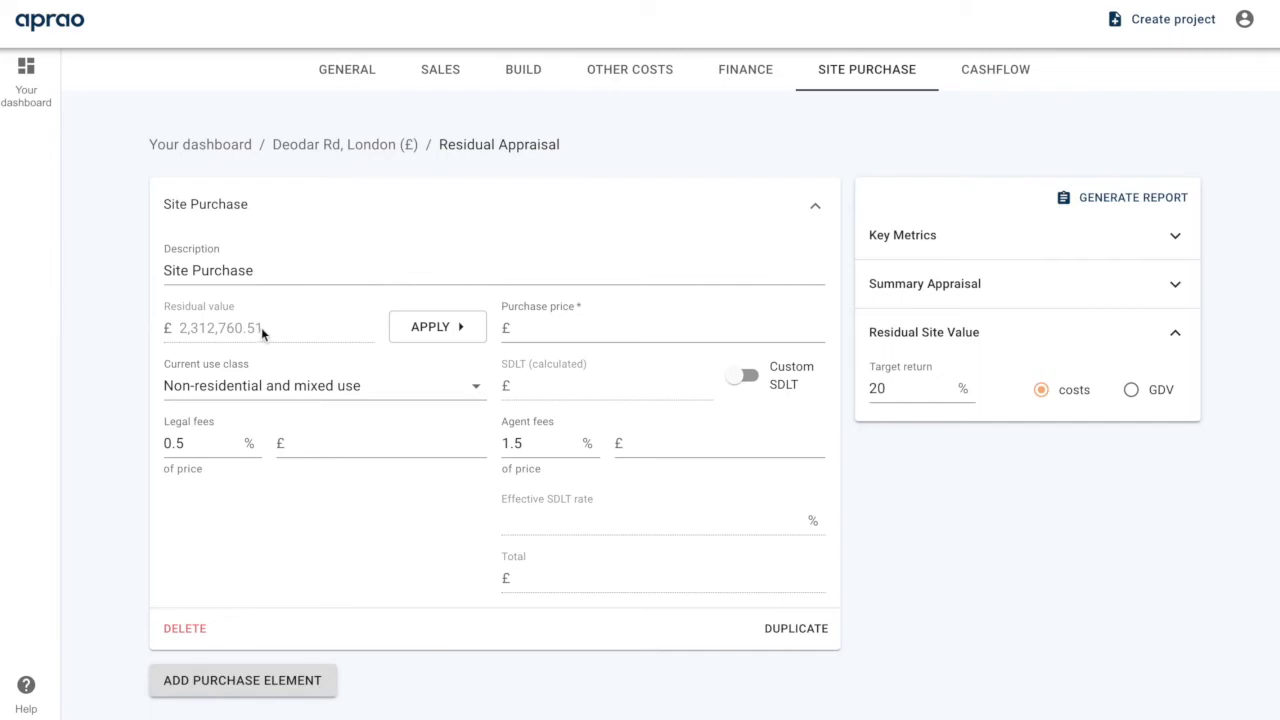
click(436, 327)
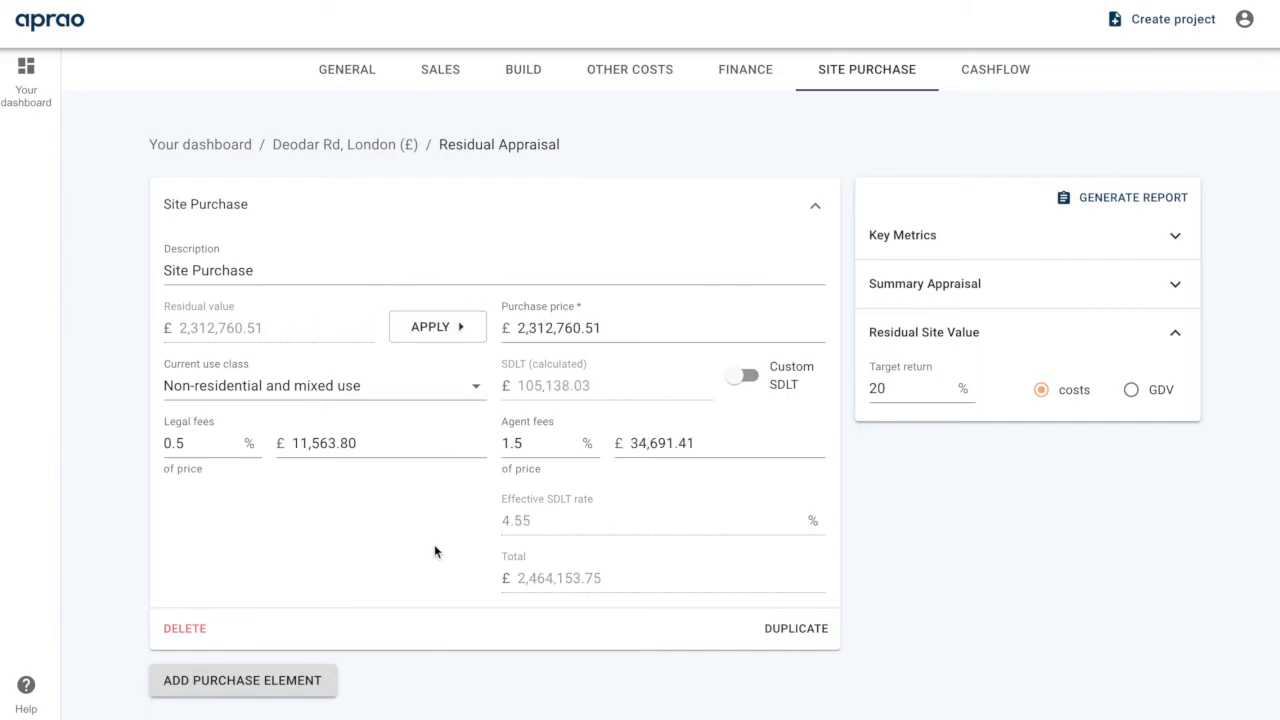
Check the RoC in the key metrics against the target return, and compare target profit with profit in the summary appraisal
click(923, 387)
click(941, 244)
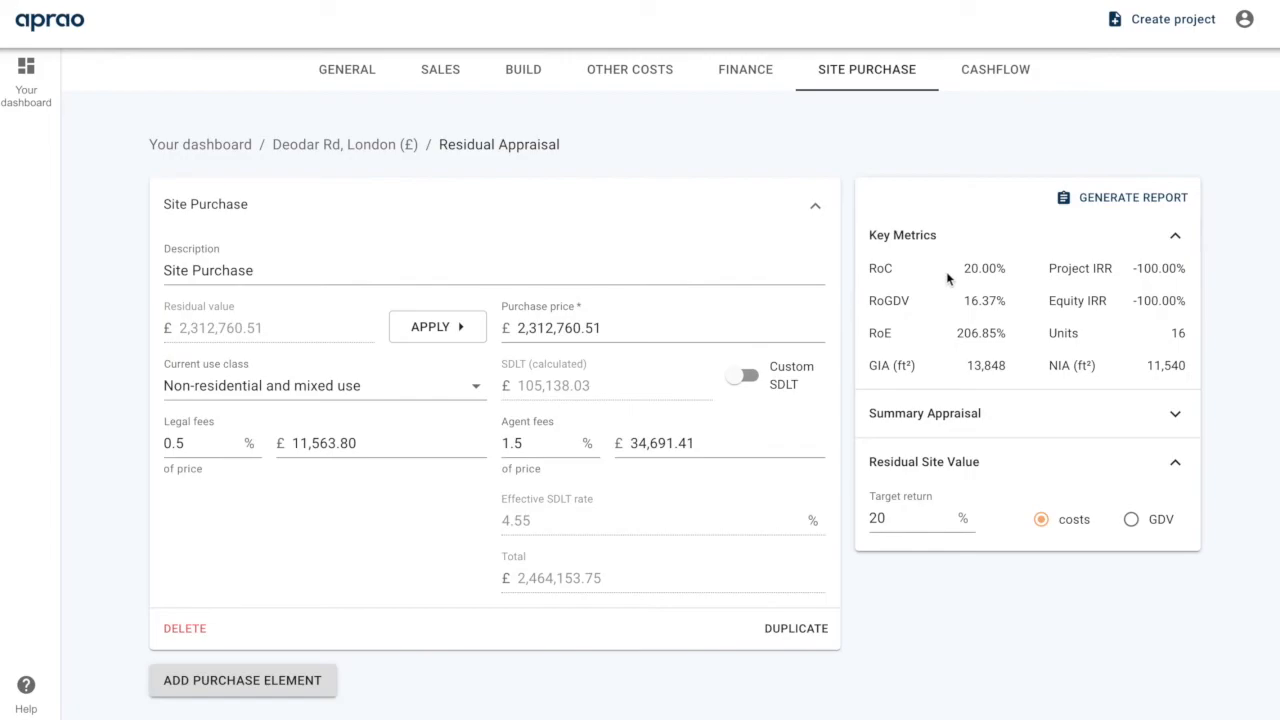
drag(962, 268, 1007, 274)
click(1004, 271)
click(980, 466)
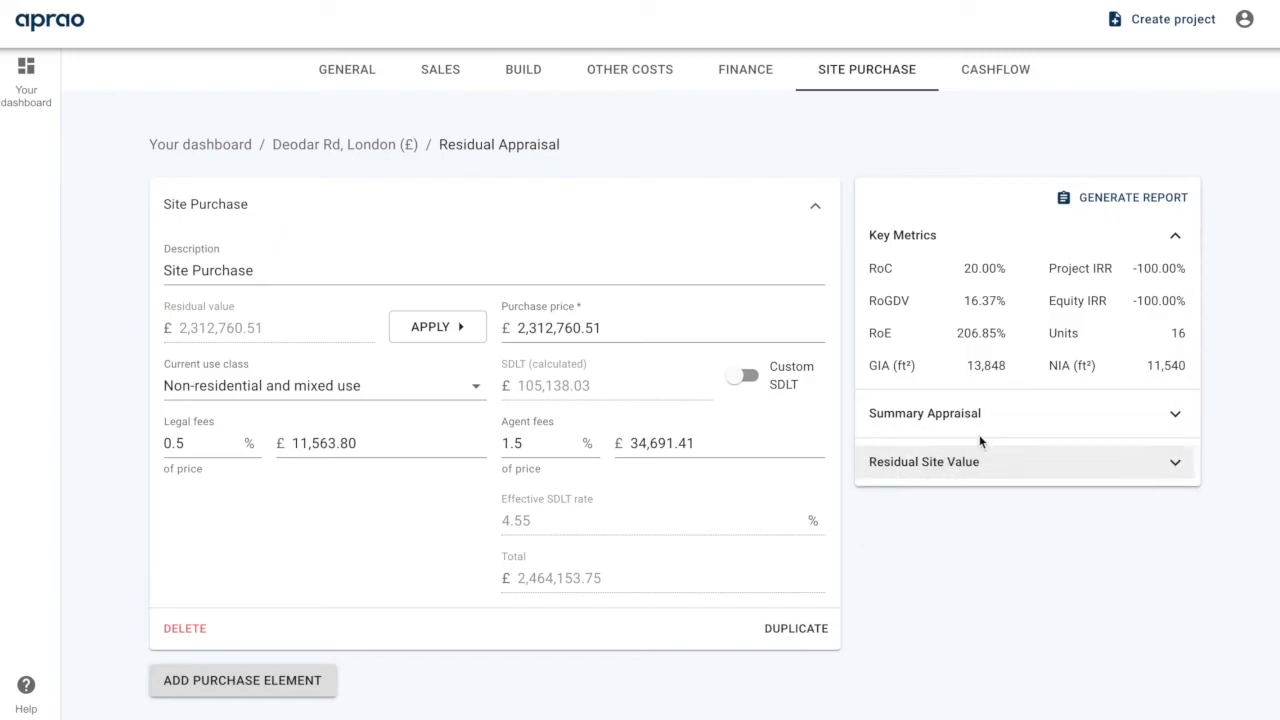
click(981, 425)
click(971, 234)
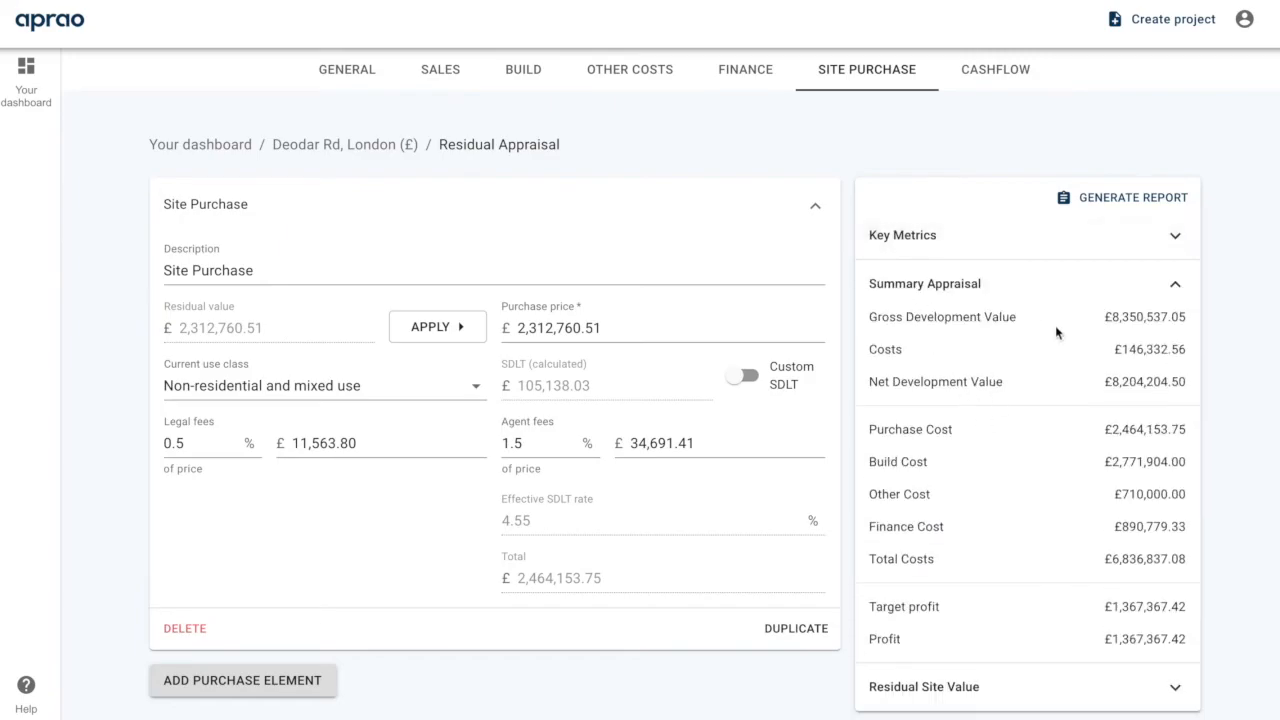
scroll(1062, 545, down, 1)
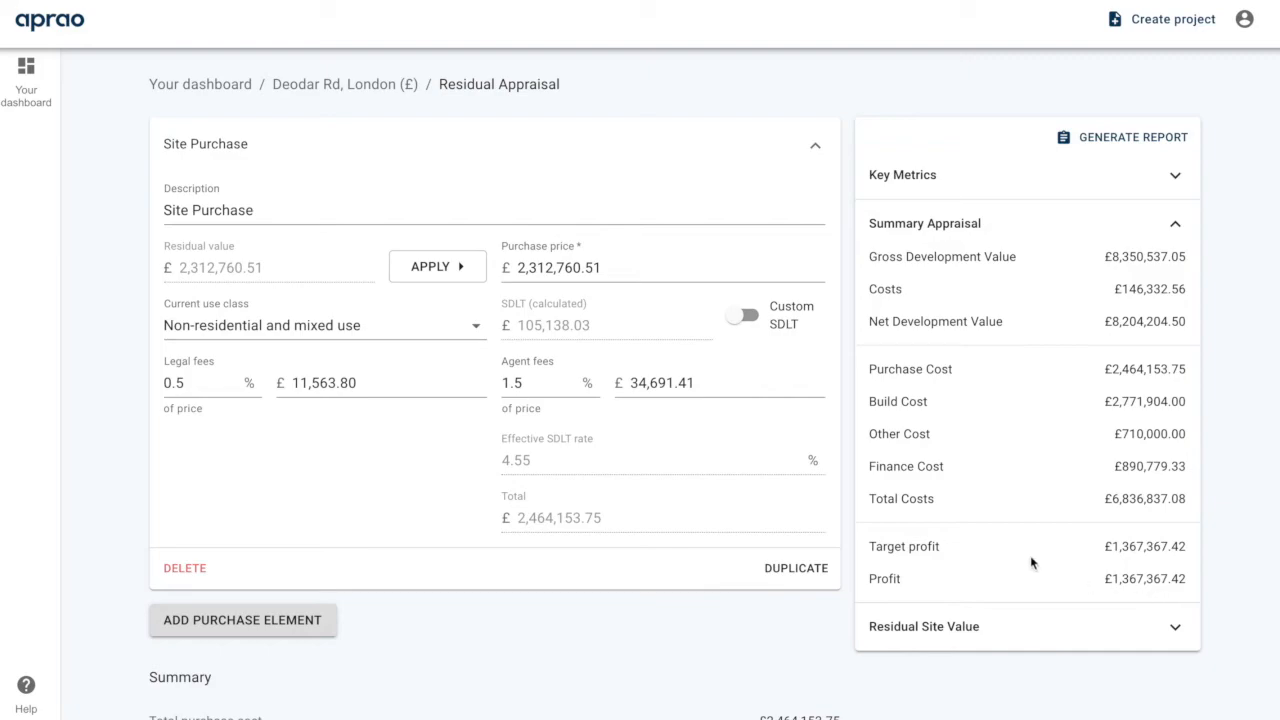
Try a purchase price of £2,500,000 to see its effect on profit, and reapply the residual value as the price
drag(612, 274, 495, 273)
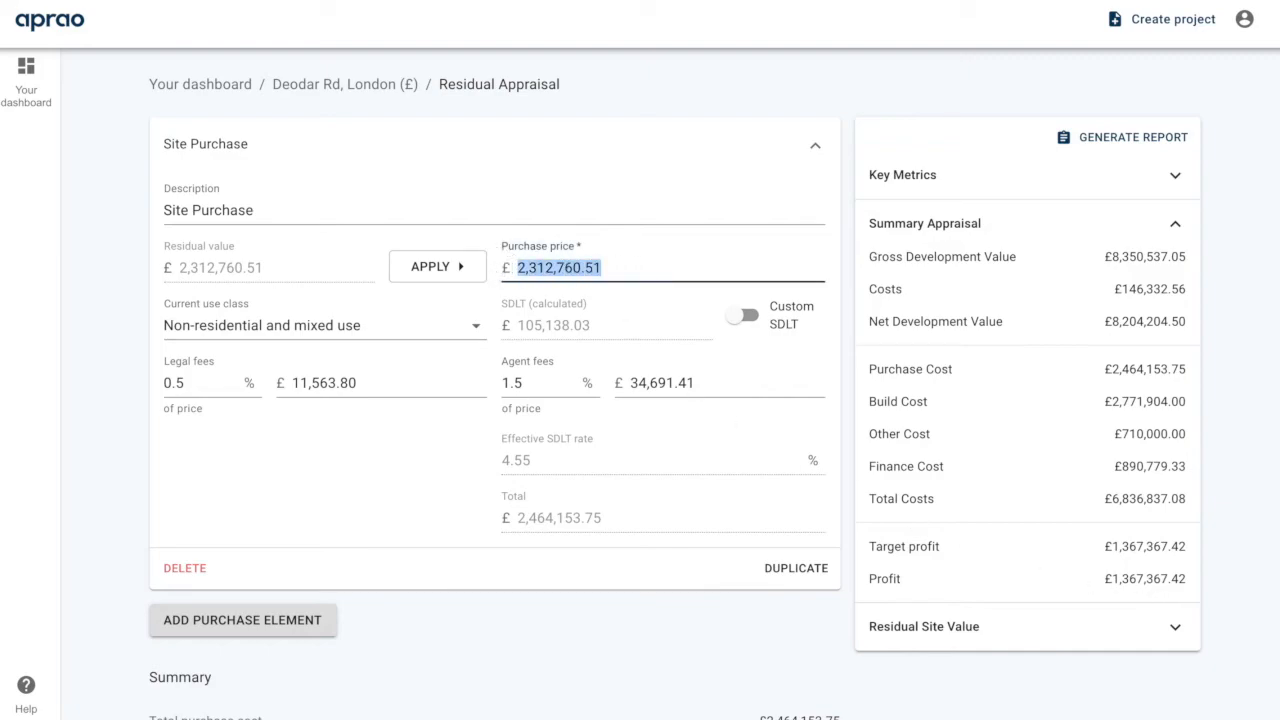
text(2500000)
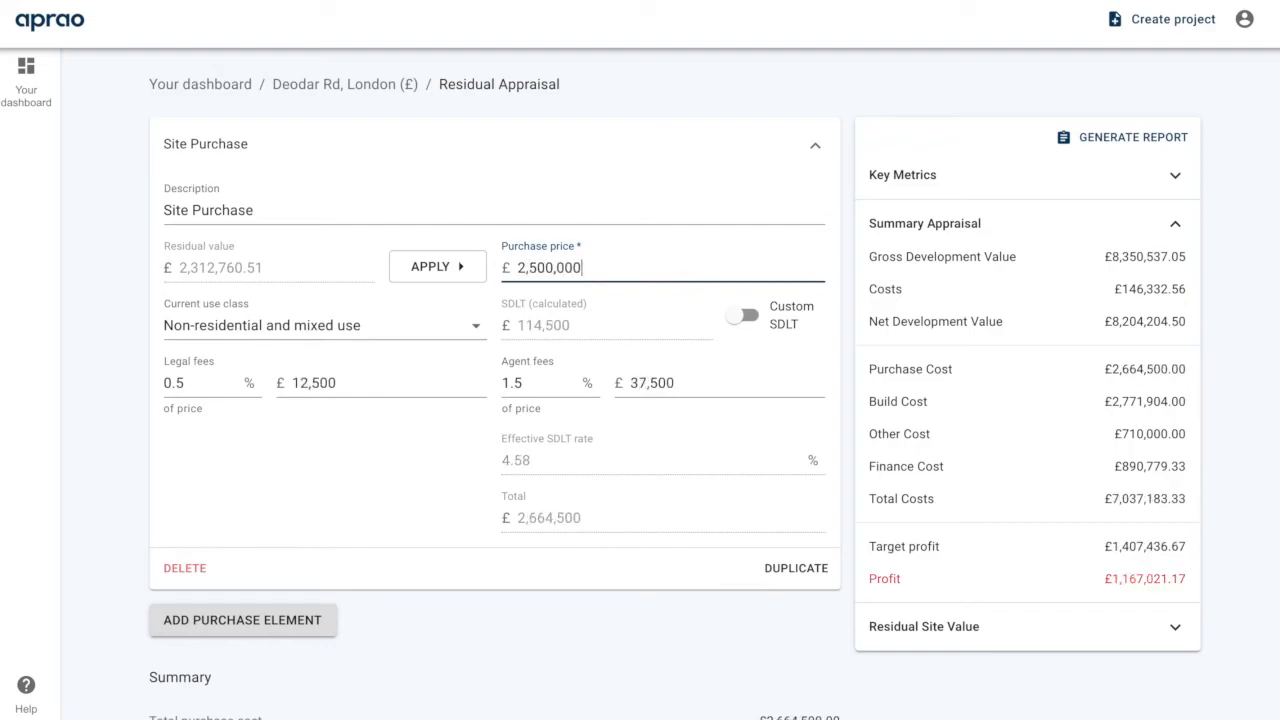
click(1000, 580)
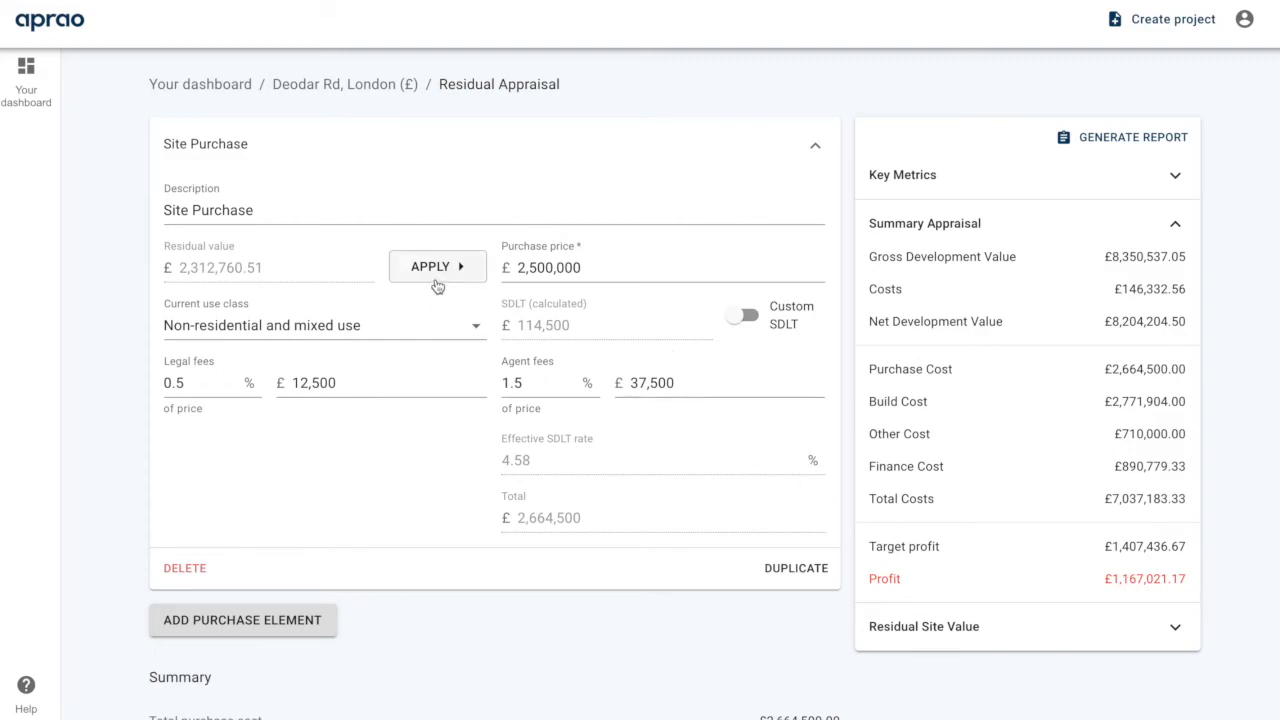
click(436, 277)
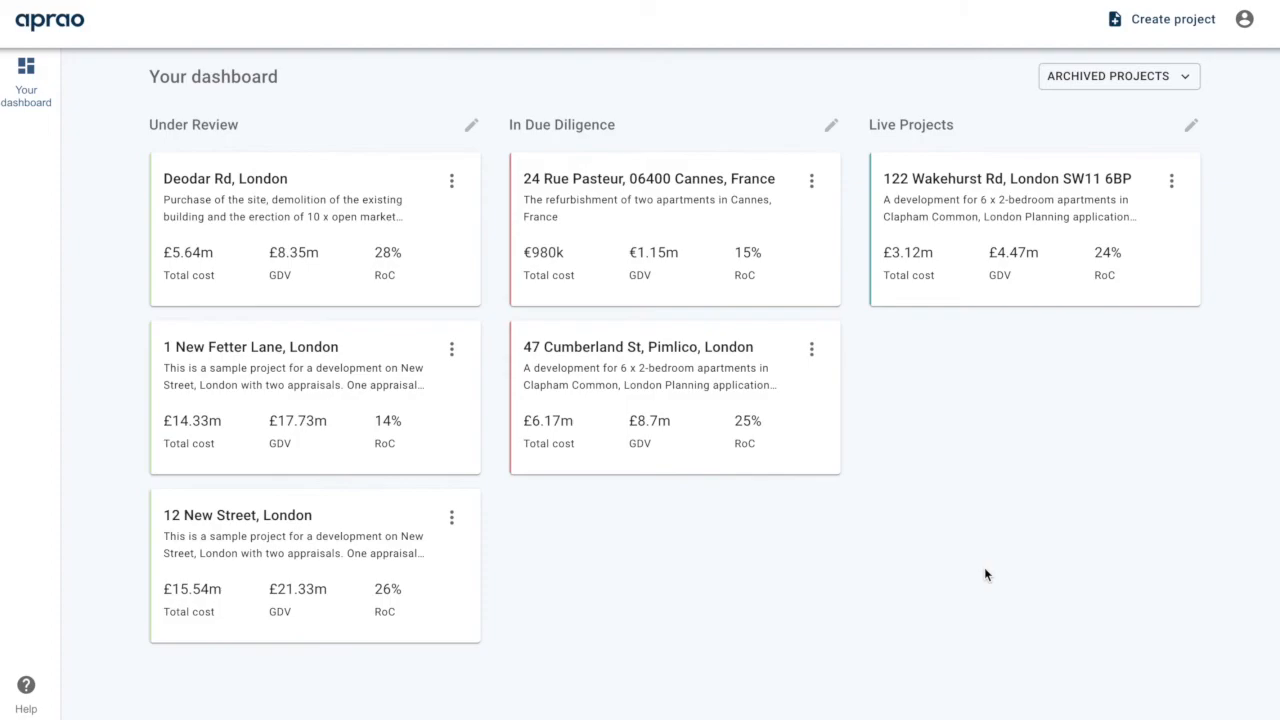
Open the Deodar Rd, London project, turn on link sharing for its Initial Appraisal and copy the shared link
click(316, 172)
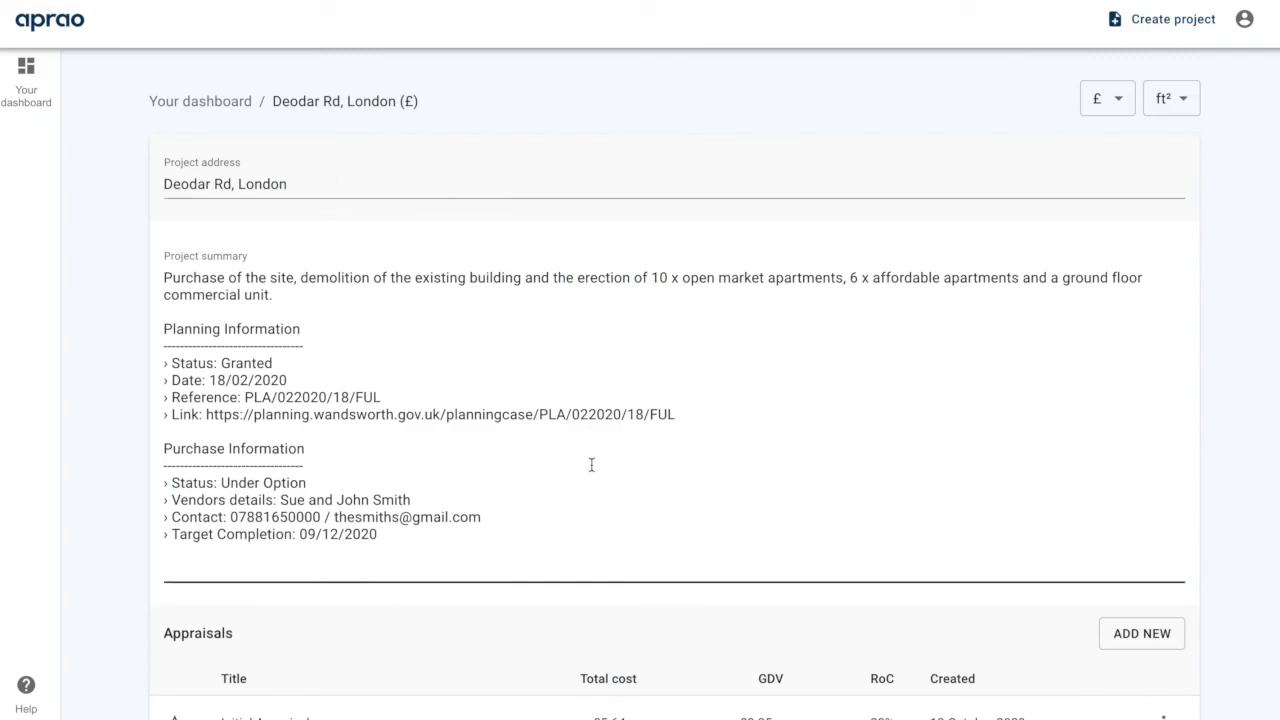
scroll(591, 463, down, 3)
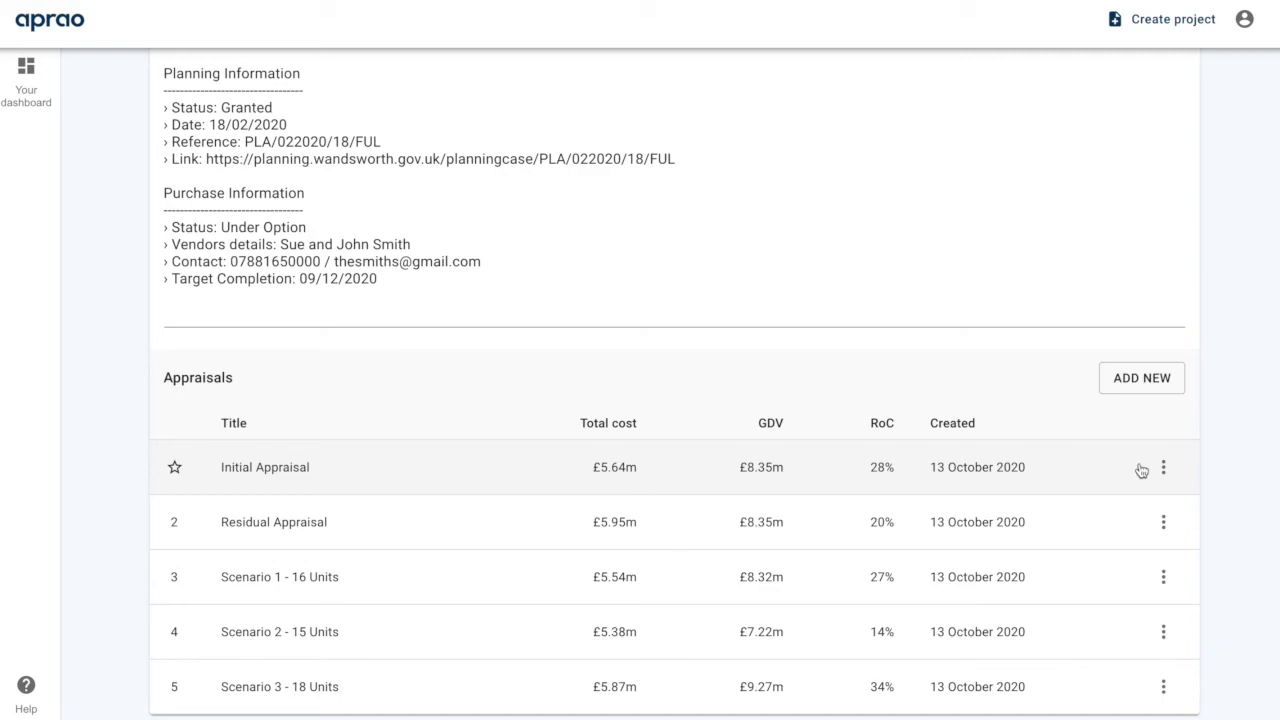
click(1163, 469)
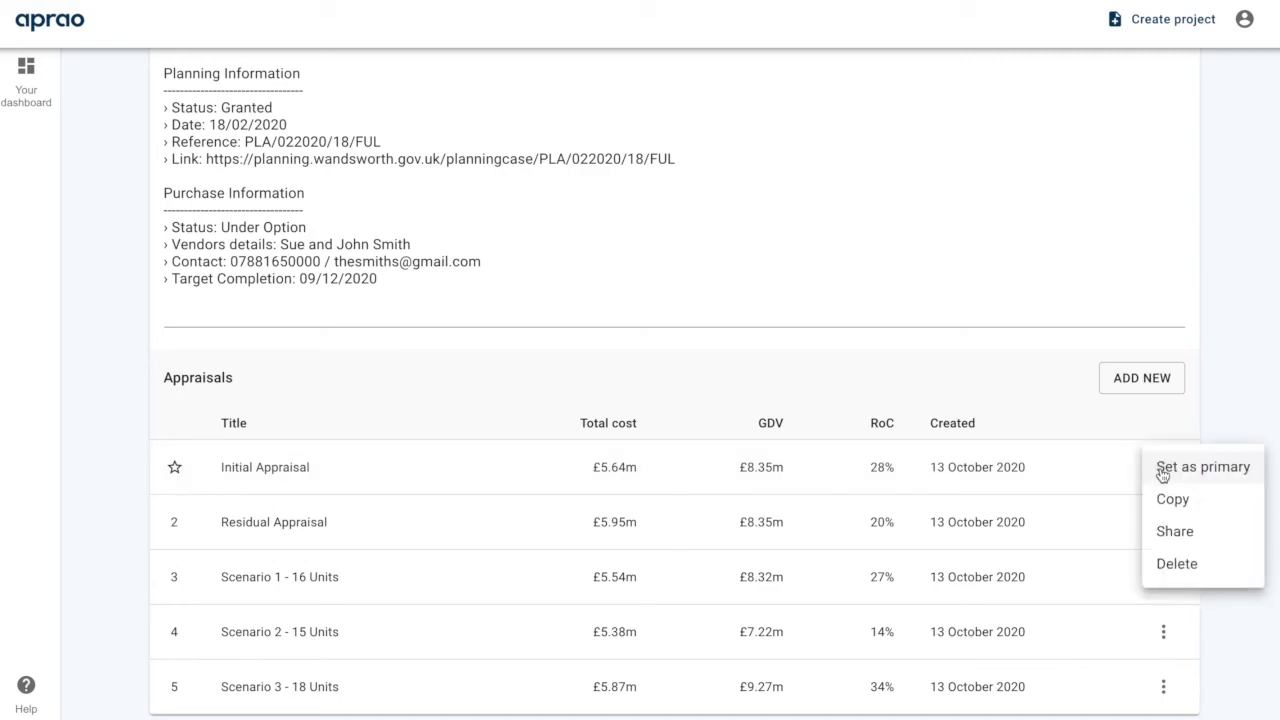
click(1200, 534)
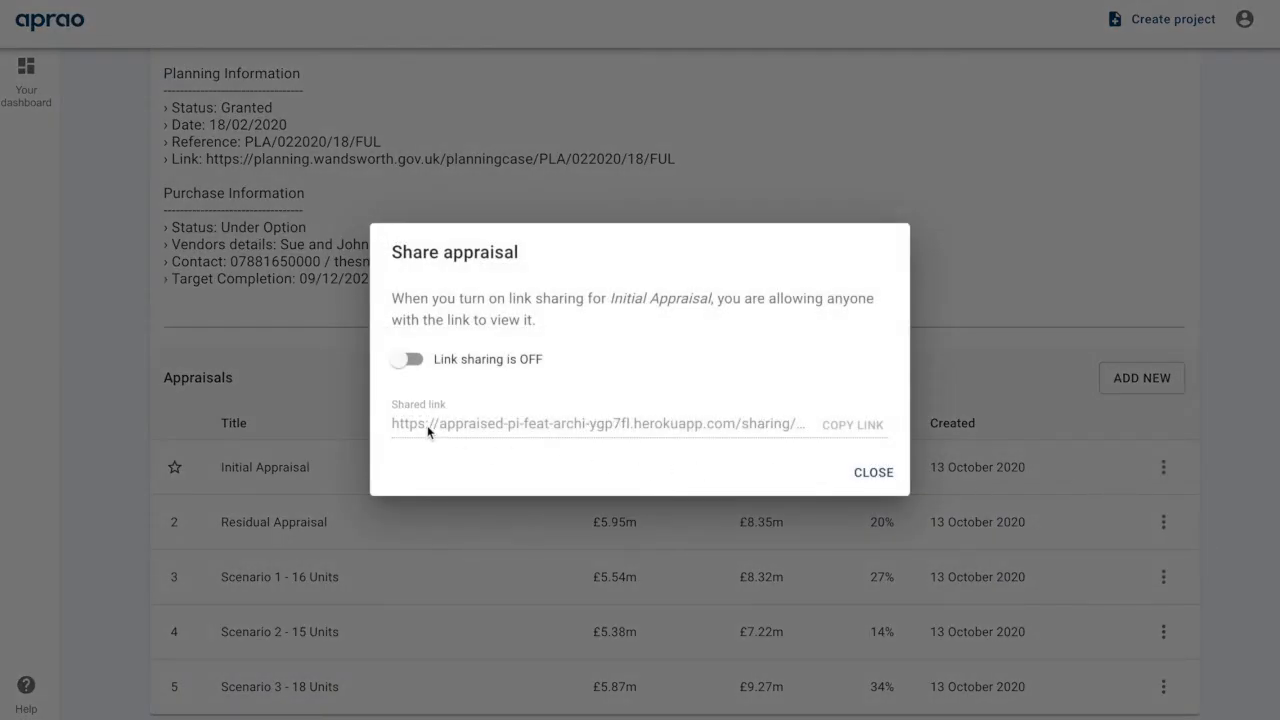
click(415, 360)
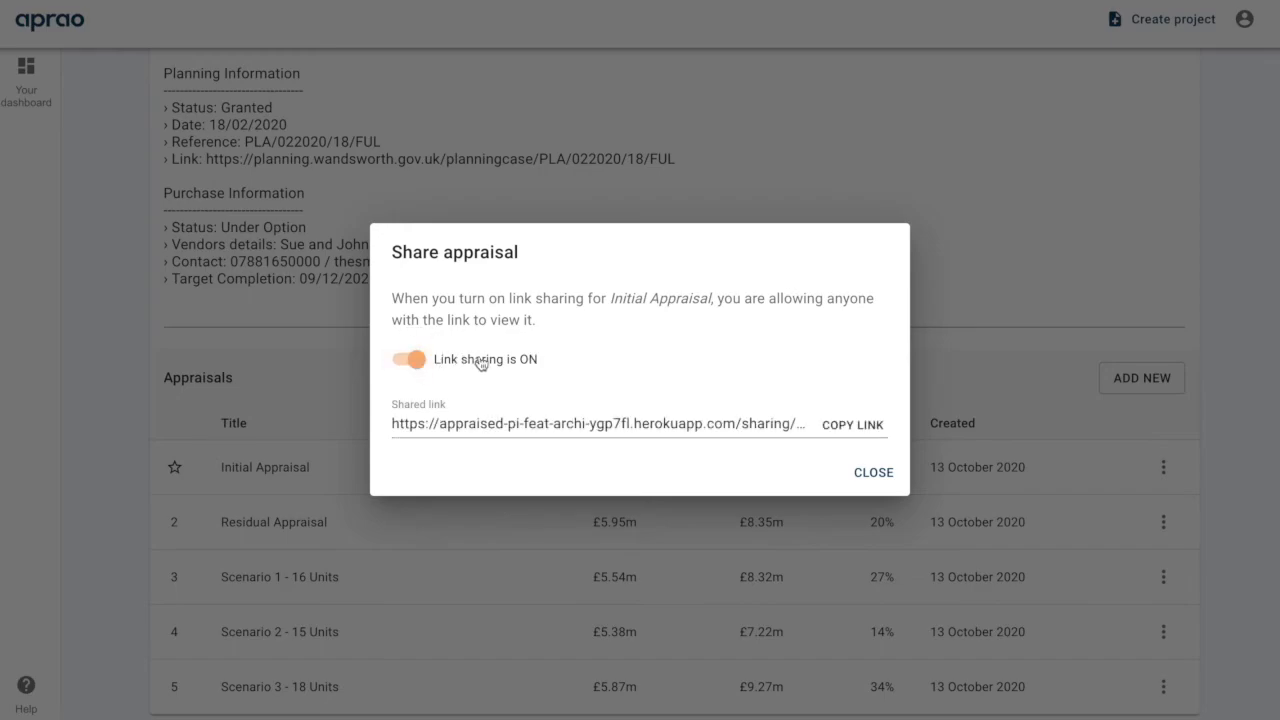
click(867, 428)
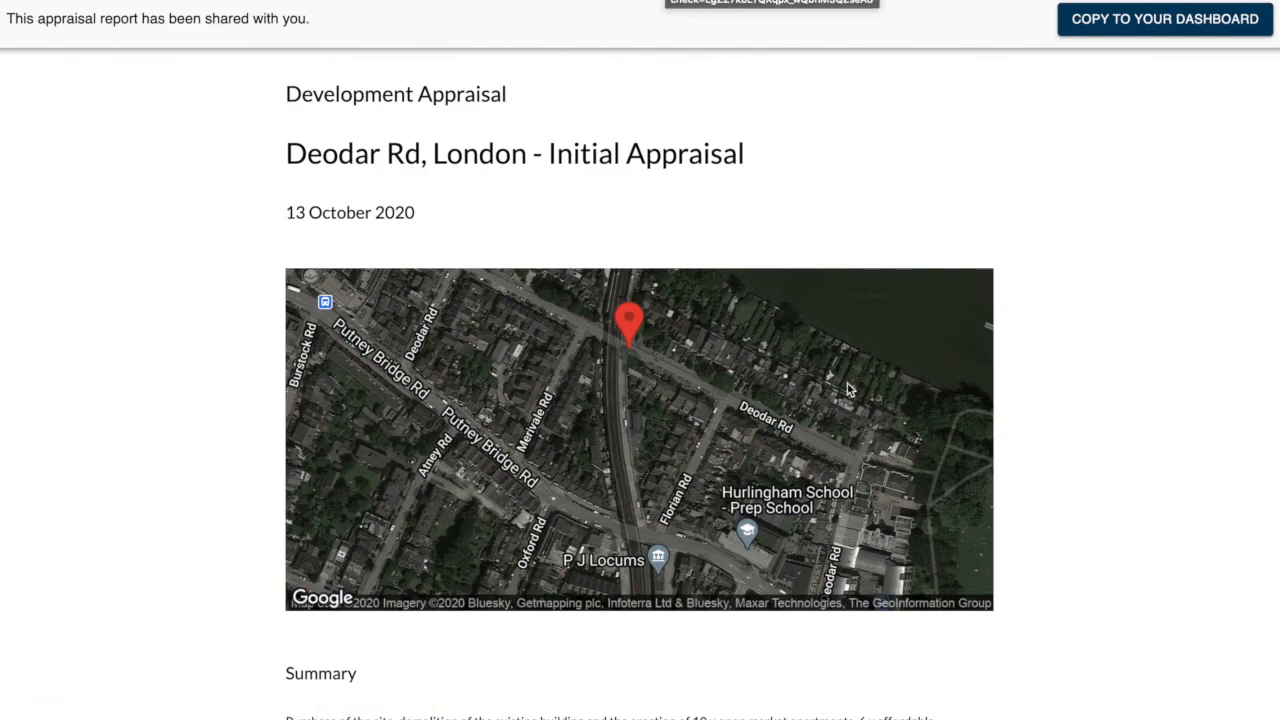
Read through the shared Initial Appraisal report, from the map and summary to the financial appraisal and revenue breakdown, and return to its start
scroll(1164, 444, down, 2)
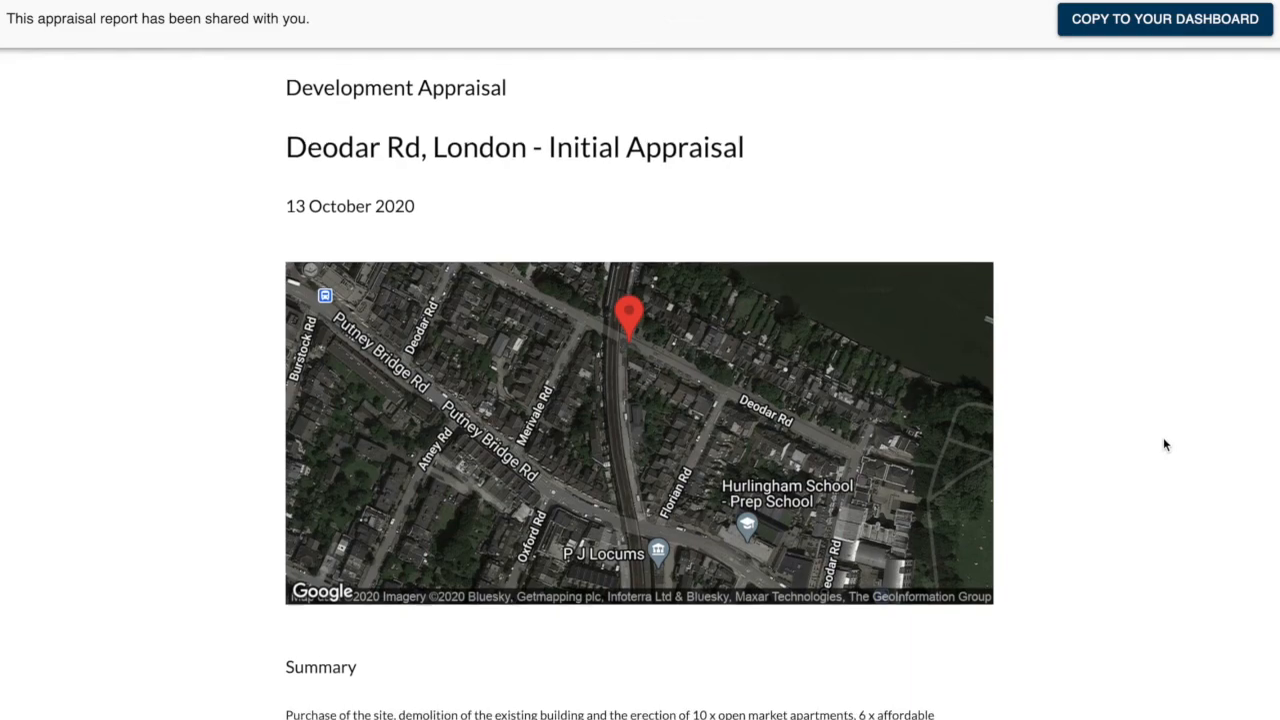
scroll(1164, 444, up, 2)
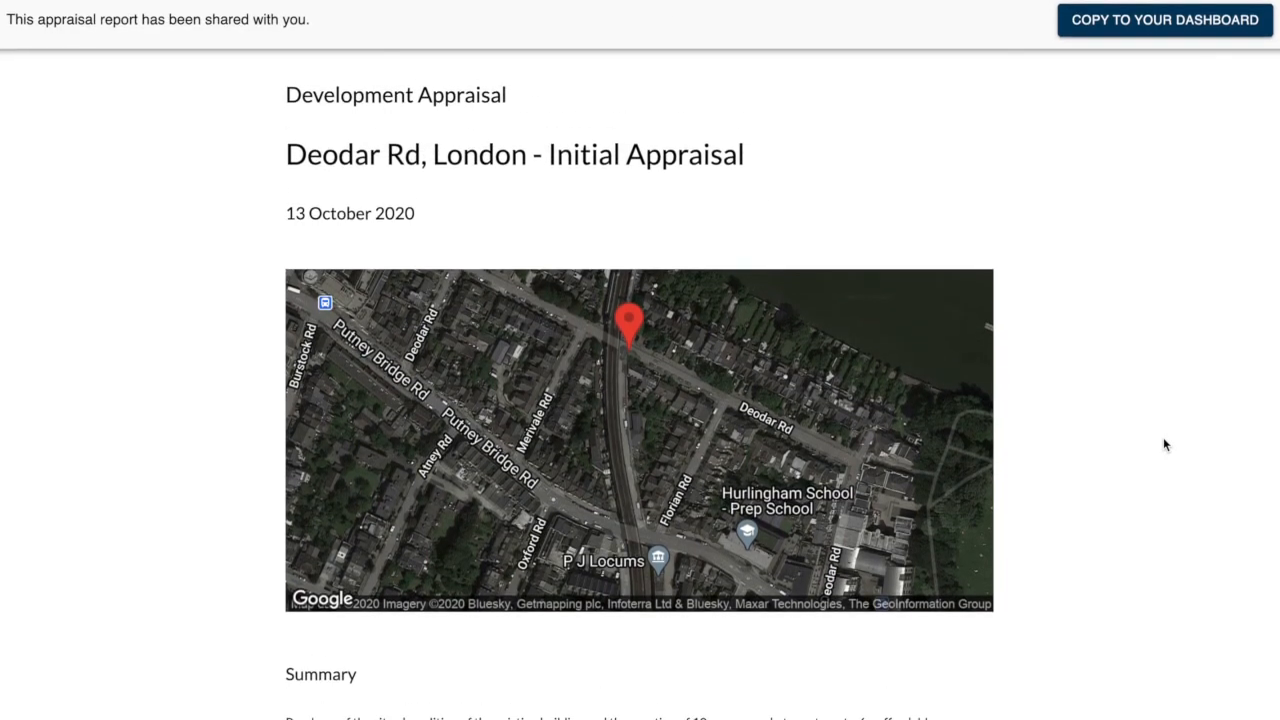
scroll(1164, 444, down, 8)
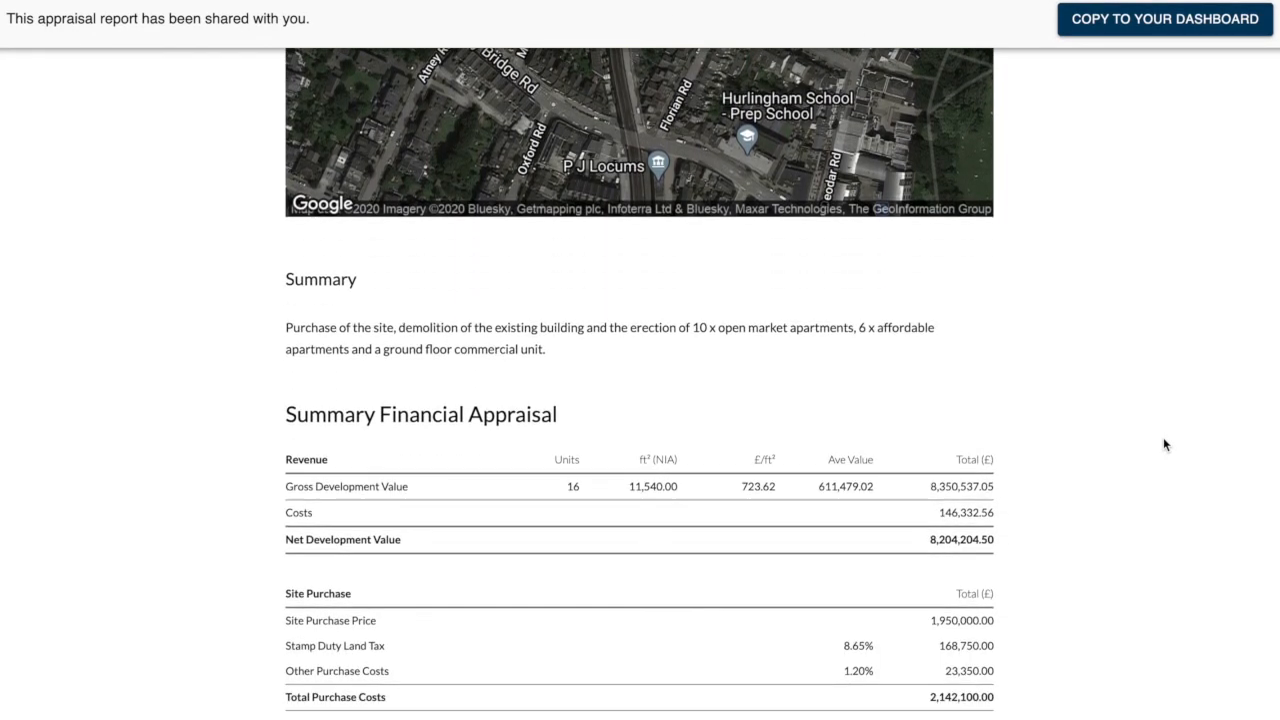
scroll(1163, 444, down, 5)
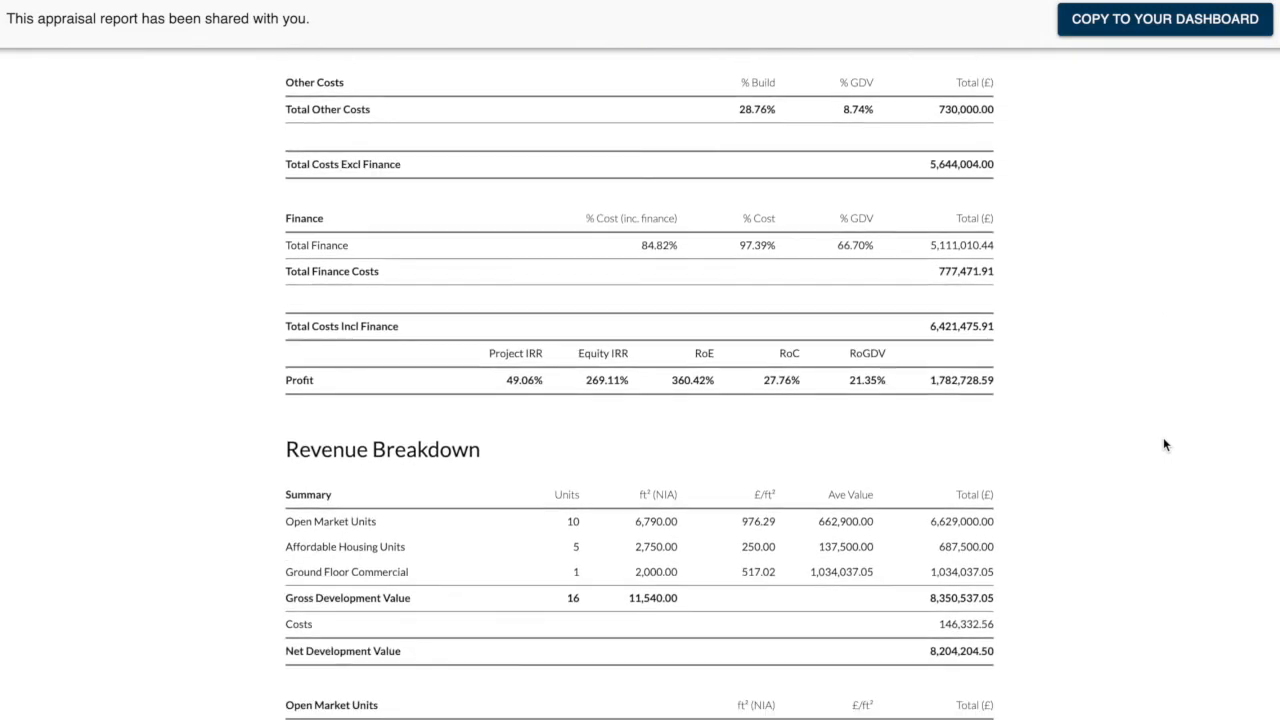
scroll(1163, 444, up, 2)
scroll(1163, 444, up, 10)
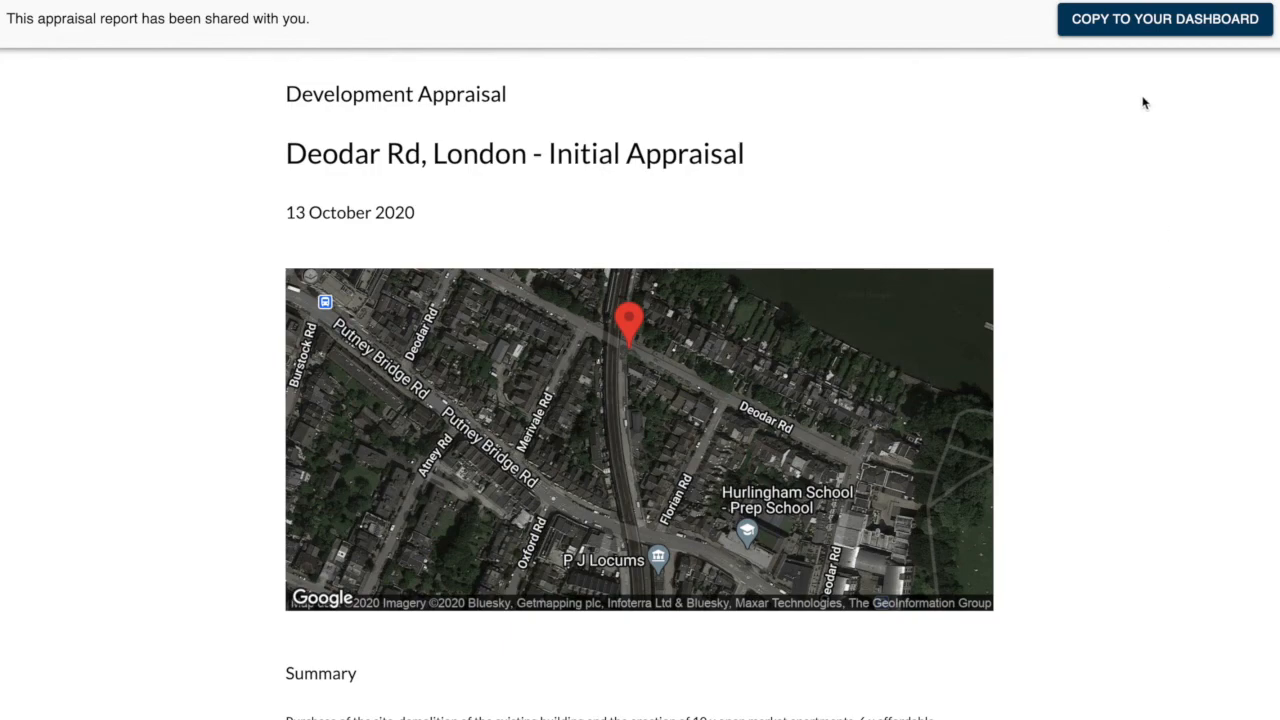
Copy the shared Initial Appraisal to the dashboard, and close the link-sharing settings in the Deodar Rd project
click(1130, 22)
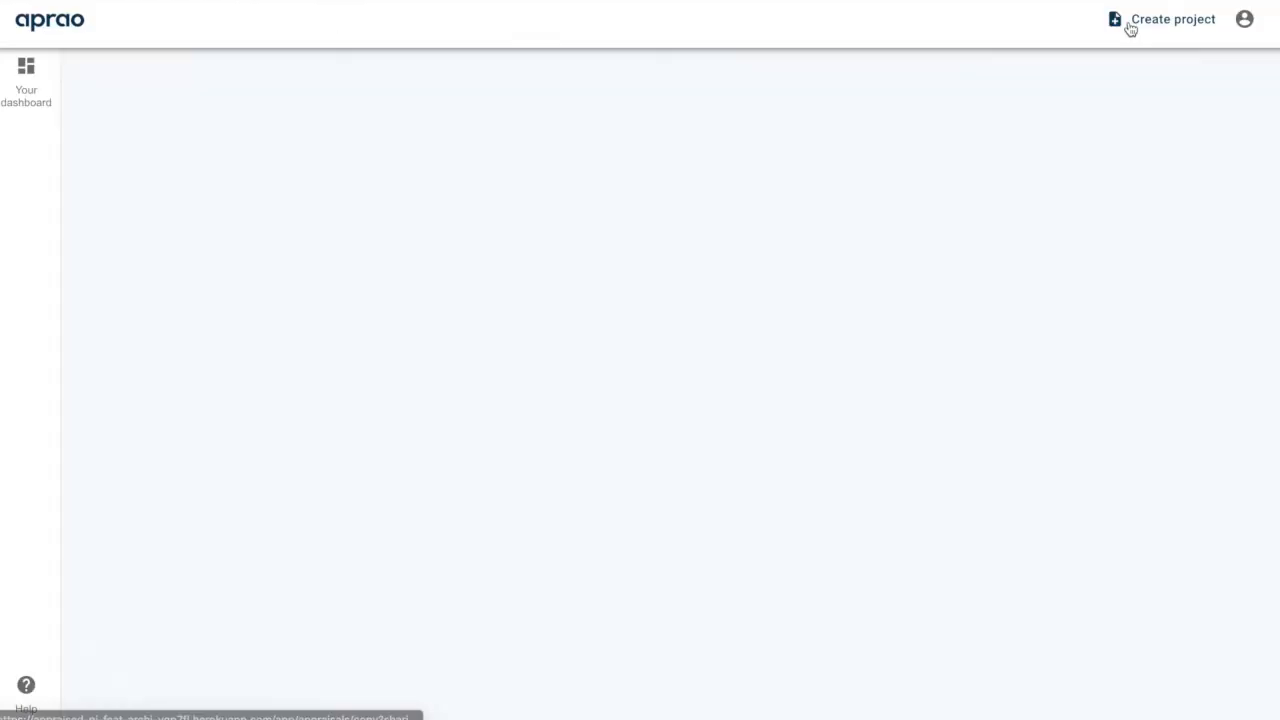
scroll(714, 434, down, 1)
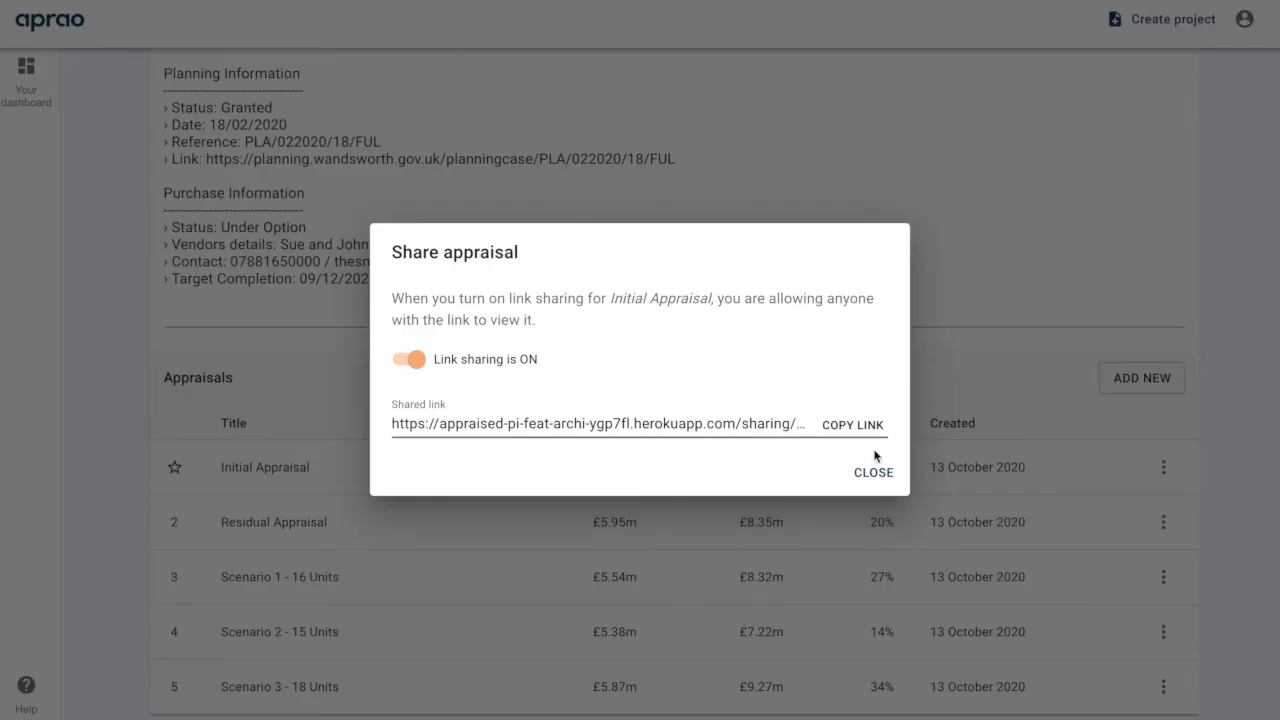
click(874, 471)
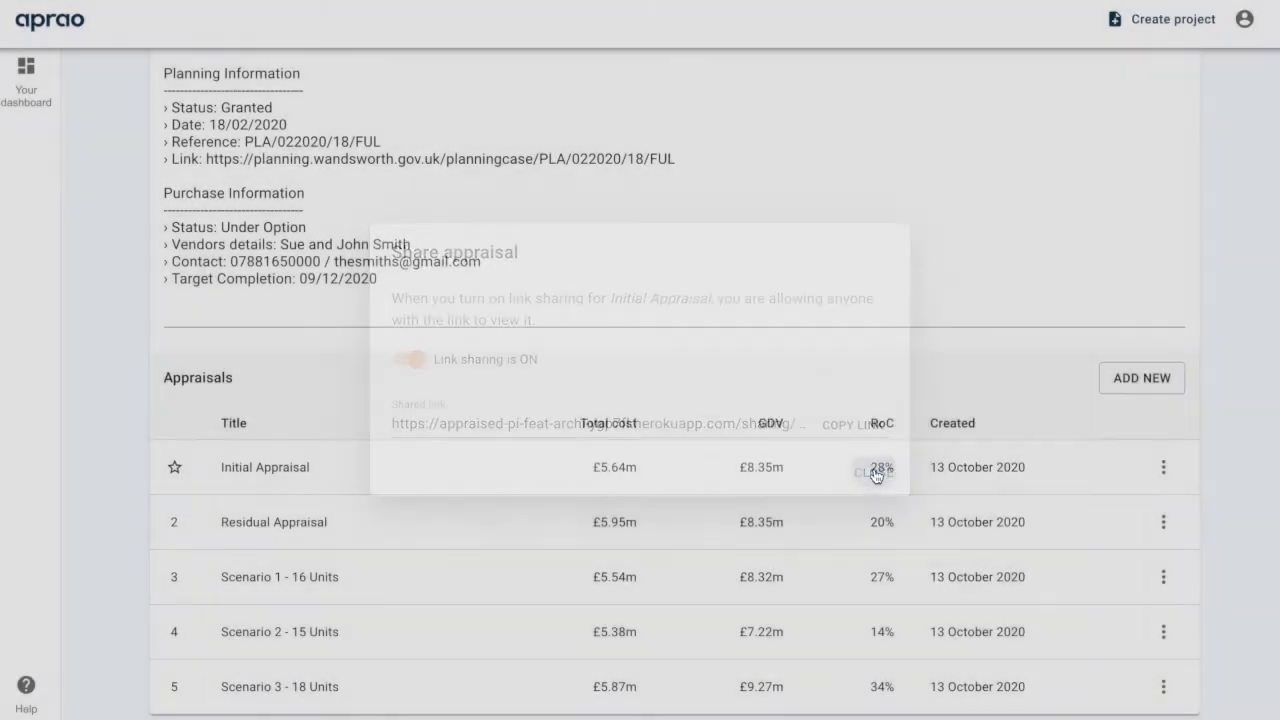
Open the Deodar Rd project's Initial Appraisal and generate its report for saving as a PDF
scroll(897, 283, up, 3)
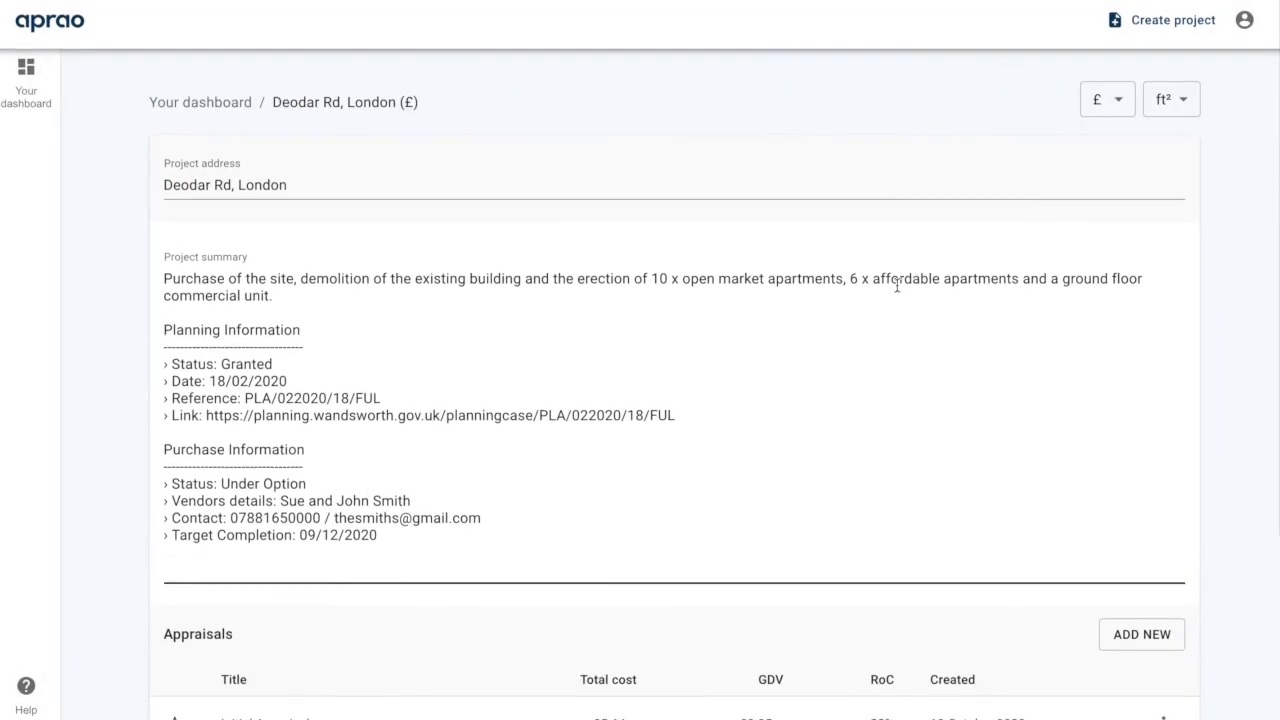
scroll(672, 306, down, 3)
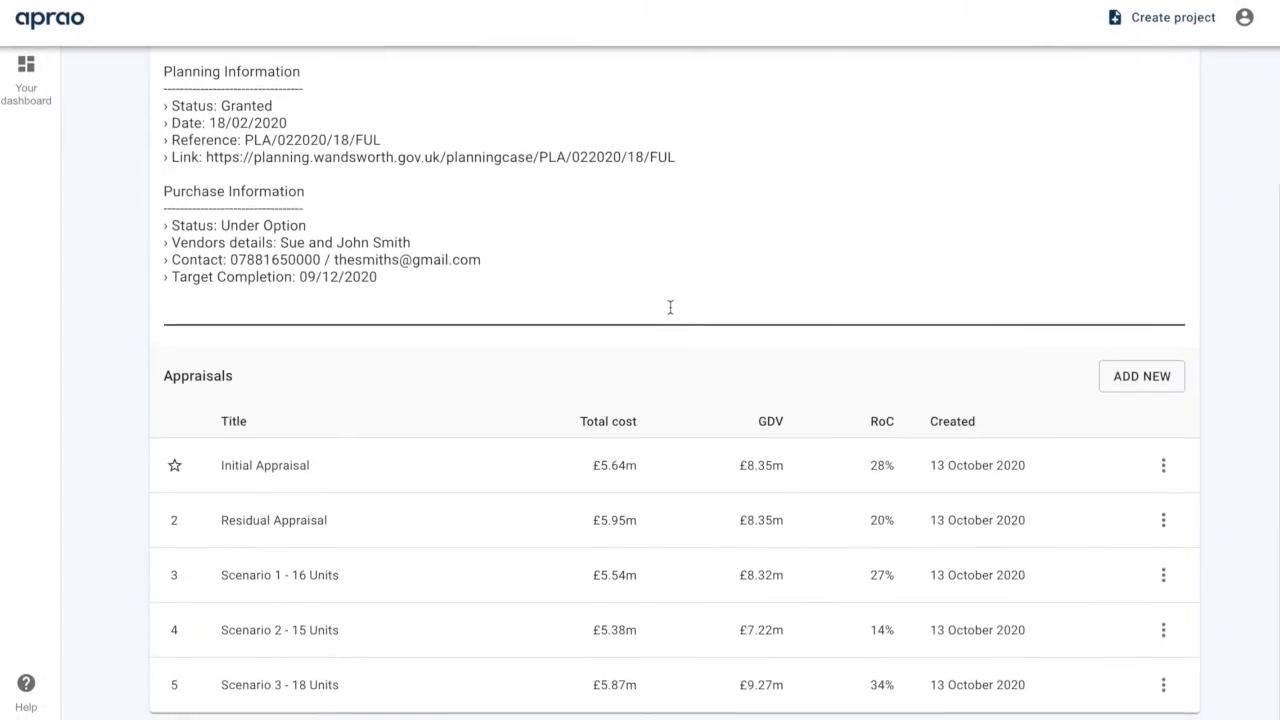
click(825, 468)
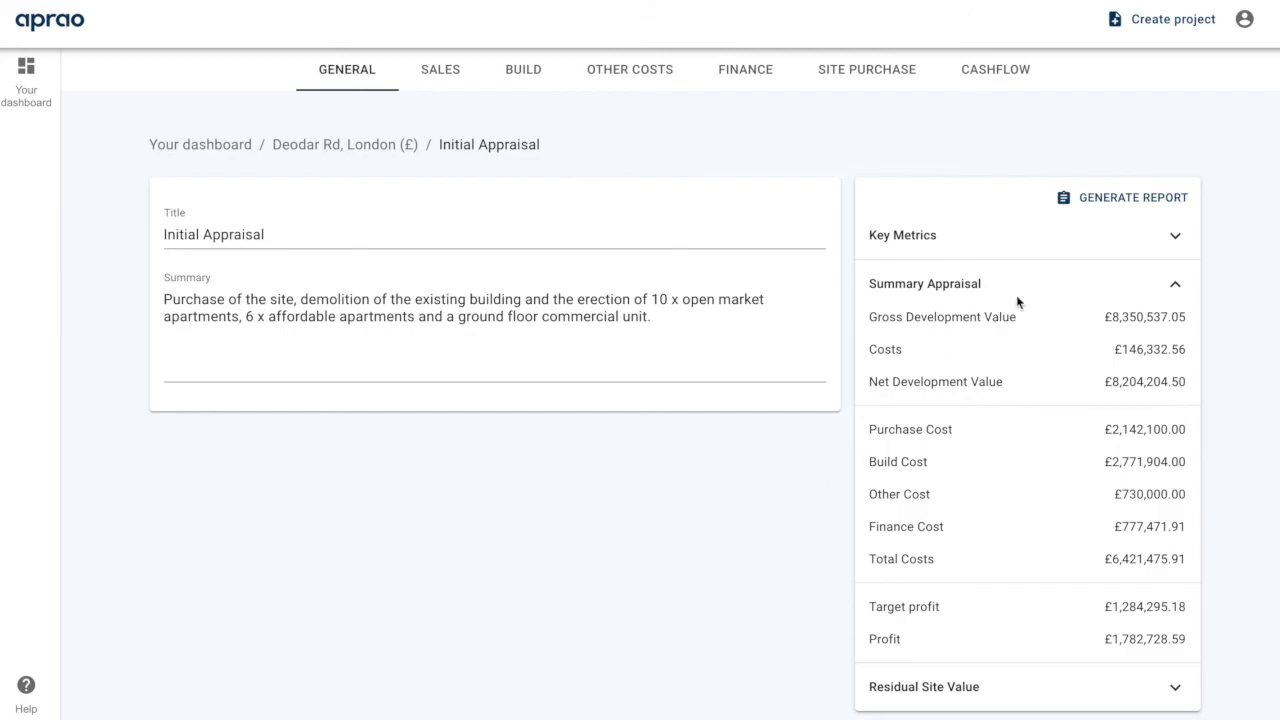
click(1133, 204)
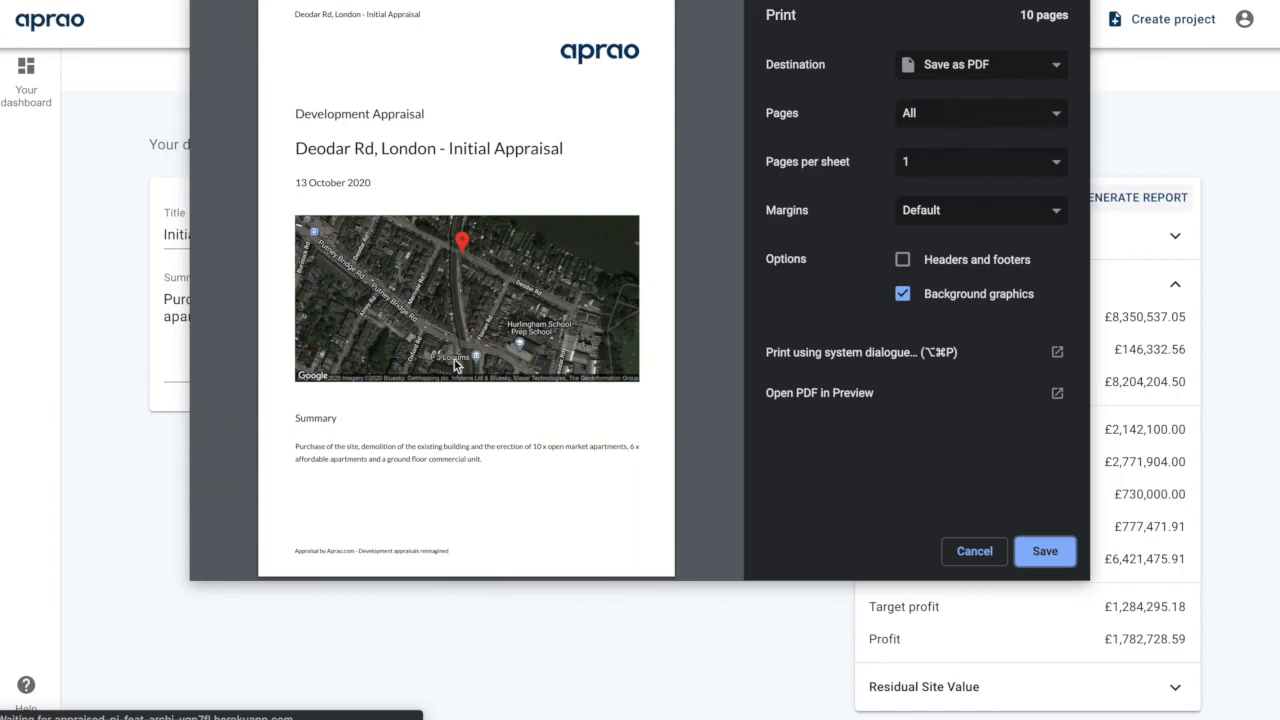
Look through the PDF report preview, from the cover to the Summary Financial Appraisal and Revenue Breakdown, and return to the first page
click(1046, 560)
scroll(573, 96, down, 6)
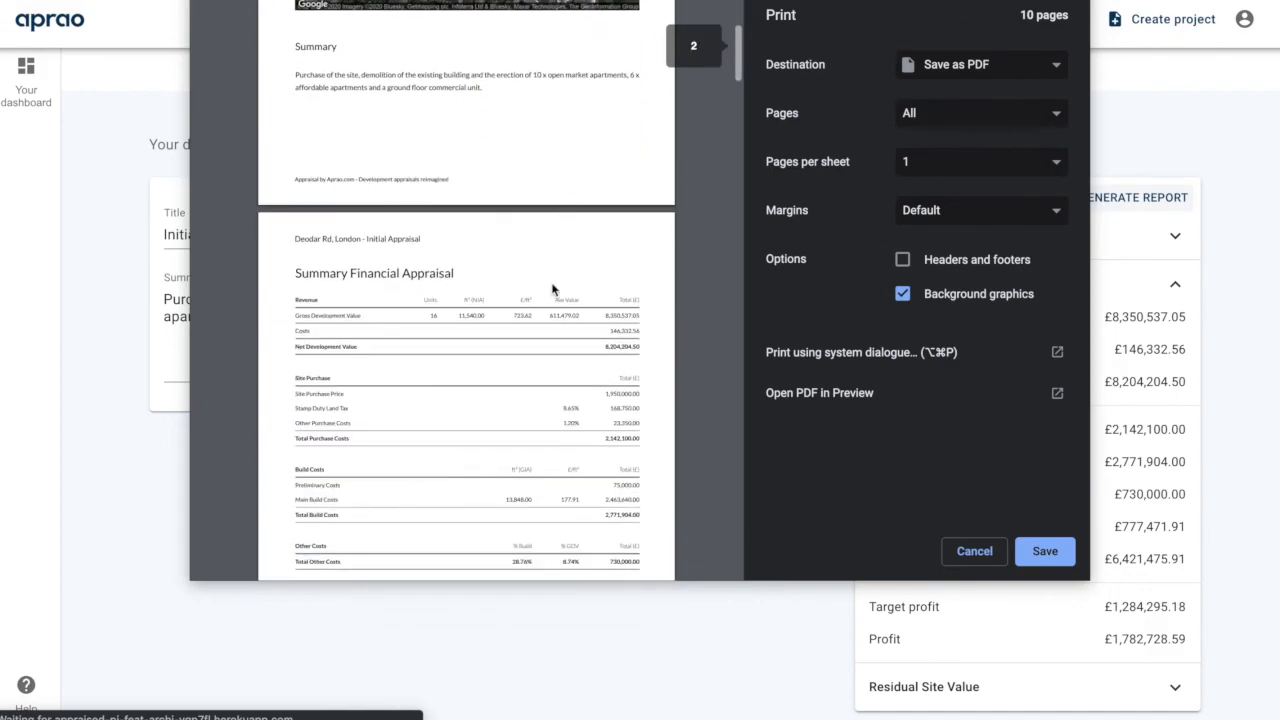
scroll(537, 402, down, 1)
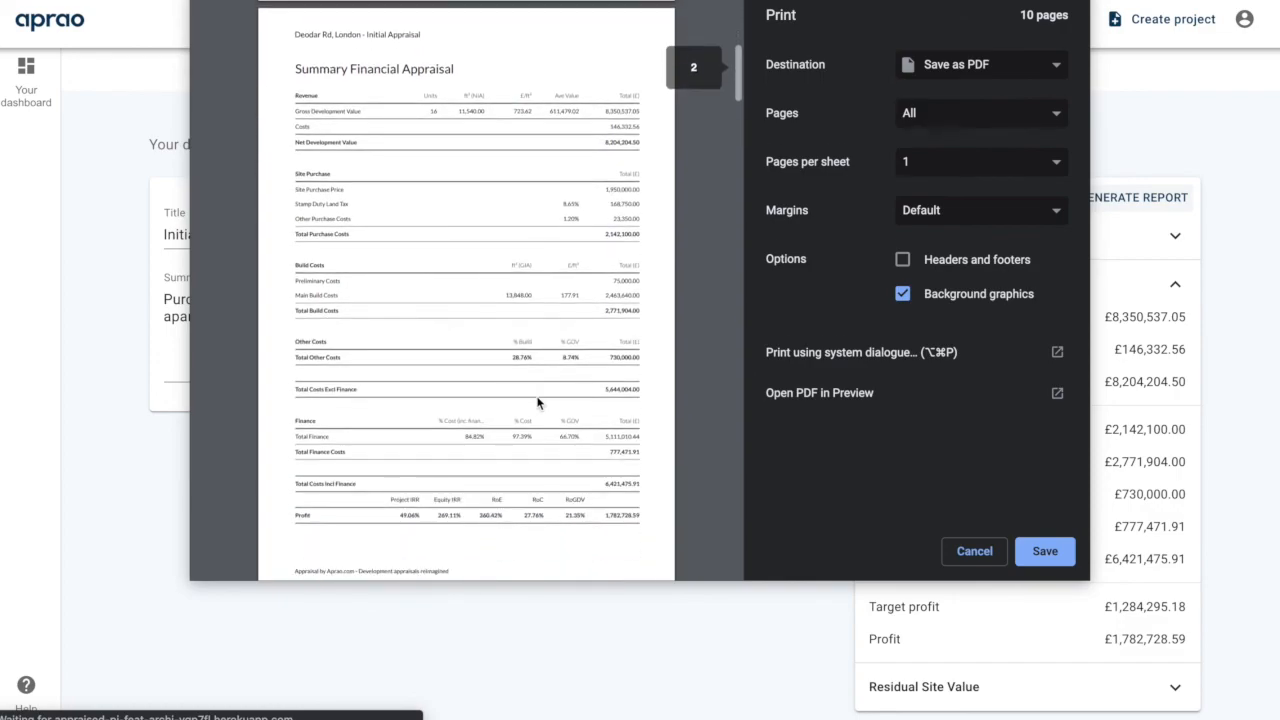
scroll(537, 402, down, 10)
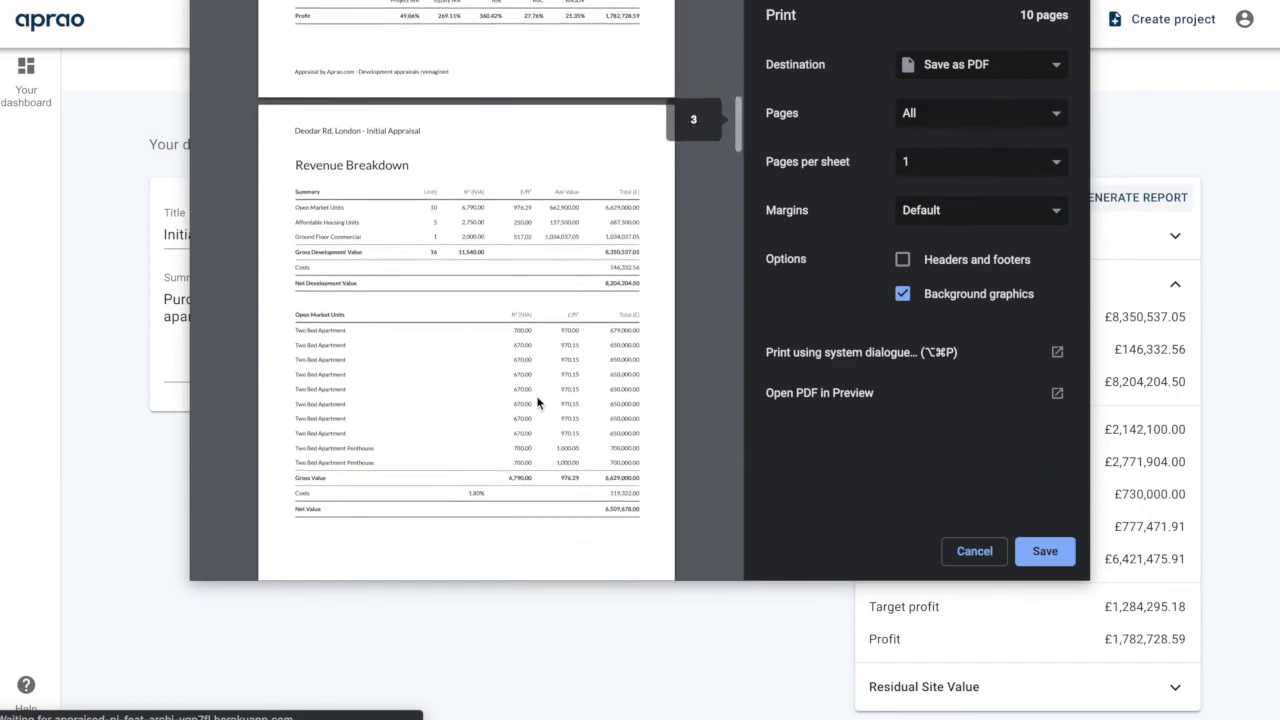
scroll(537, 402, up, 15)
scroll(537, 402, up, 1)
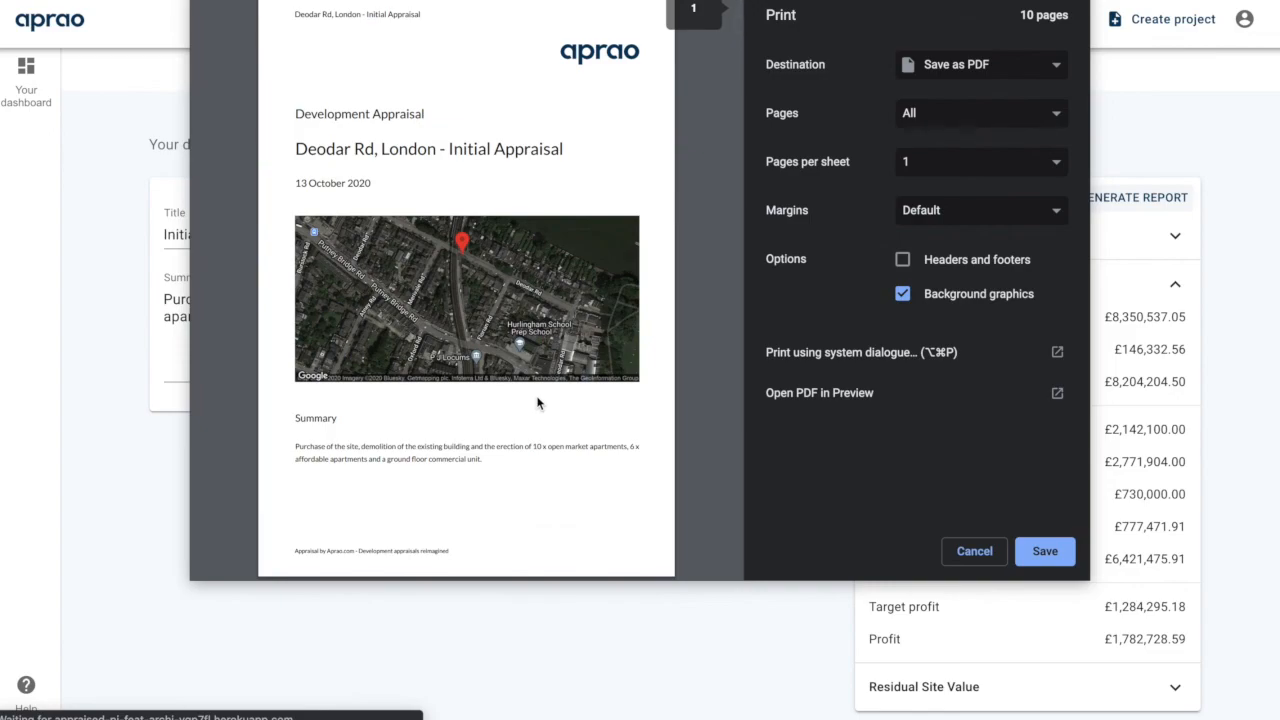